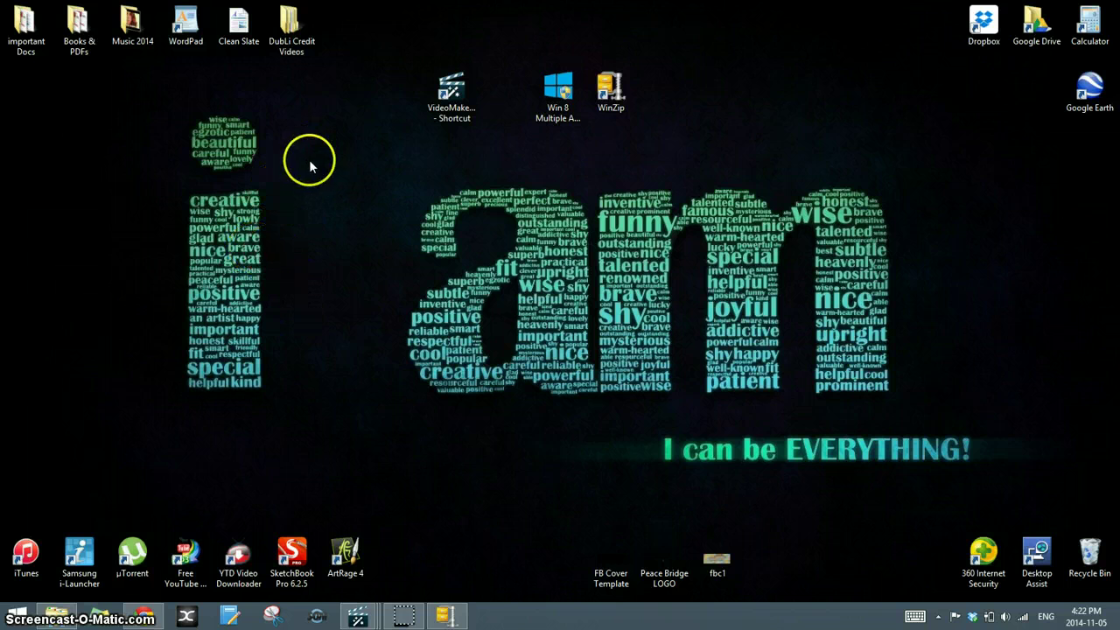
- Point out the VideoMakerFX and Win 8 Multiple App Launcher shortcuts, then open Downloads
{"action": "left_click_drag", "start_coordinate": [339, 153], "coordinate": [828, 349]}
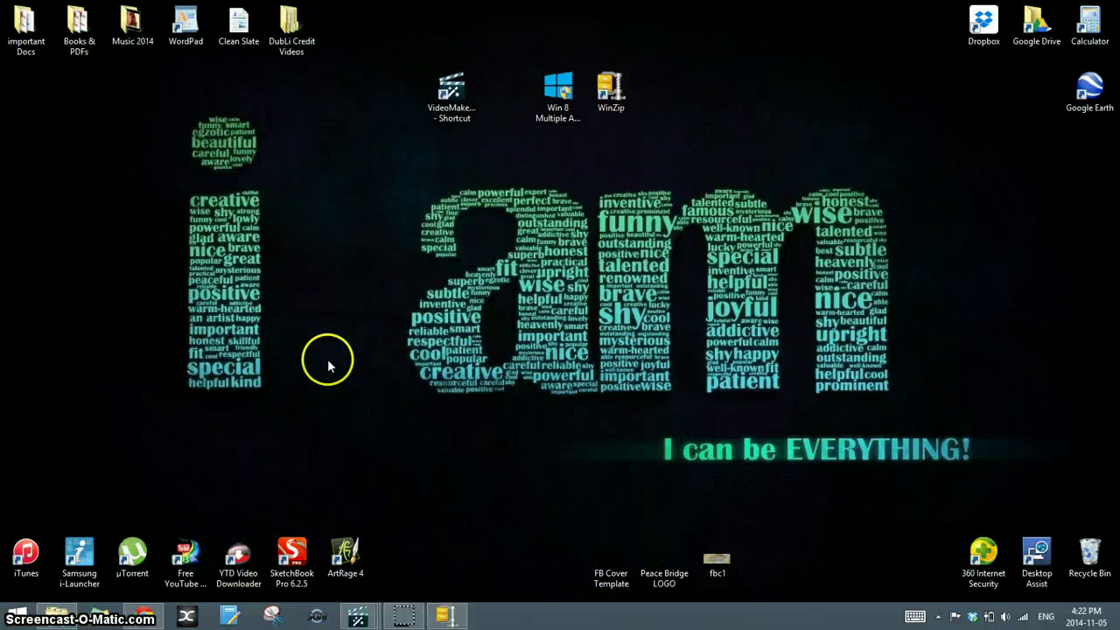
{"action": "left_click", "coordinate": [450, 97]}
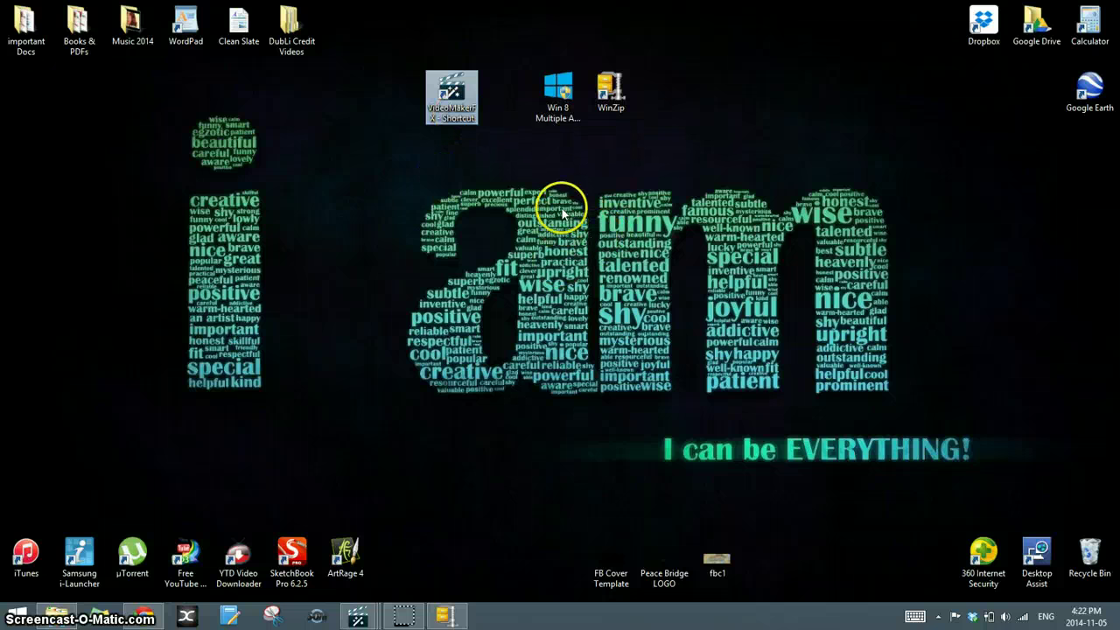
{"action": "left_click", "coordinate": [564, 111]}
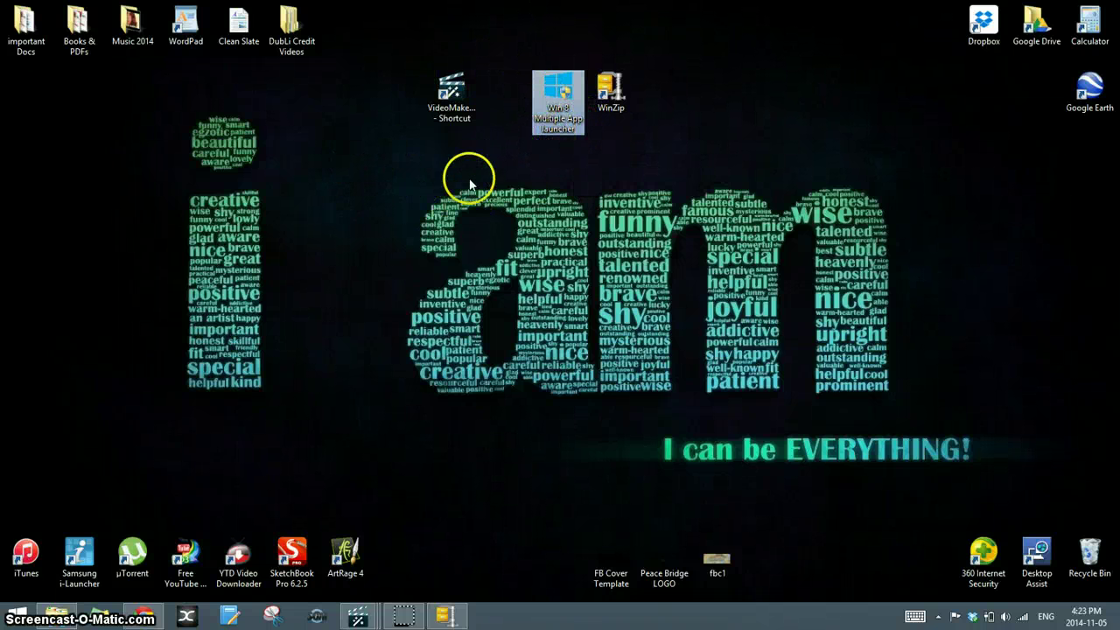
{"action": "left_click", "coordinate": [449, 95]}
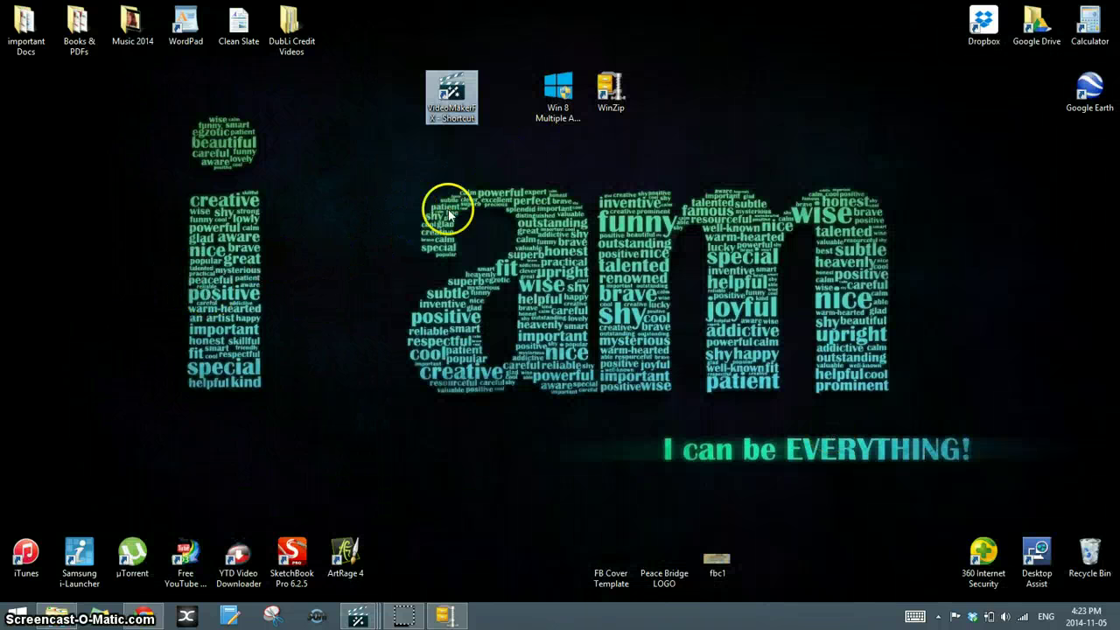
{"action": "left_click", "coordinate": [560, 93]}
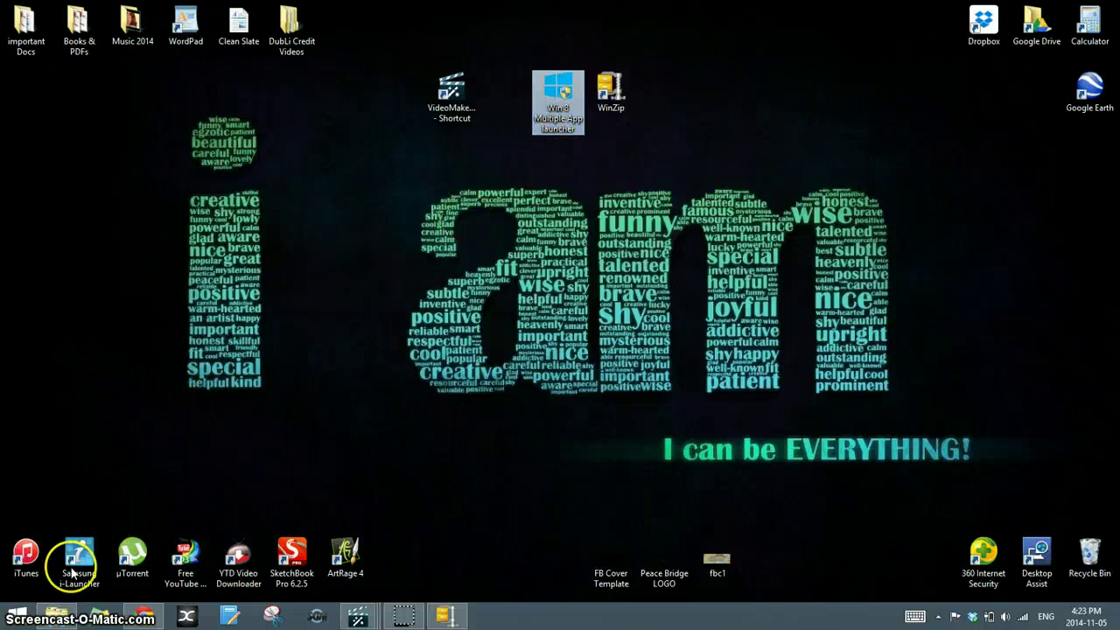
{"action": "left_click", "coordinate": [58, 616]}
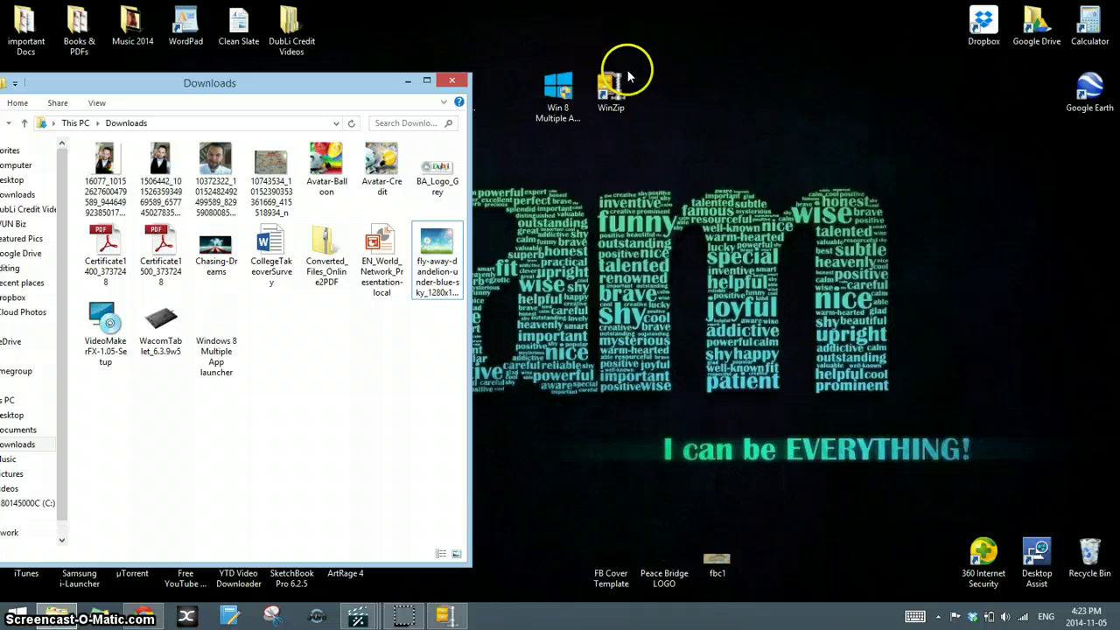
- Open the Windows 8 Multiple App launcher .rar in WinZip Pro and right-click its application file
{"action": "double_click", "coordinate": [600, 102]}
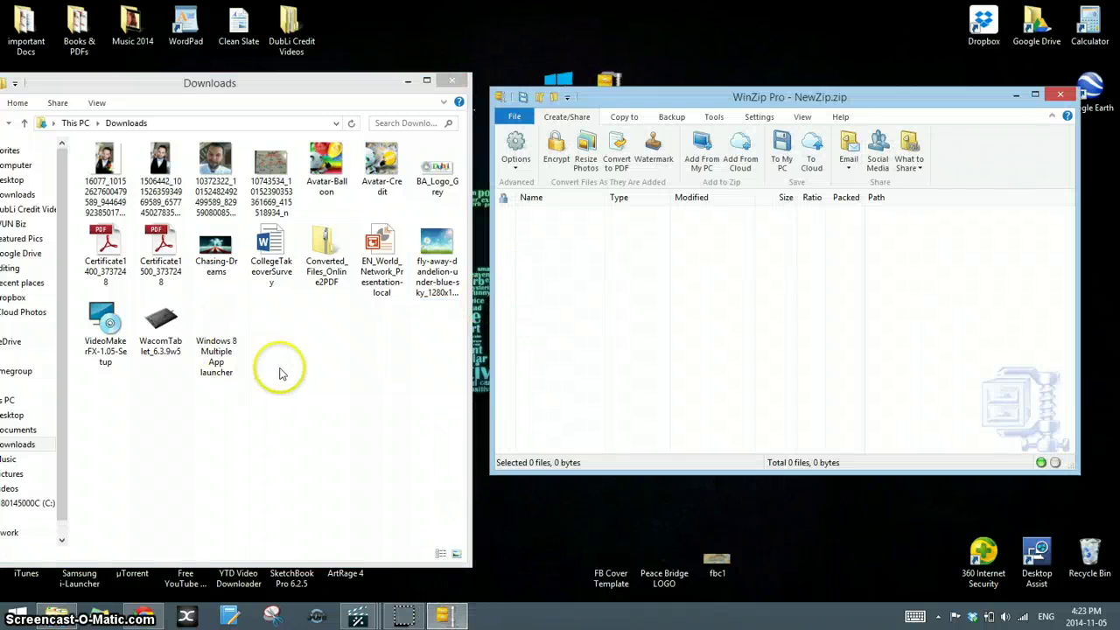
{"action": "left_click", "coordinate": [280, 374]}
{"action": "left_click", "coordinate": [225, 329]}
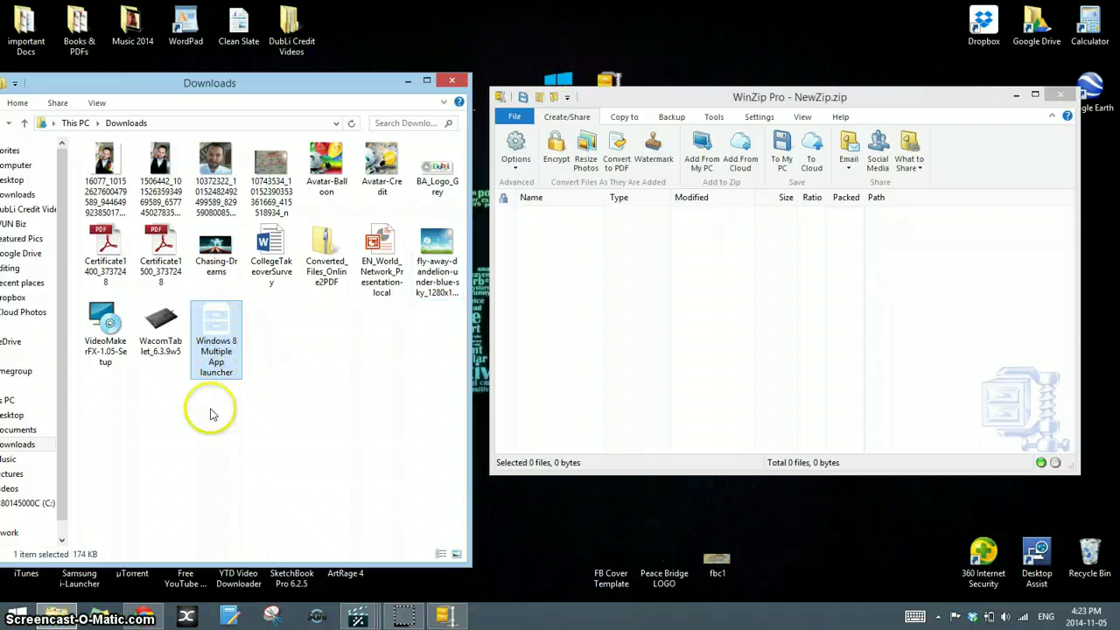
{"action": "mouse_move", "coordinate": [219, 332]}
{"action": "left_mouse_down"}
{"action": "mouse_move", "coordinate": [487, 300]}
{"action": "mouse_move", "coordinate": [581, 302]}
{"action": "left_mouse_up"}
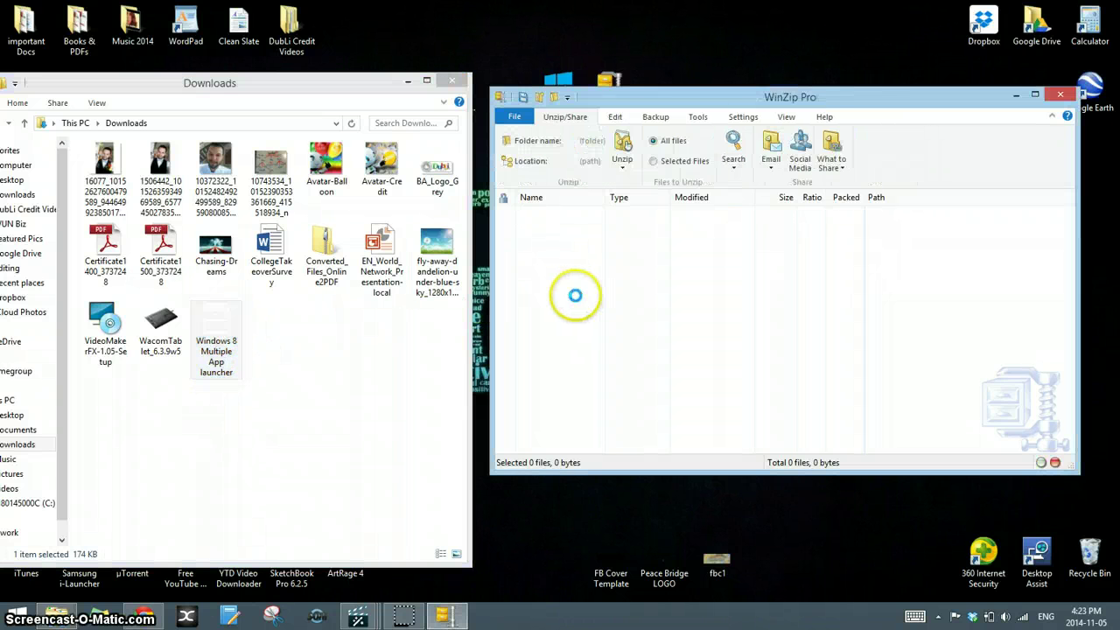
{"action": "left_click", "coordinate": [449, 77]}
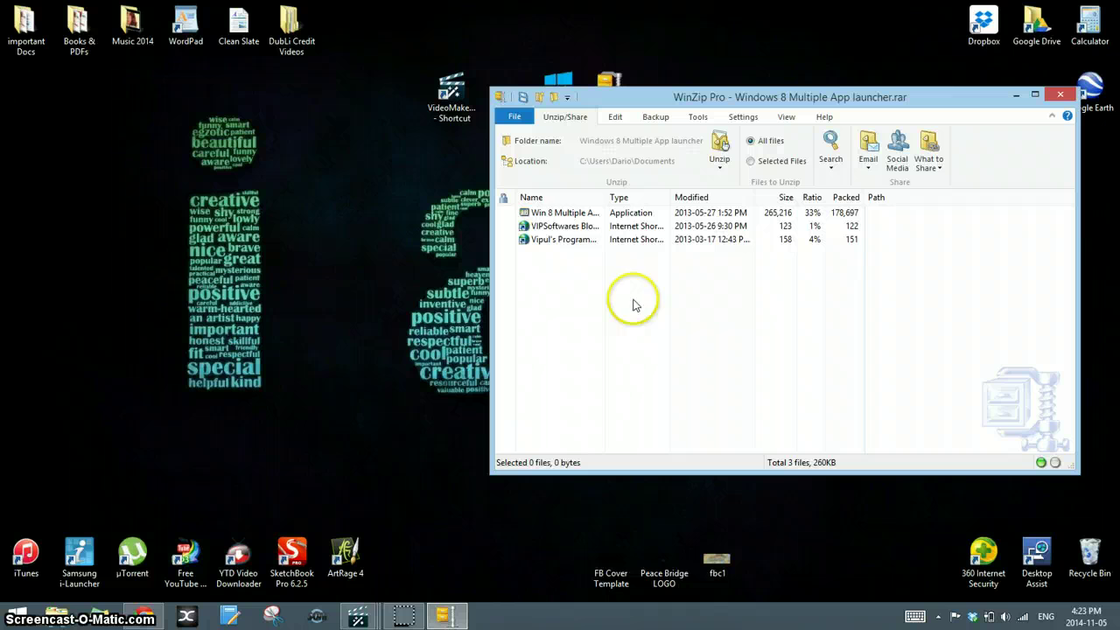
{"action": "left_click", "coordinate": [574, 214]}
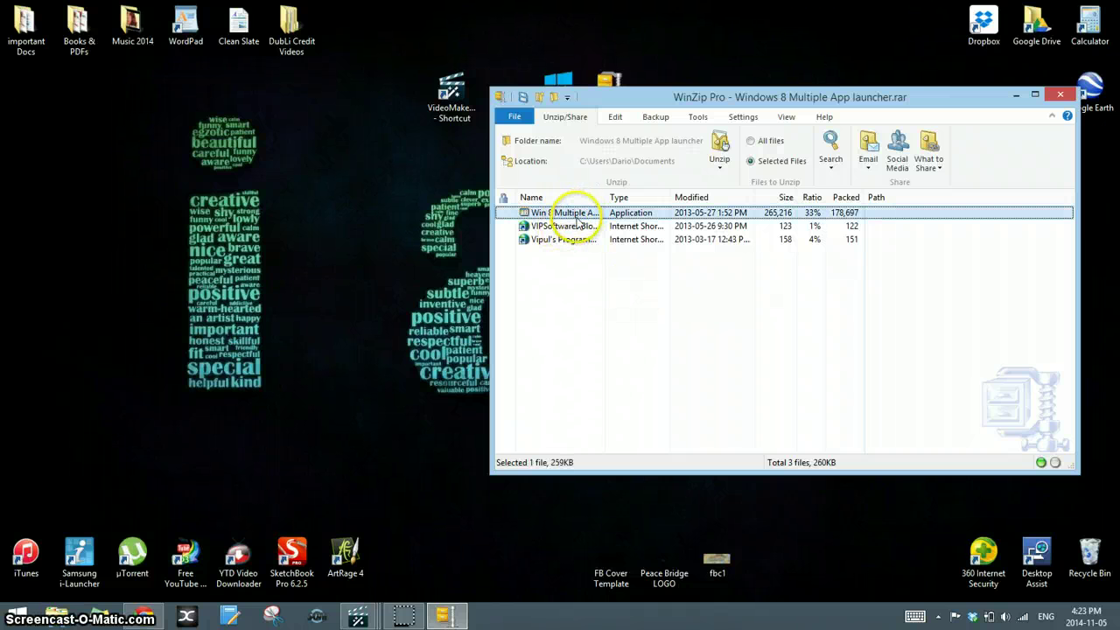
{"action": "right_click", "coordinate": [574, 214]}
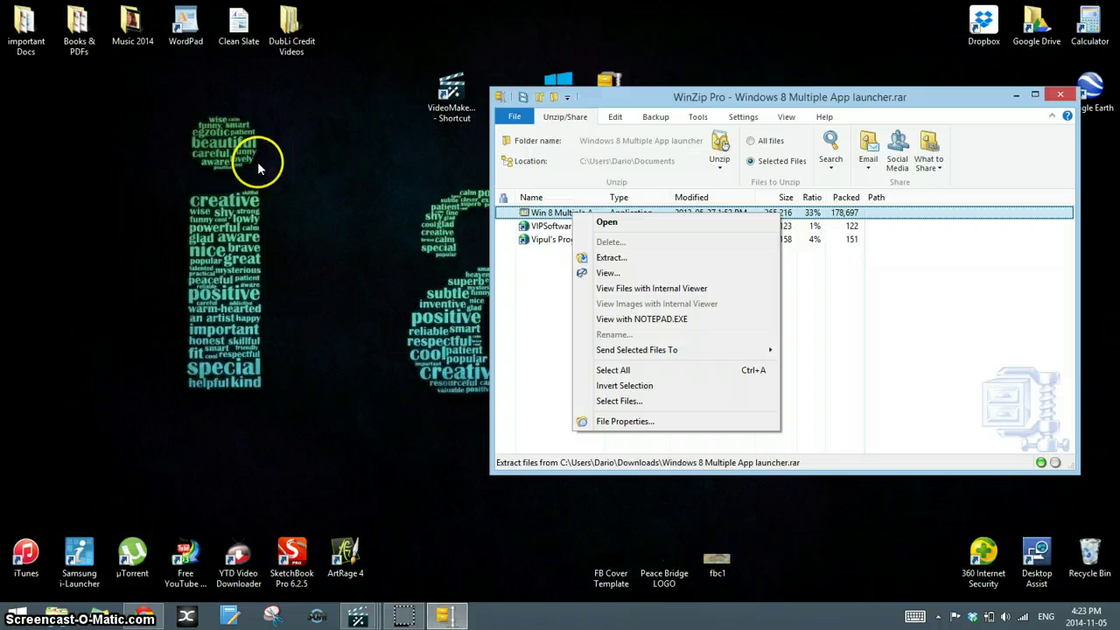
{"action": "left_click", "coordinate": [1058, 96]}
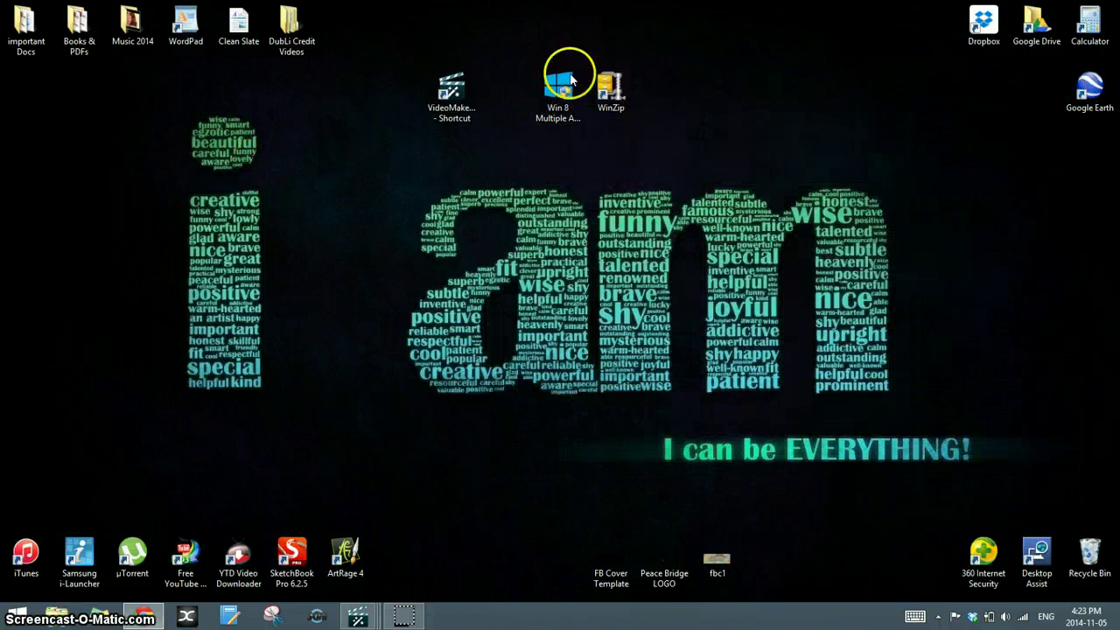
{"action": "left_click", "coordinate": [557, 98]}
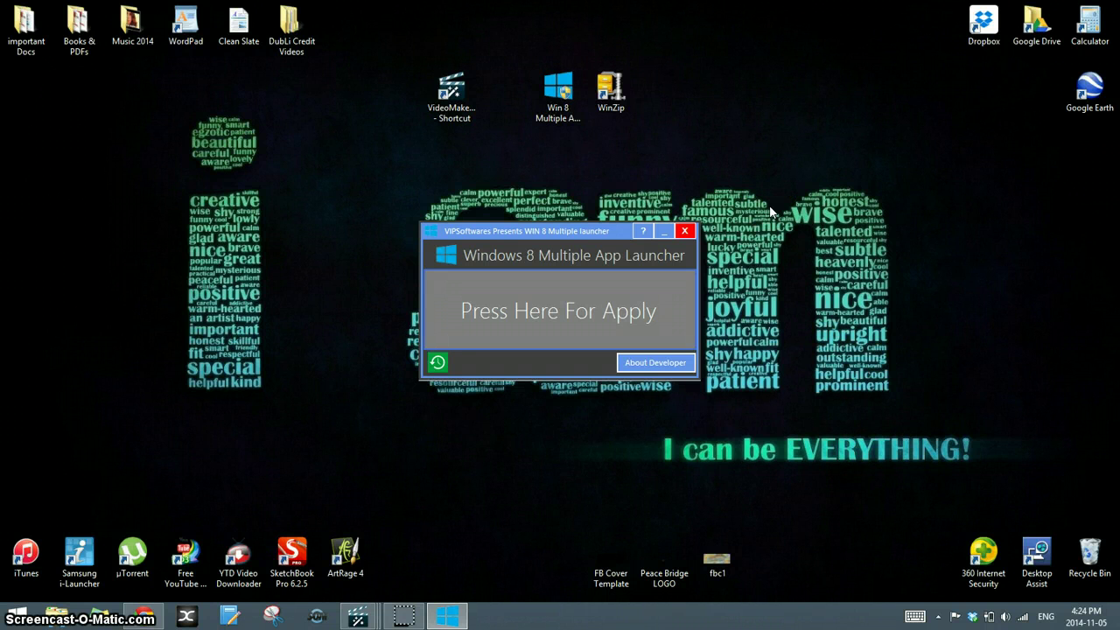
{"action": "left_click", "coordinate": [685, 230]}
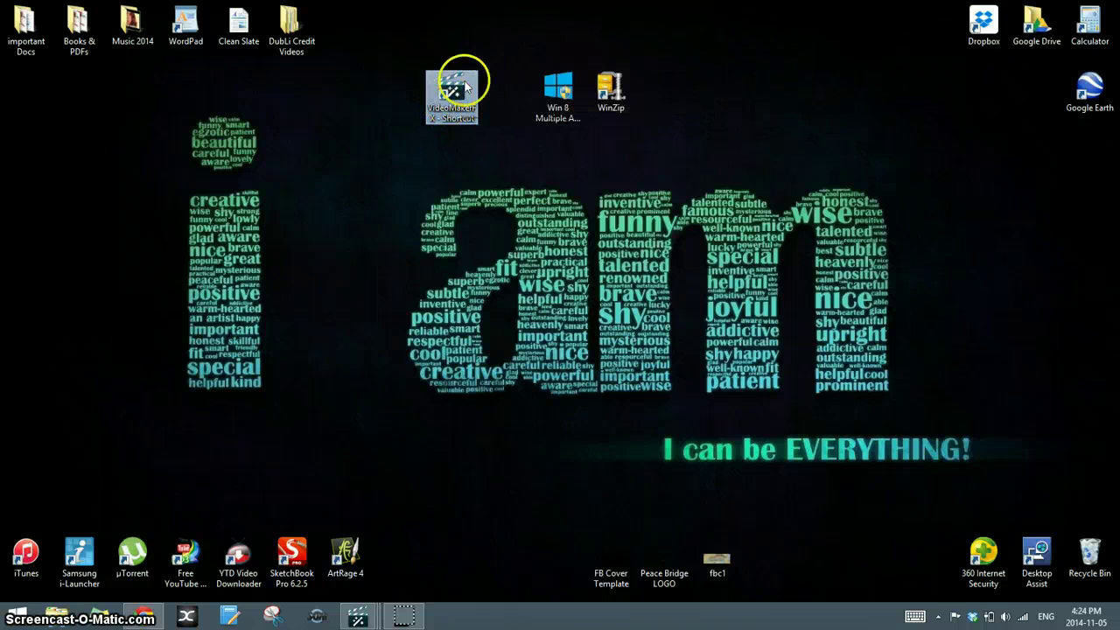
- Restore the VideoMakerFX editor from the taskbar and maximize it
{"action": "left_click", "coordinate": [359, 618]}
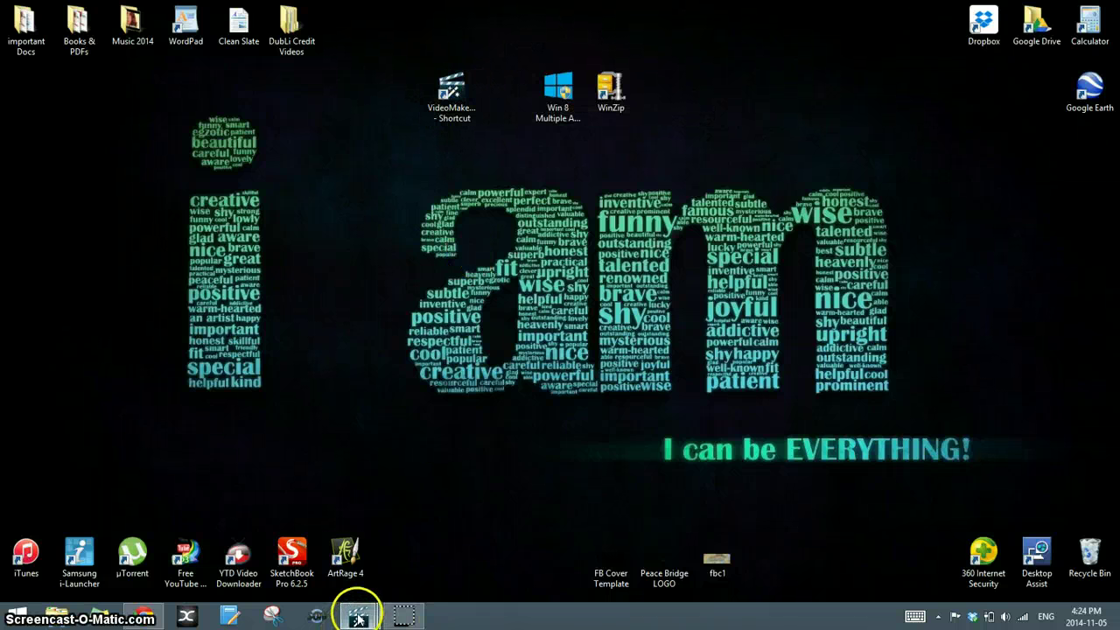
{"action": "left_click", "coordinate": [203, 557]}
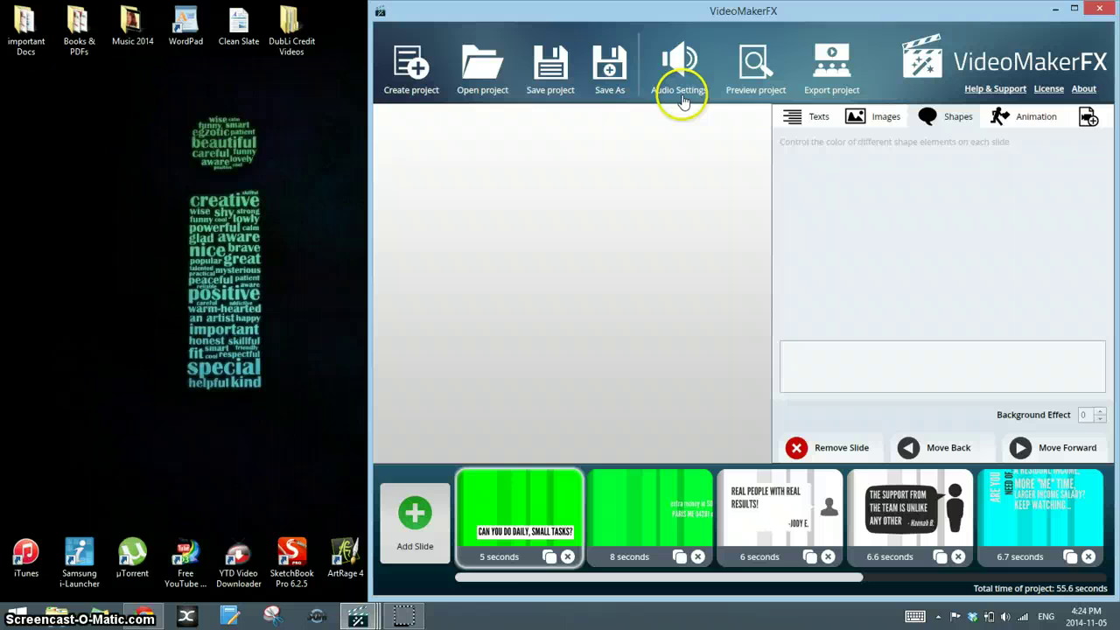
{"action": "double_click", "coordinate": [700, 13]}
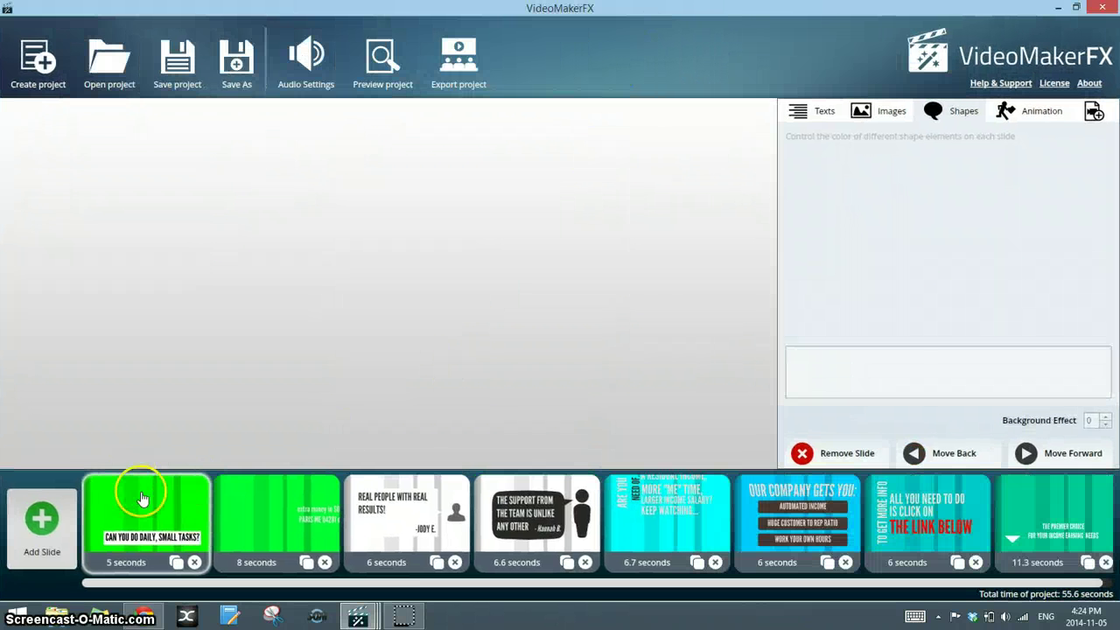
- Preview the slides through to With Sam 2, then show slide 1's text settings
{"action": "left_click", "coordinate": [438, 555]}
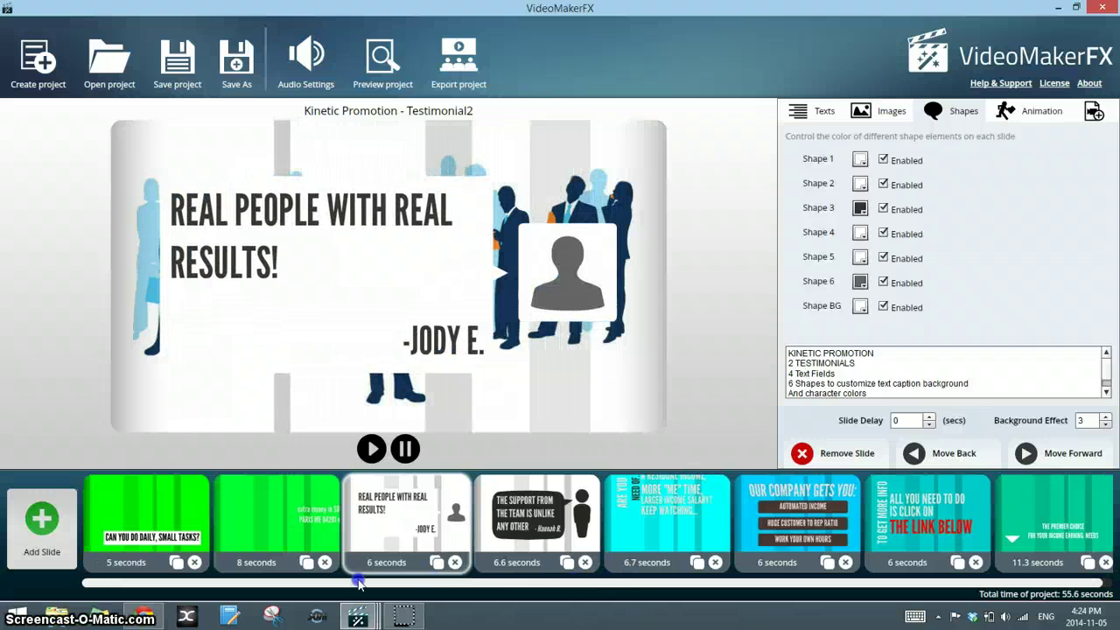
{"action": "left_click", "coordinate": [182, 553]}
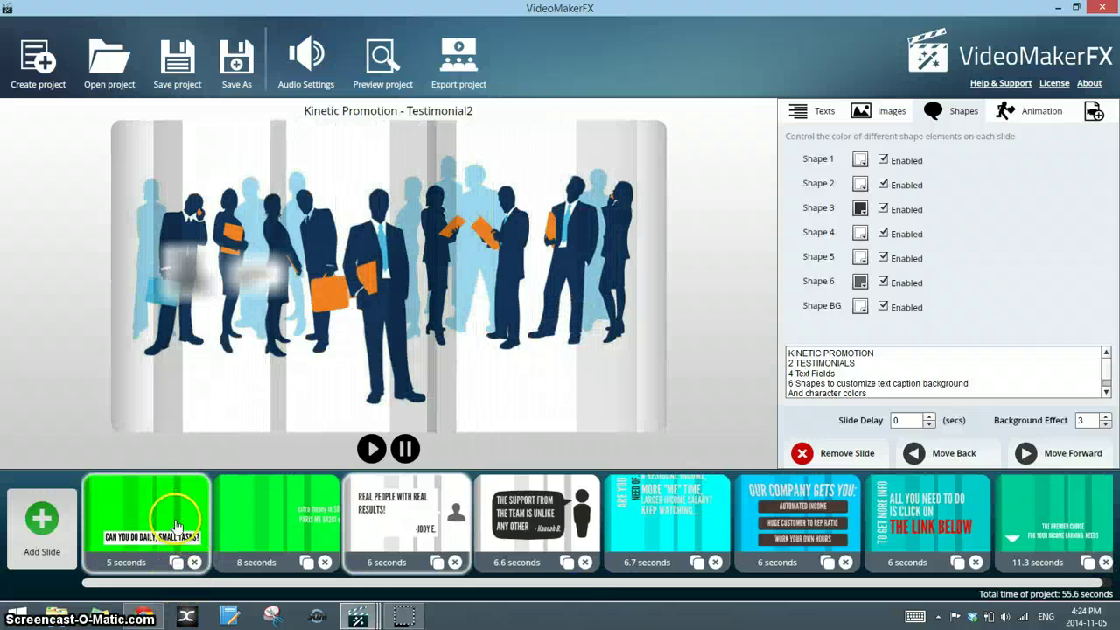
{"action": "left_click", "coordinate": [248, 522]}
{"action": "left_click", "coordinate": [407, 521]}
{"action": "left_click", "coordinate": [536, 516]}
{"action": "left_click", "coordinate": [648, 512]}
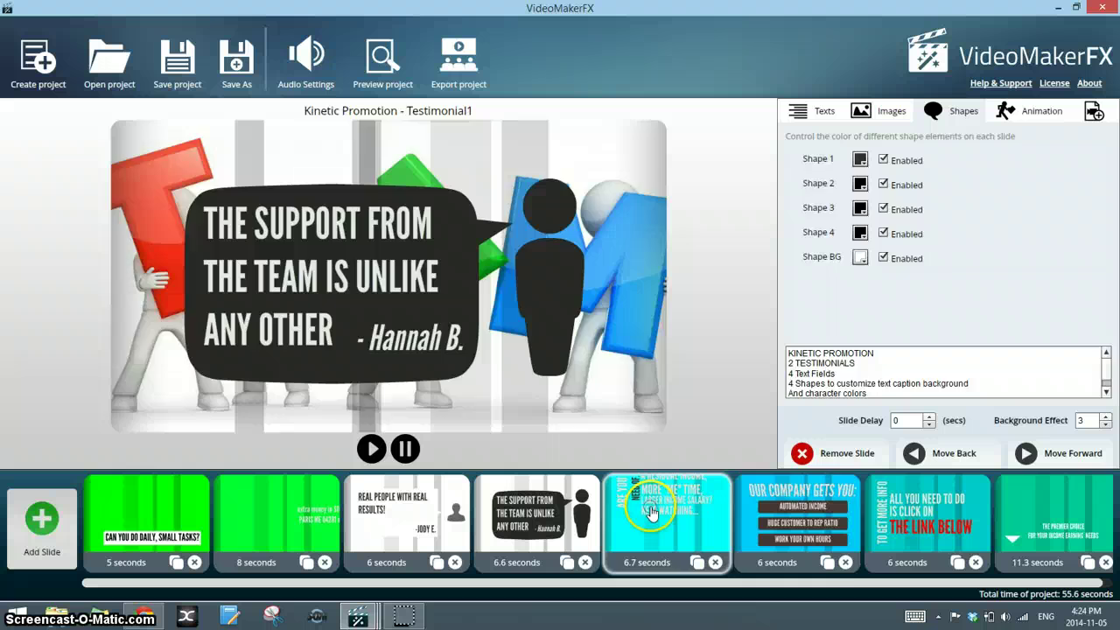
{"action": "left_click", "coordinate": [827, 508]}
{"action": "left_click", "coordinate": [927, 516]}
{"action": "left_click", "coordinate": [1050, 524]}
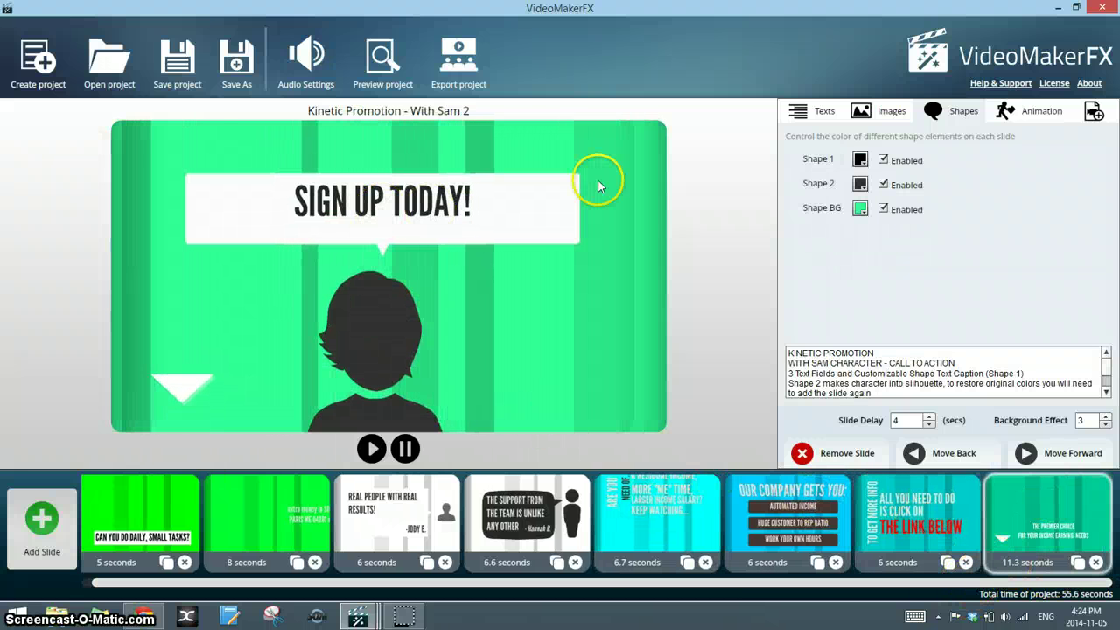
{"action": "left_click", "coordinate": [826, 112]}
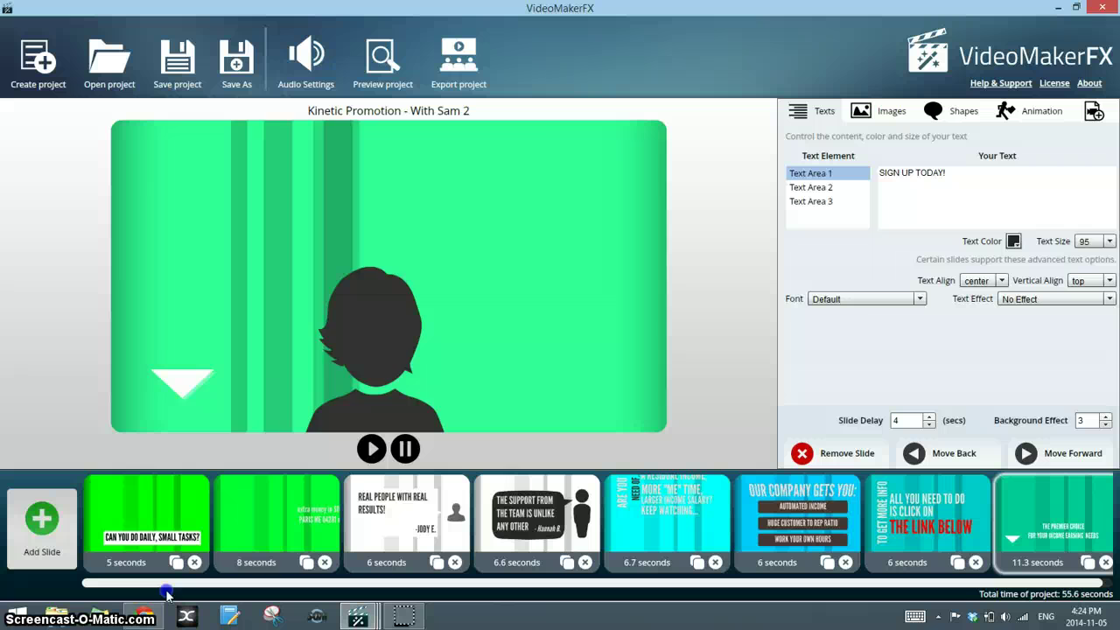
{"action": "left_click", "coordinate": [149, 516]}
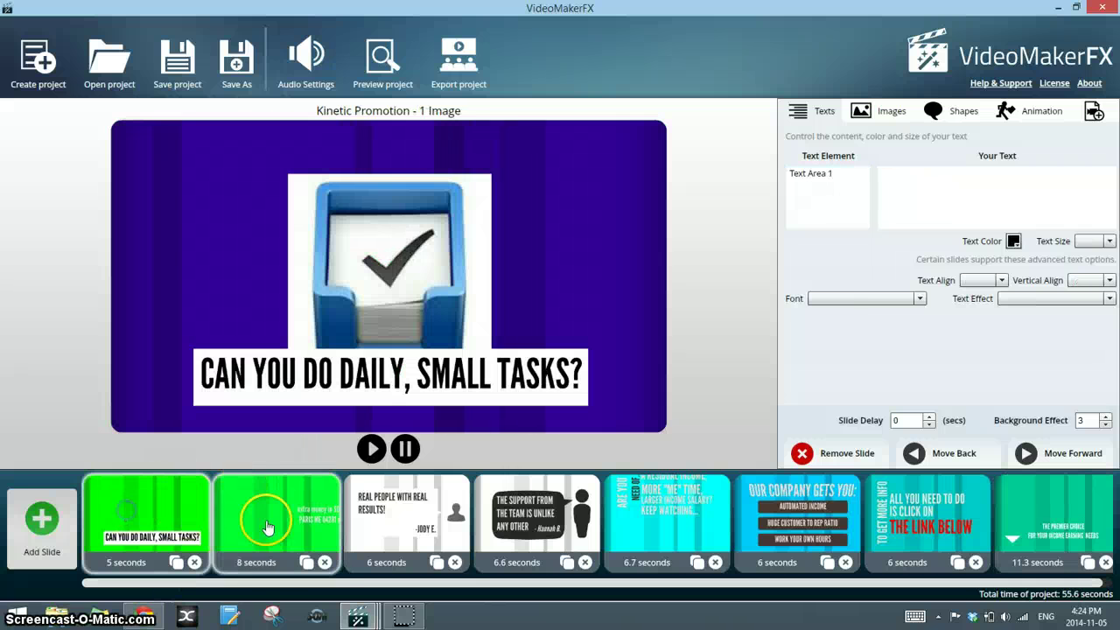
{"action": "left_click", "coordinate": [144, 617]}
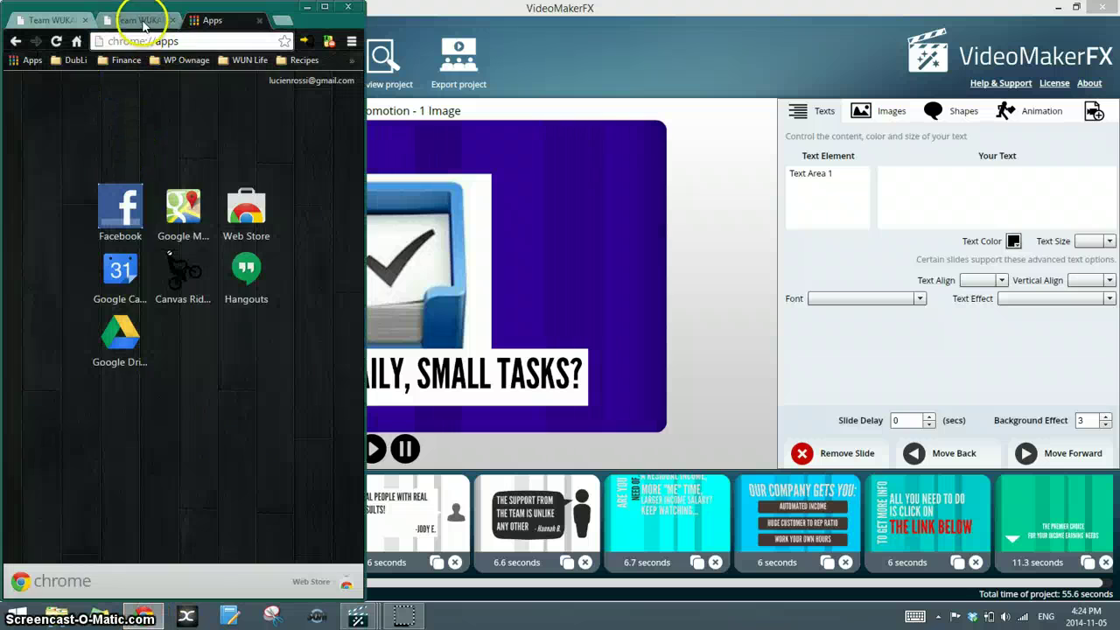
{"action": "left_click", "coordinate": [140, 20]}
{"action": "left_click_drag", "start_coordinate": [235, 352], "coordinate": [18, 351]}
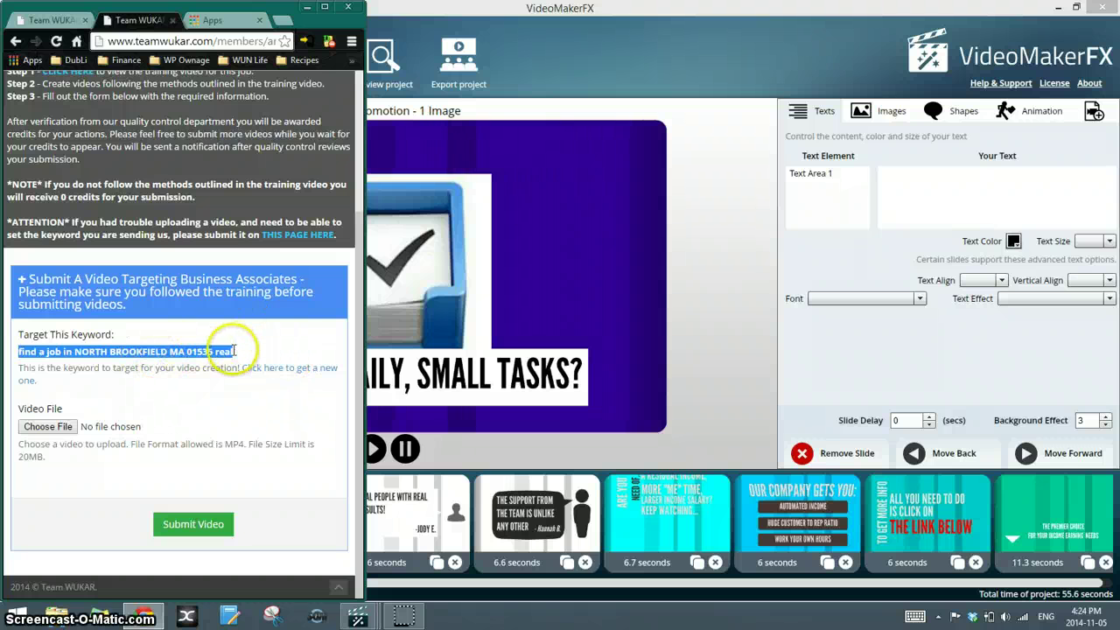
{"action": "left_click", "coordinate": [823, 240]}
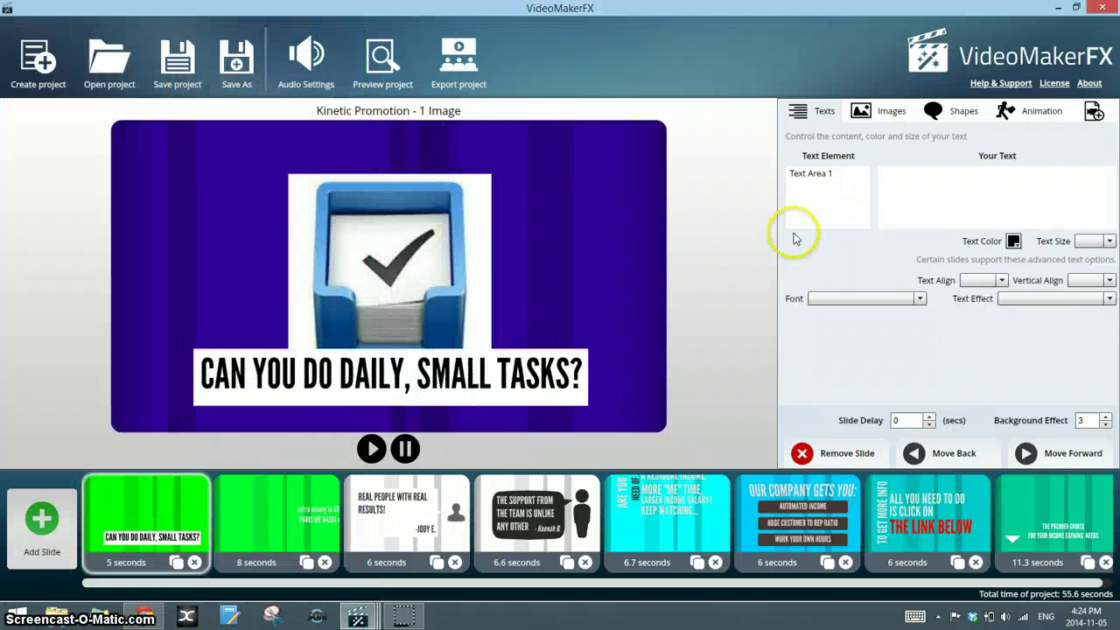
- Open slide 2's keyword Text Area 5 and dock the editor beside the browser
{"action": "left_click", "coordinate": [236, 516]}
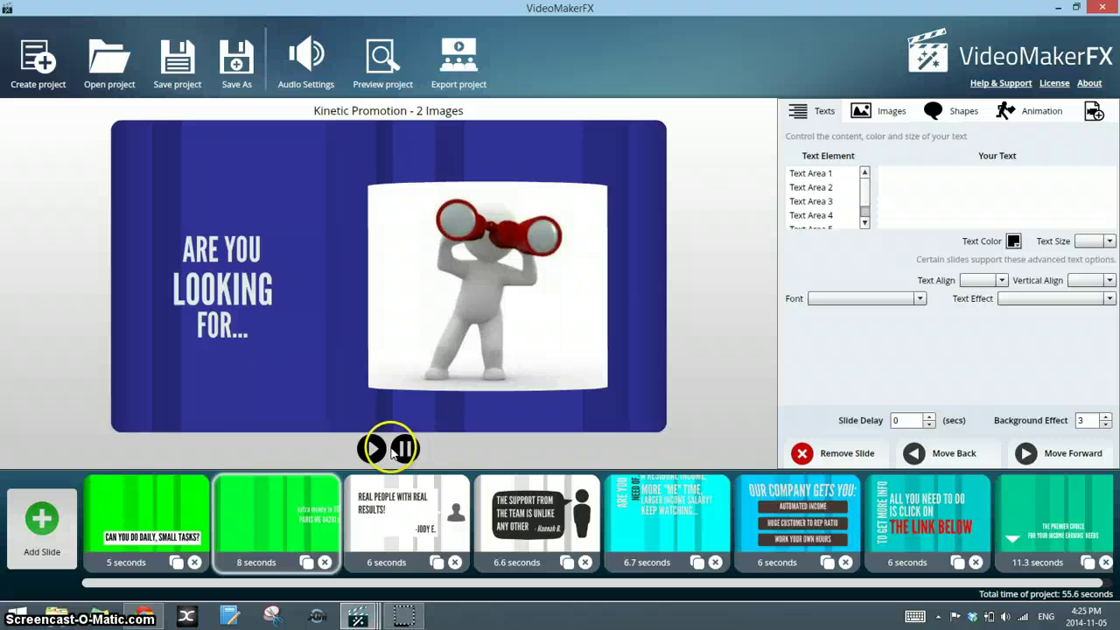
{"action": "left_click", "coordinate": [376, 449]}
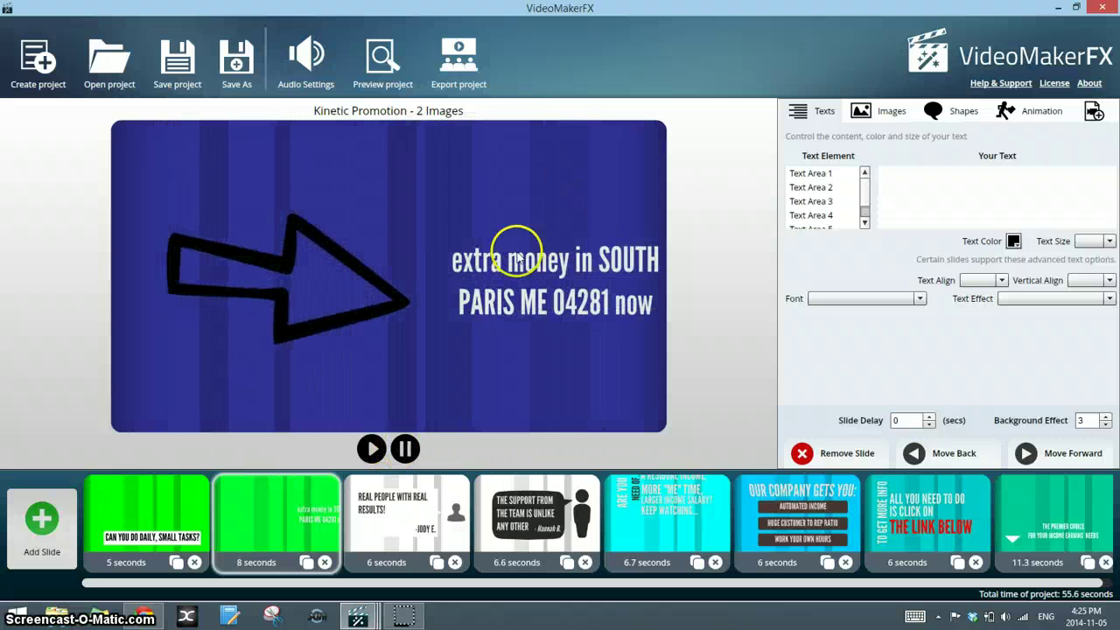
{"action": "scroll", "coordinate": [864, 201], "scroll_direction": "down", "scroll_amount": 1}
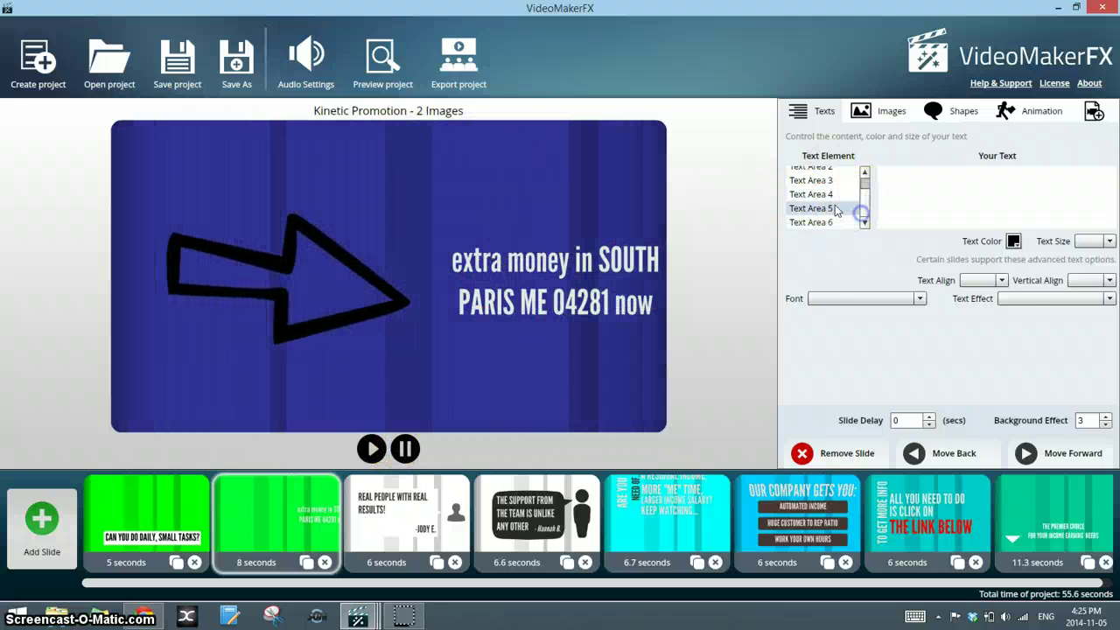
{"action": "left_click", "coordinate": [838, 213]}
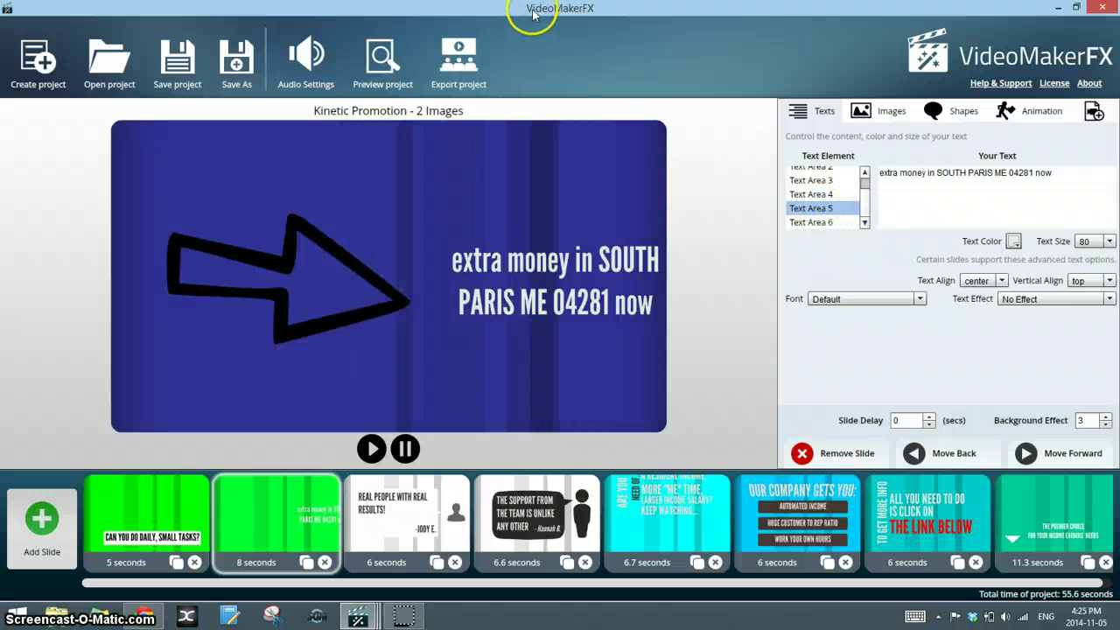
{"action": "mouse_move", "coordinate": [536, 9]}
{"action": "left_mouse_down"}
{"action": "mouse_move", "coordinate": [531, 76]}
{"action": "mouse_move", "coordinate": [1119, 263]}
{"action": "left_mouse_up"}
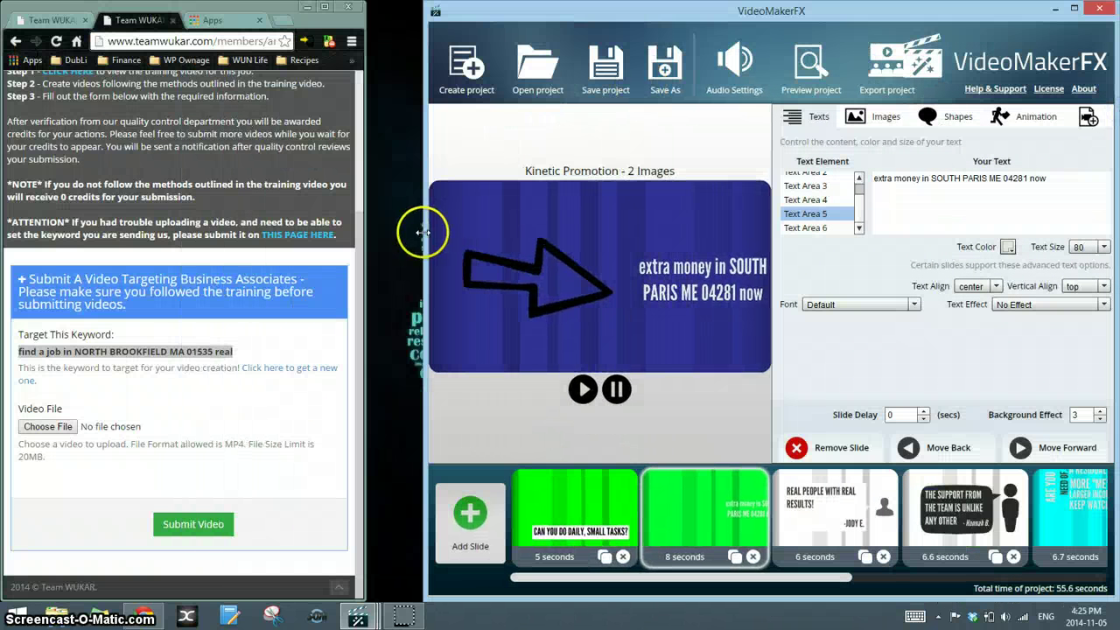
- Open the Team WUKAR site from the Apps bookmarks in a new tab
{"action": "left_click_drag", "start_coordinate": [424, 233], "coordinate": [372, 238]}
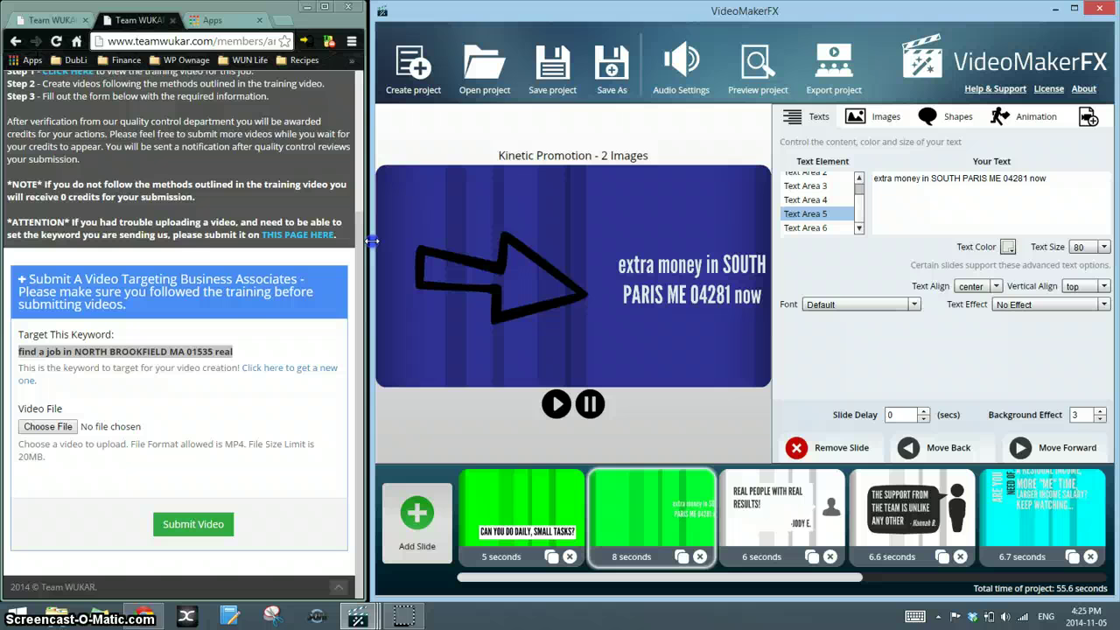
{"action": "left_click", "coordinate": [42, 20]}
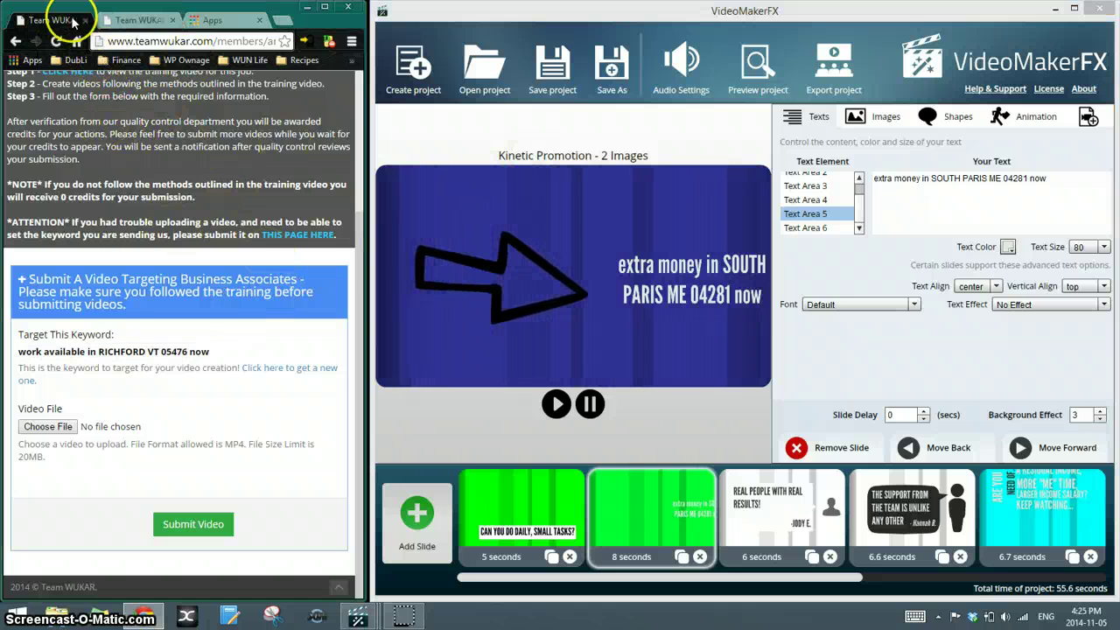
{"action": "left_click", "coordinate": [206, 19]}
{"action": "left_click", "coordinate": [70, 59]}
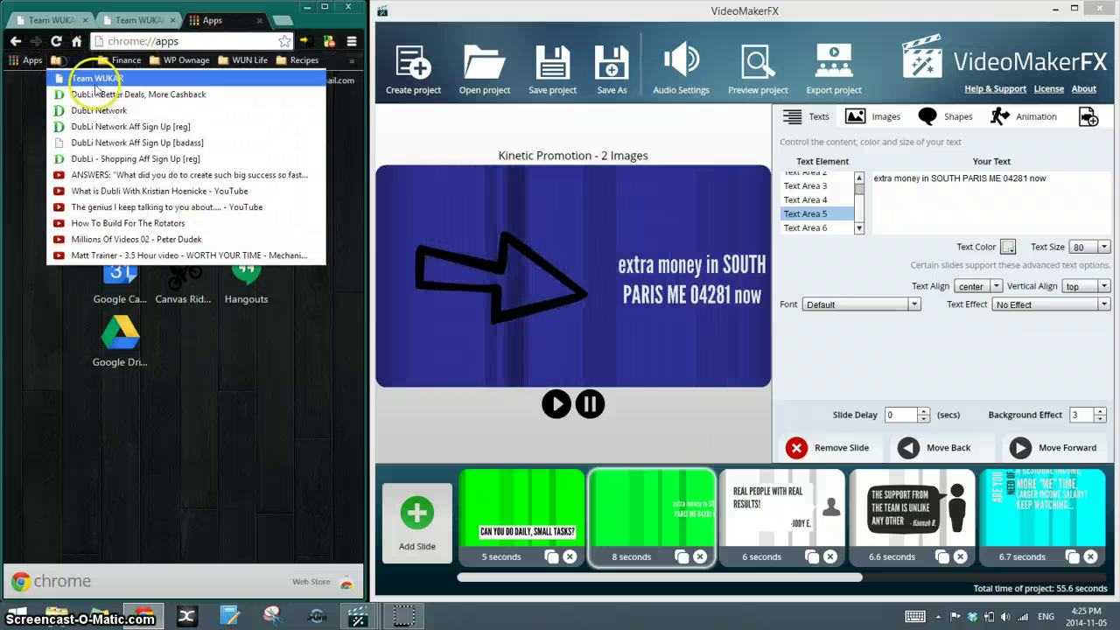
{"action": "left_click", "coordinate": [90, 82]}
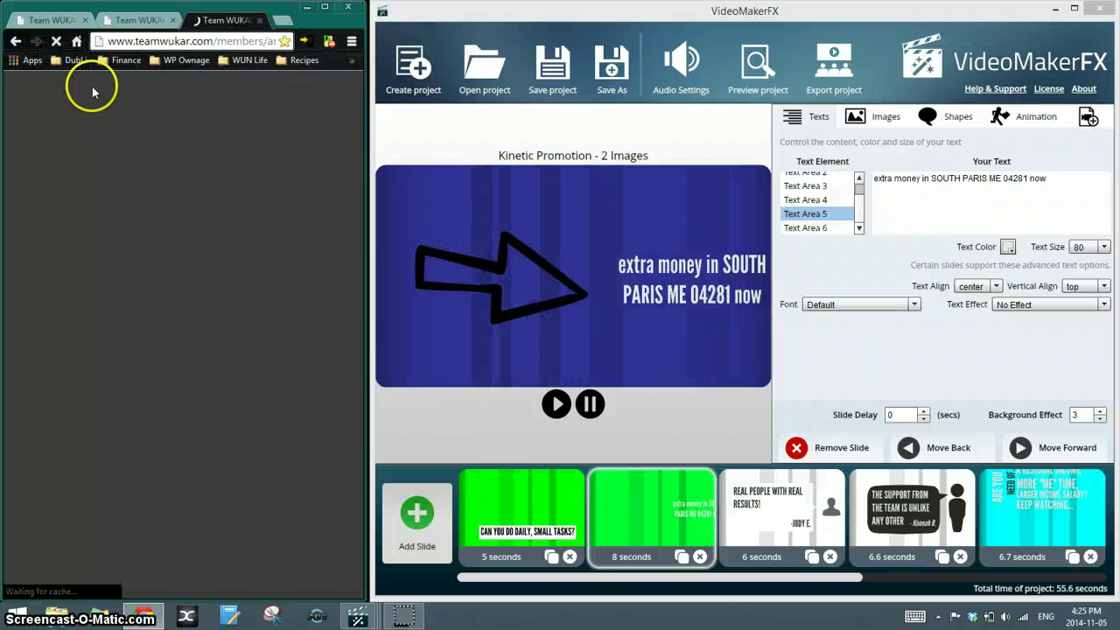
- Go to Traffic Rotator > BA Videos and reveal the keyword 'work available in RICHFORD VT 05476 now'
{"action": "left_click", "coordinate": [339, 84]}
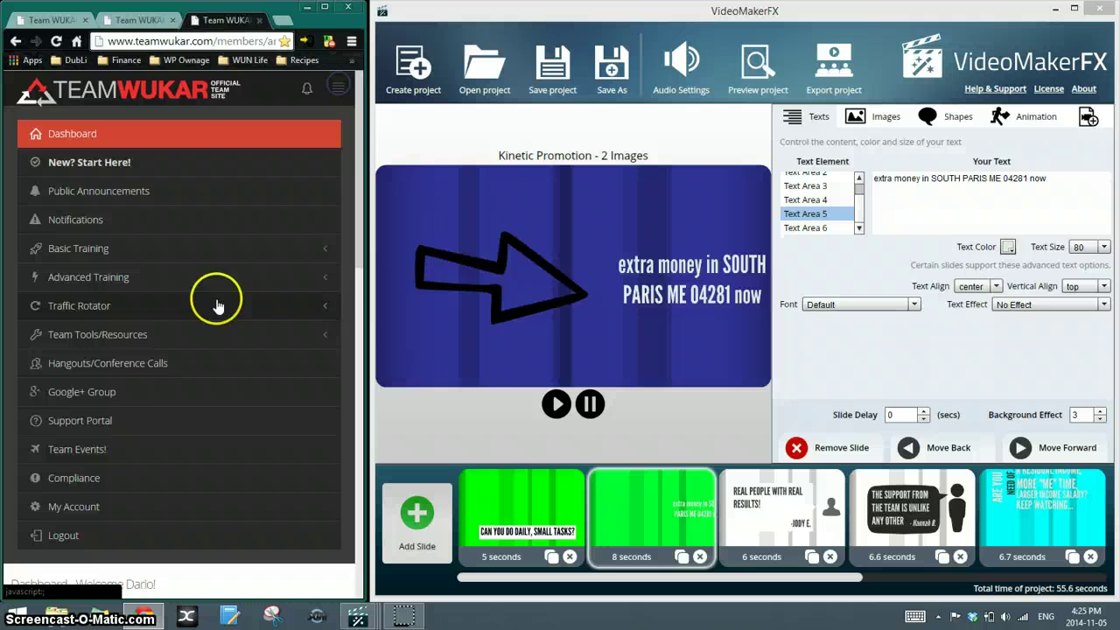
{"action": "left_click", "coordinate": [120, 306]}
{"action": "scroll", "coordinate": [117, 280], "scroll_direction": "down", "scroll_amount": 1}
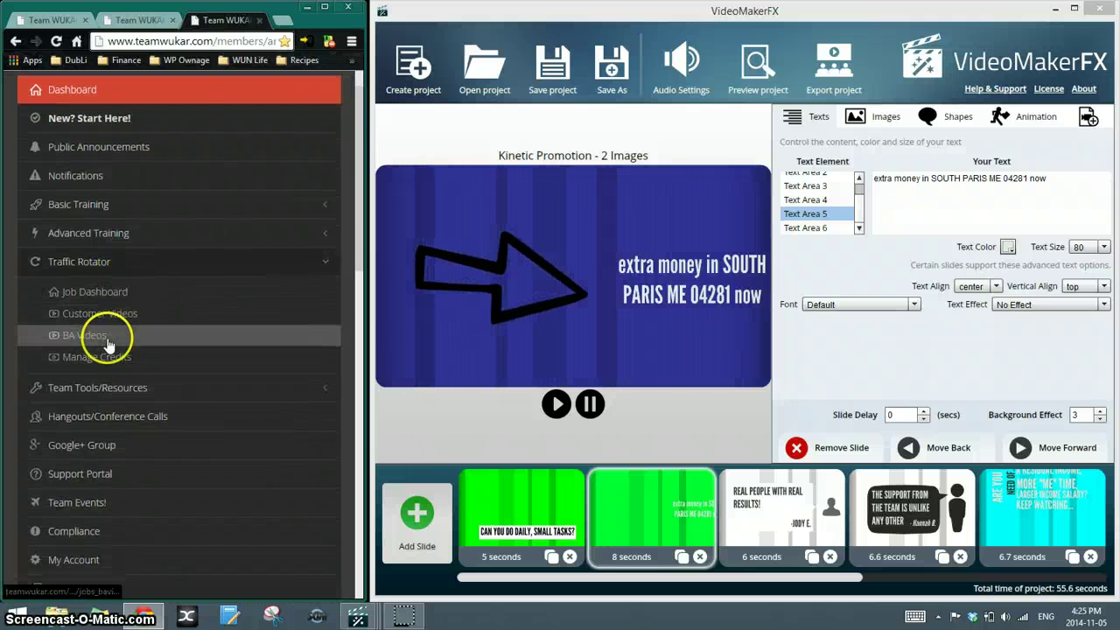
{"action": "left_click", "coordinate": [108, 339]}
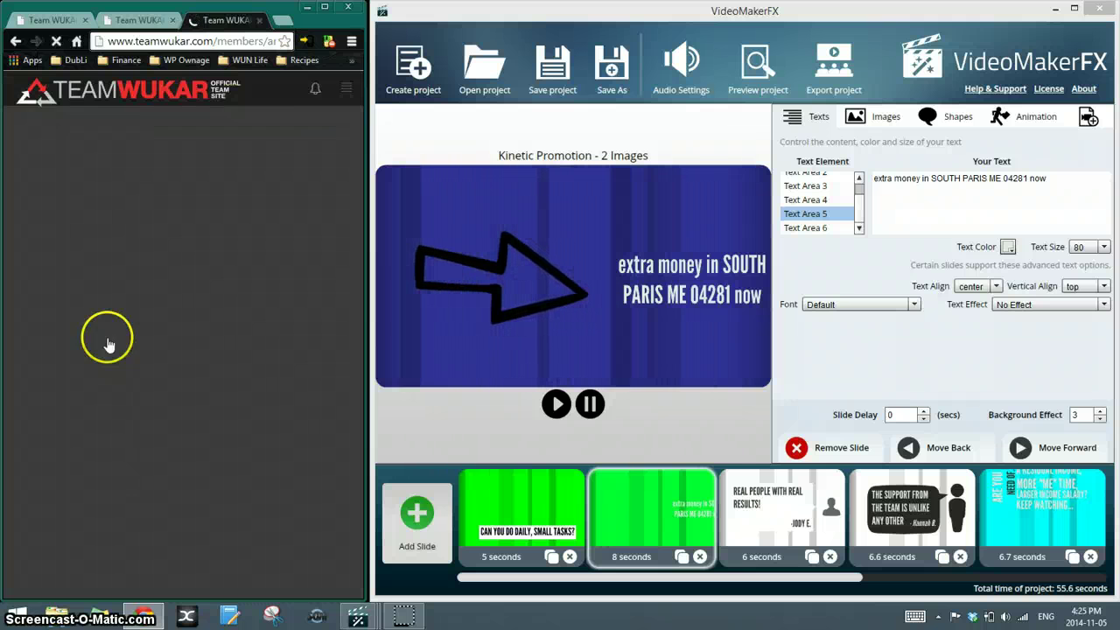
{"action": "scroll", "coordinate": [114, 355], "scroll_direction": "down", "scroll_amount": 2}
{"action": "left_click", "coordinate": [275, 369]}
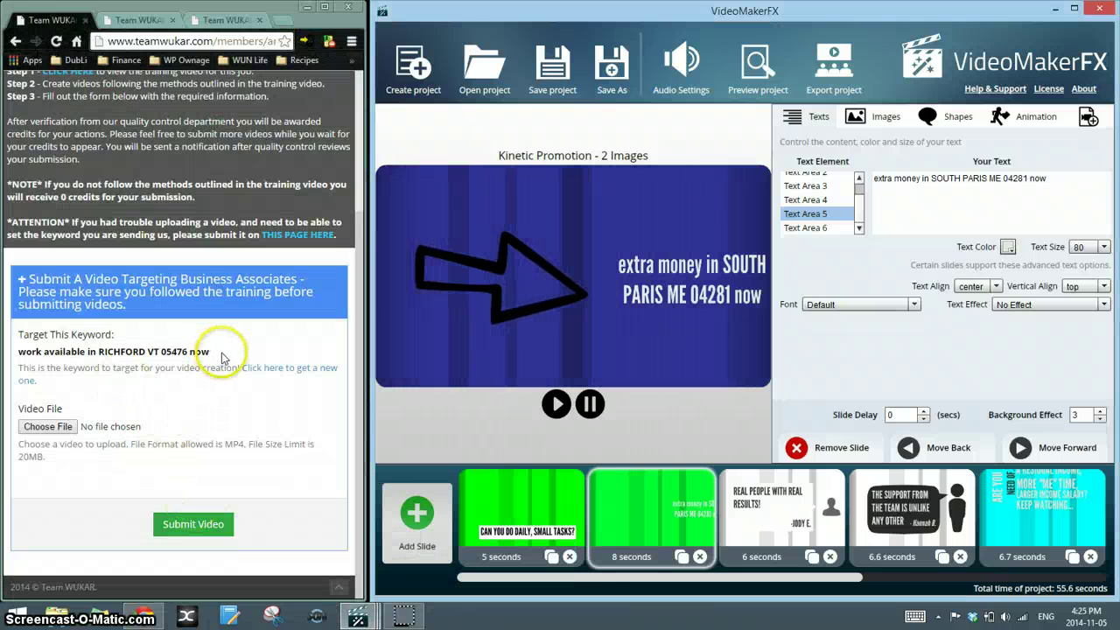
- Copy the RICHFORD keyword and paste it over the slide's Text Area 5 text
{"action": "left_click_drag", "start_coordinate": [221, 351], "coordinate": [17, 351]}
{"action": "key", "text": "ctrl+c"}
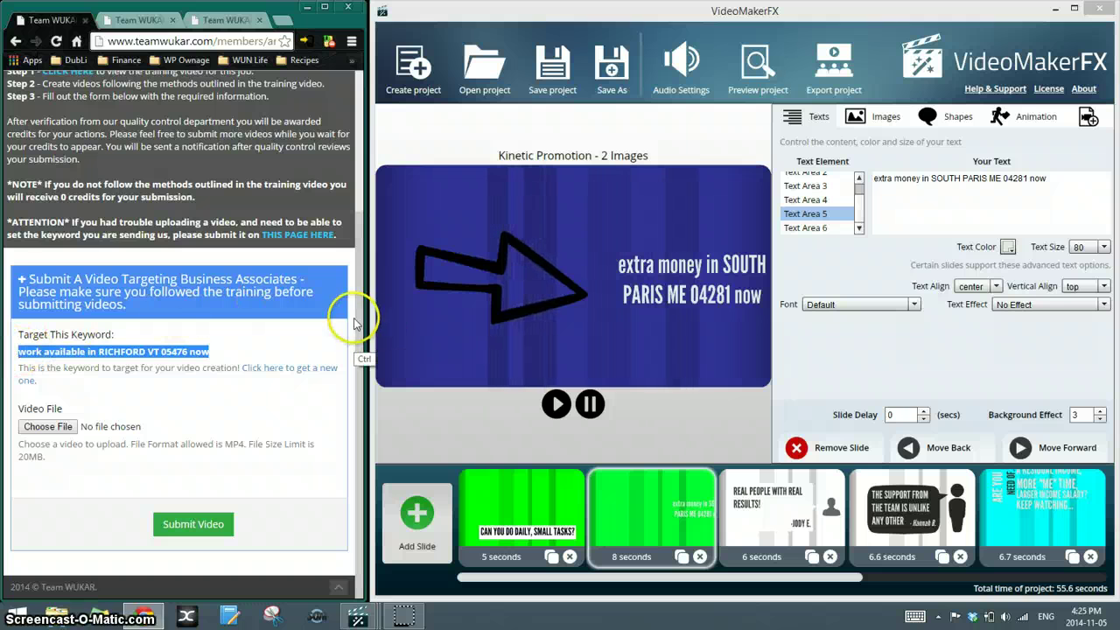
{"action": "left_click", "coordinate": [813, 201]}
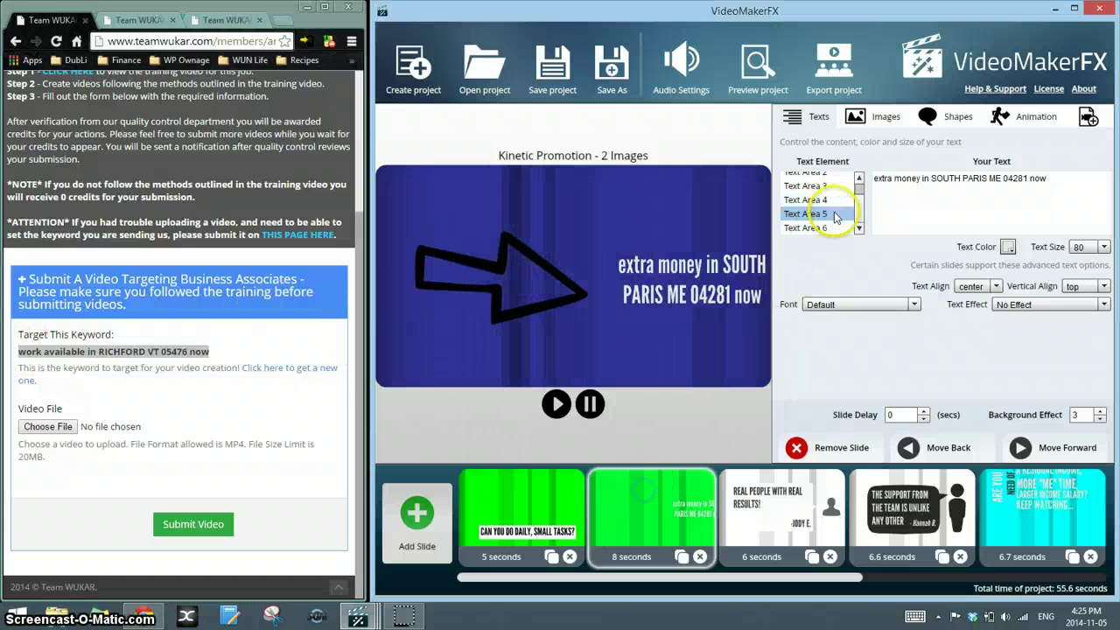
{"action": "left_click", "coordinate": [818, 213]}
{"action": "left_click", "coordinate": [1067, 183]}
{"action": "key", "text": "ctrl+a"}
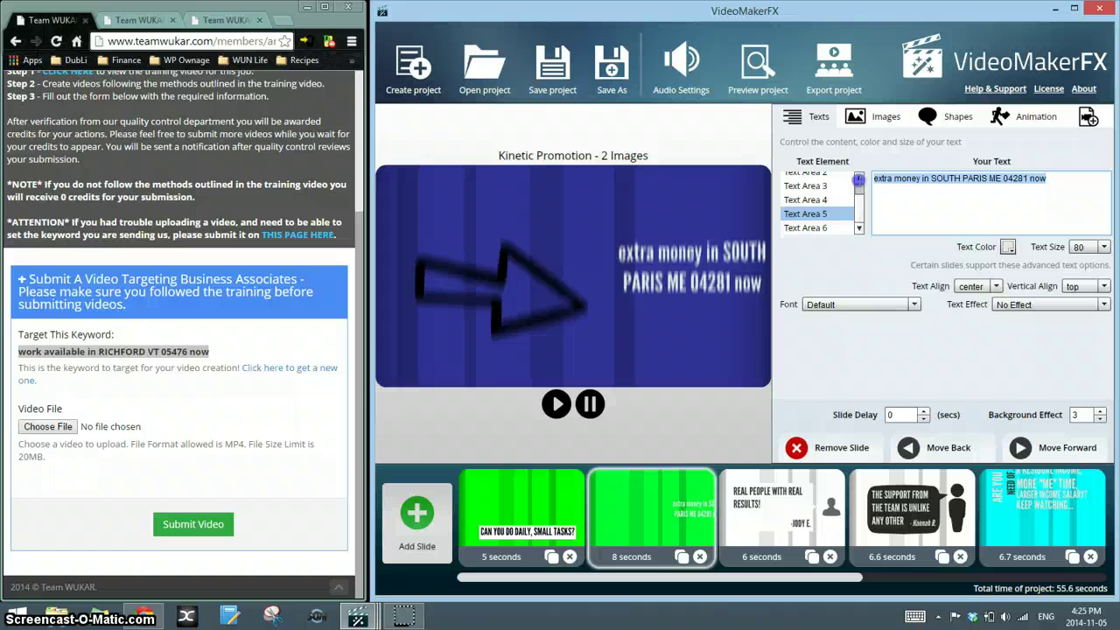
{"action": "key", "text": "ctrl+v"}
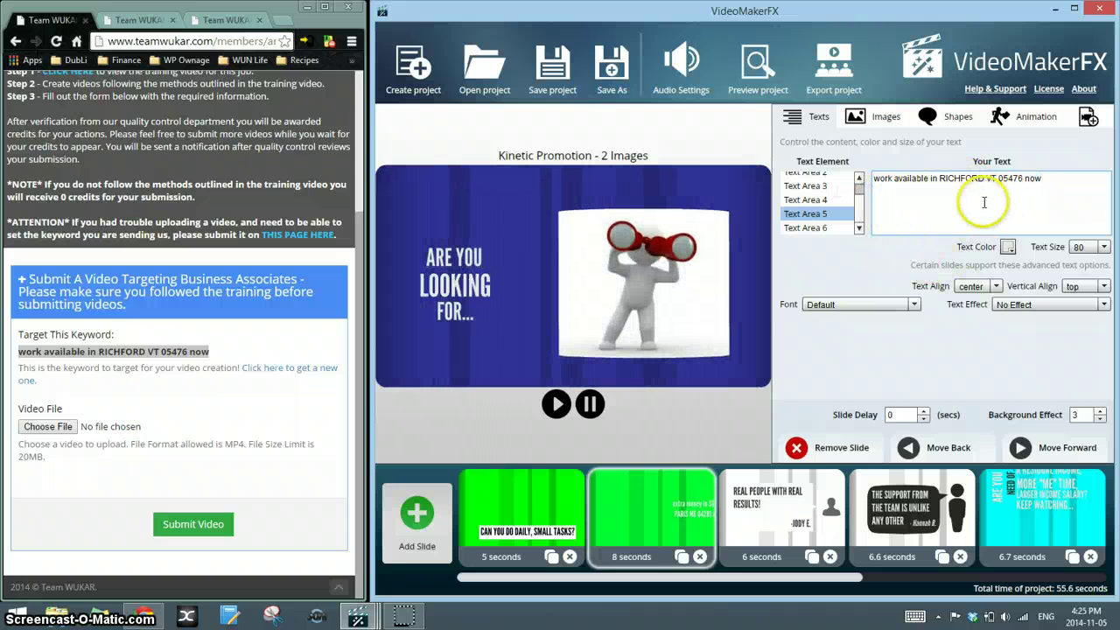
- Export the video as 'work available in RICHFORD VT 05476 now', replacing the ZZZ file name
{"action": "left_click", "coordinate": [835, 75]}
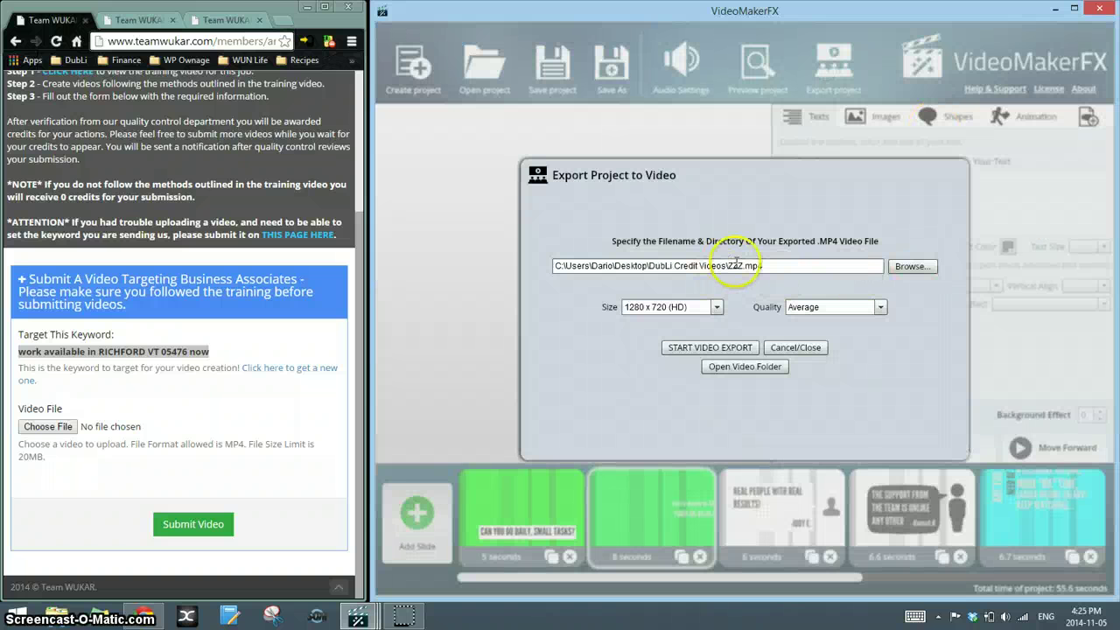
{"action": "double_click", "coordinate": [739, 266]}
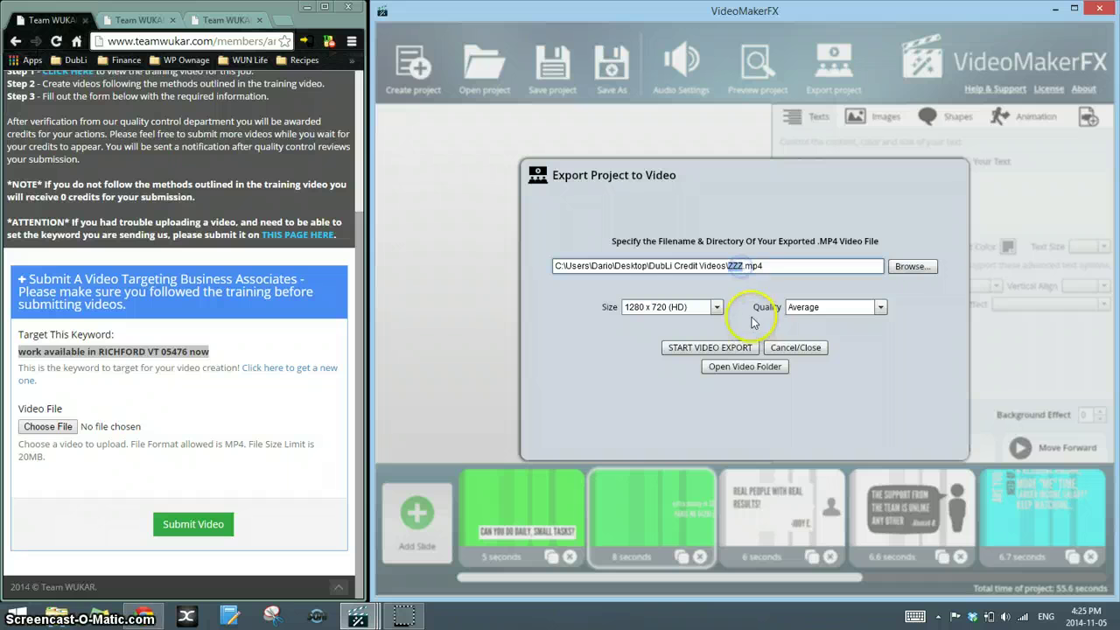
{"action": "key", "text": "ctrl+v"}
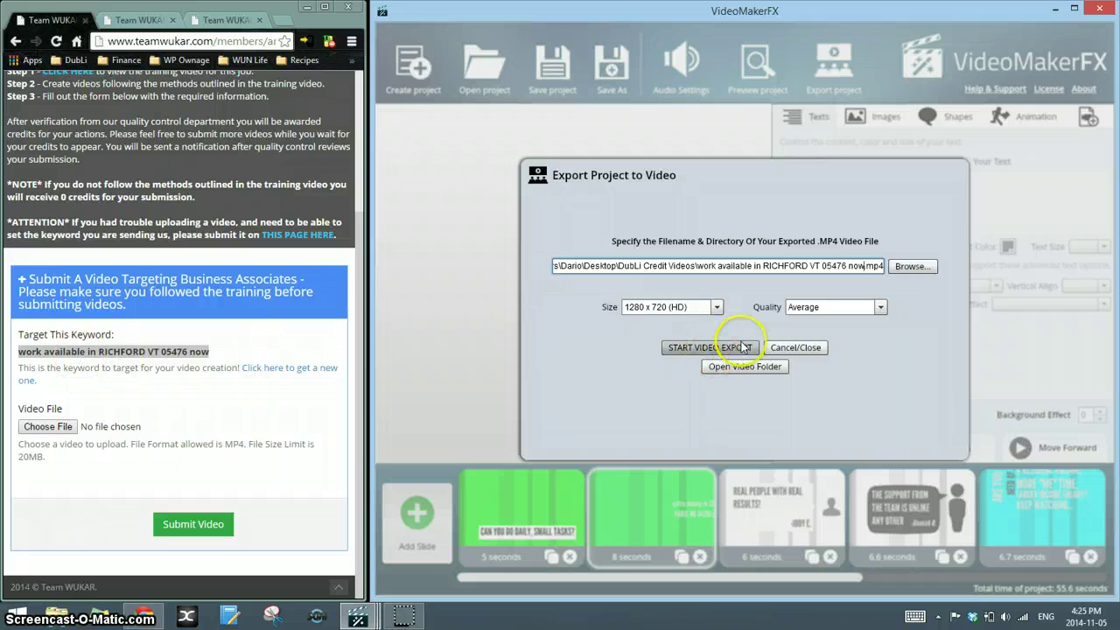
{"action": "left_click", "coordinate": [802, 351]}
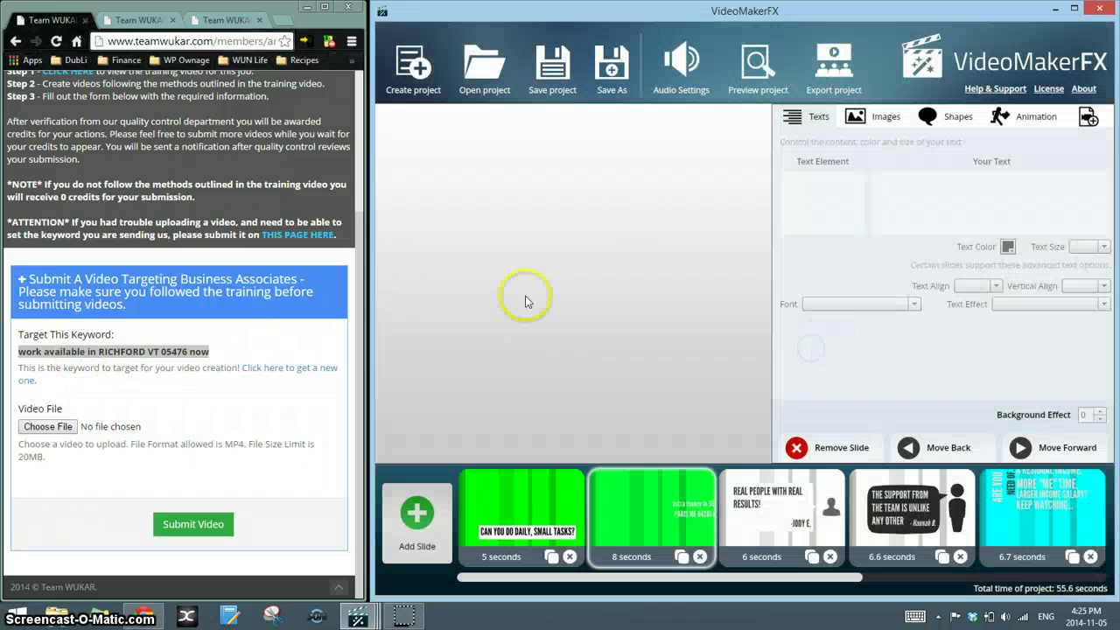
{"action": "left_click", "coordinate": [292, 392]}
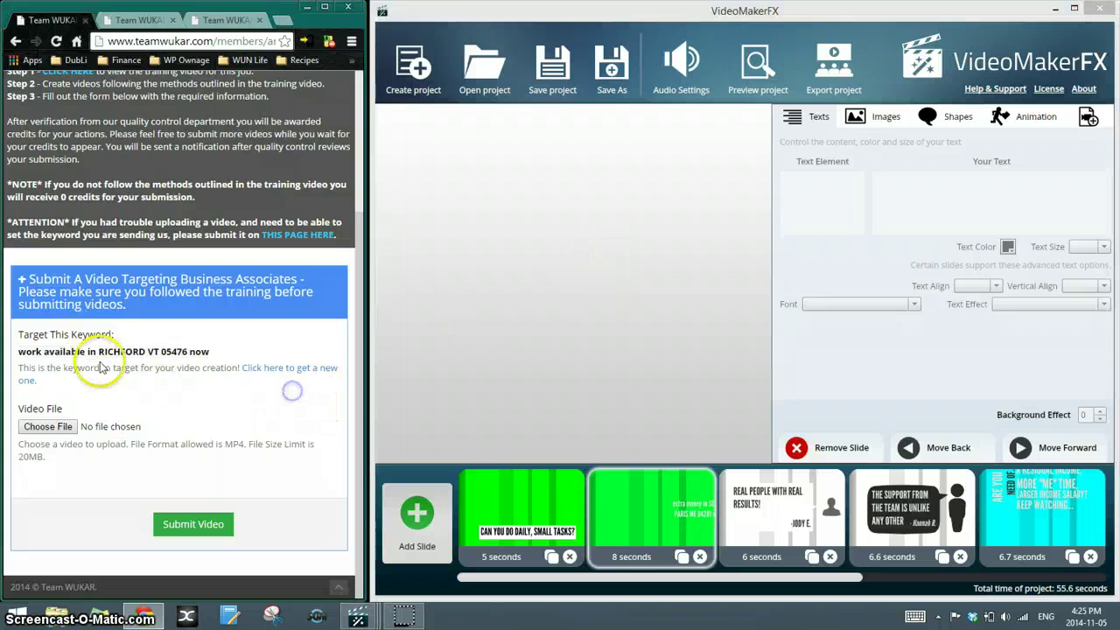
- Browse for a video to upload, then cancel the file picker
{"action": "left_click", "coordinate": [54, 427]}
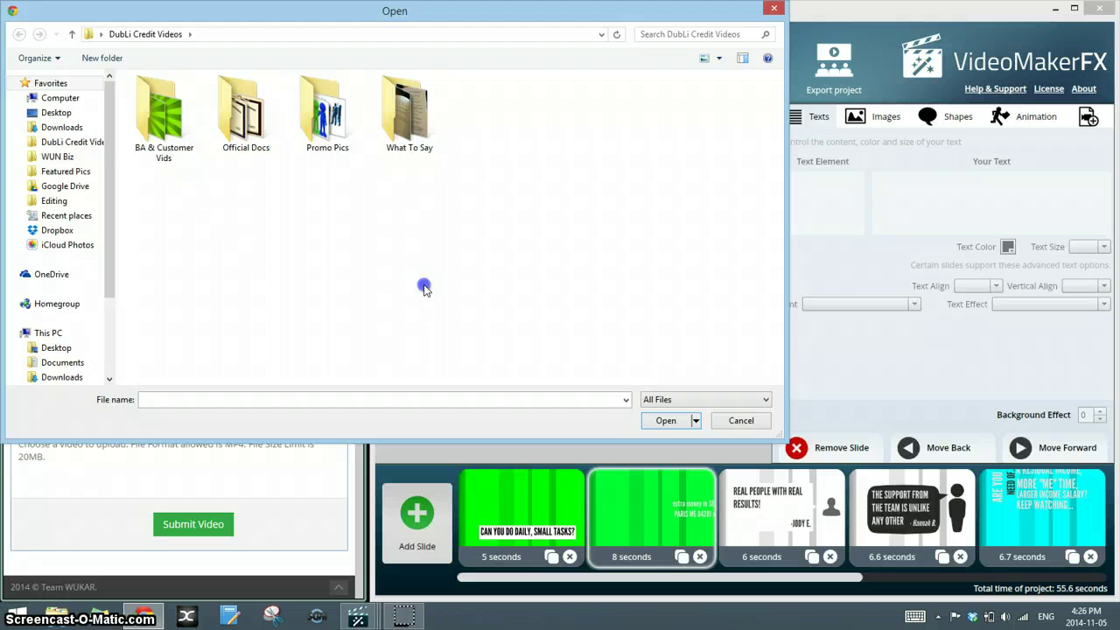
{"action": "left_click", "coordinate": [771, 11]}
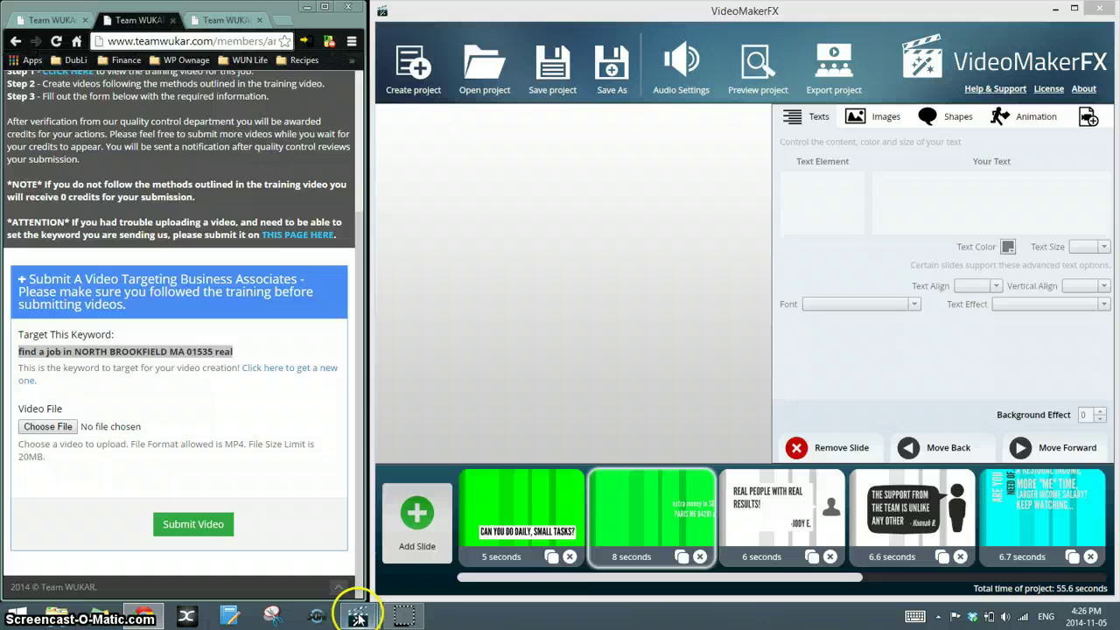
- Load a saved project into another VideoMakerFX window and open its second slide
{"action": "mouse_move", "coordinate": [358, 616]}
{"action": "left_click", "coordinate": [376, 459]}
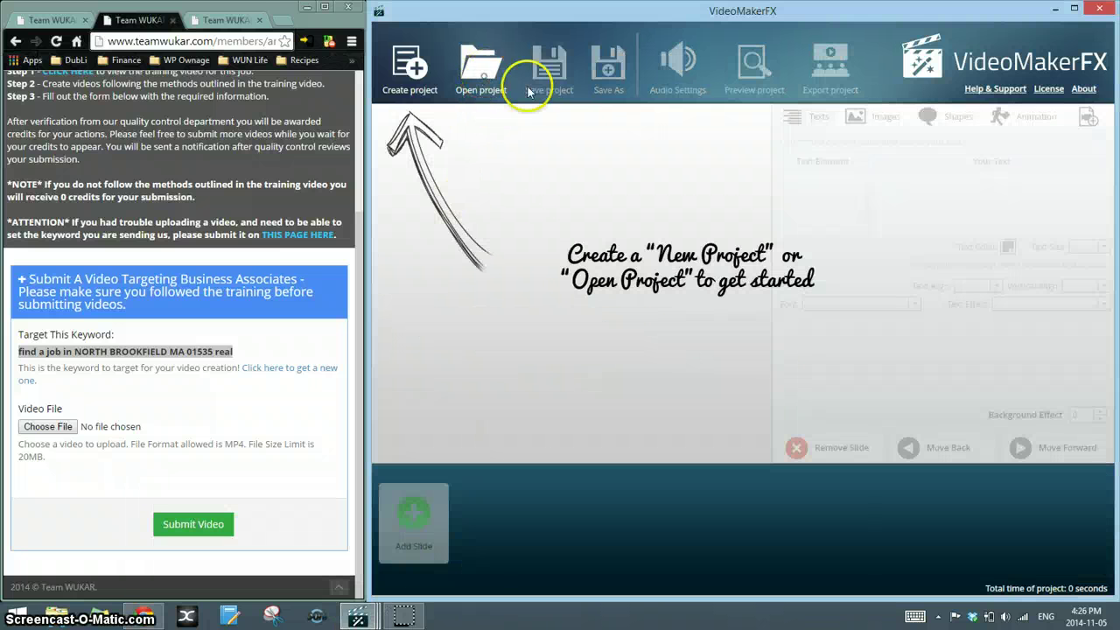
{"action": "left_click", "coordinate": [521, 90]}
{"action": "double_click", "coordinate": [529, 122]}
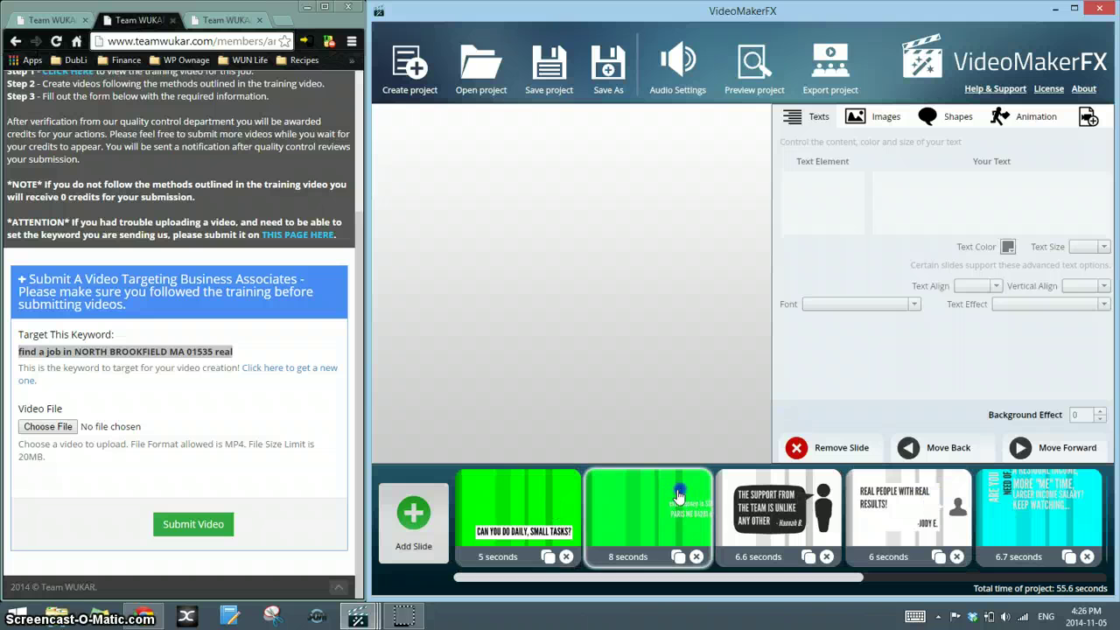
{"action": "left_click", "coordinate": [679, 496]}
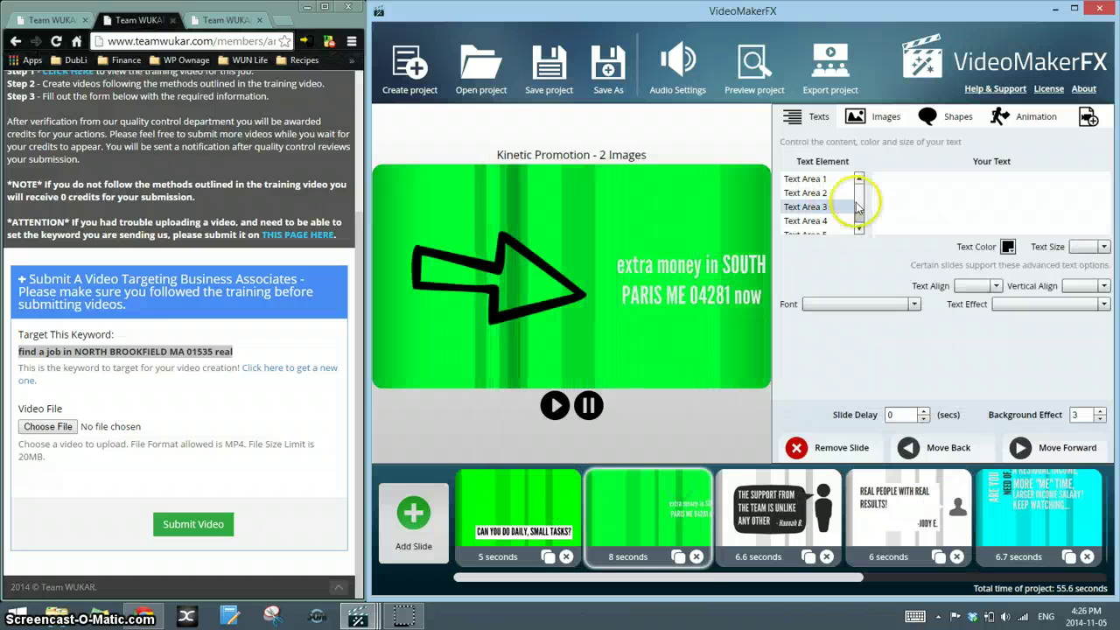
{"action": "left_click", "coordinate": [358, 616]}
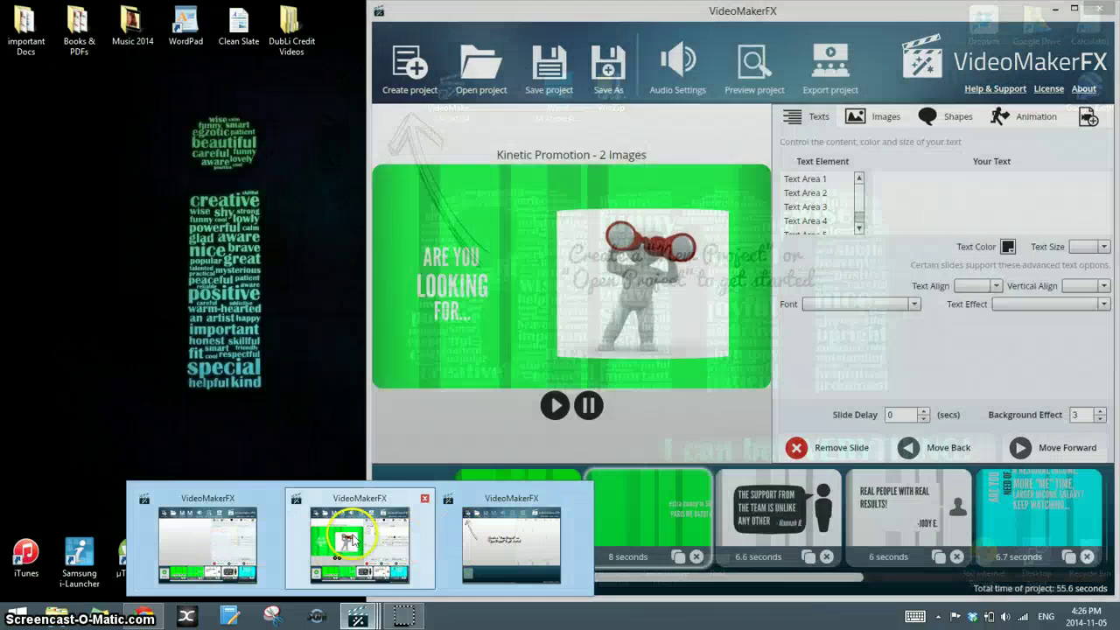
{"action": "left_click", "coordinate": [350, 539]}
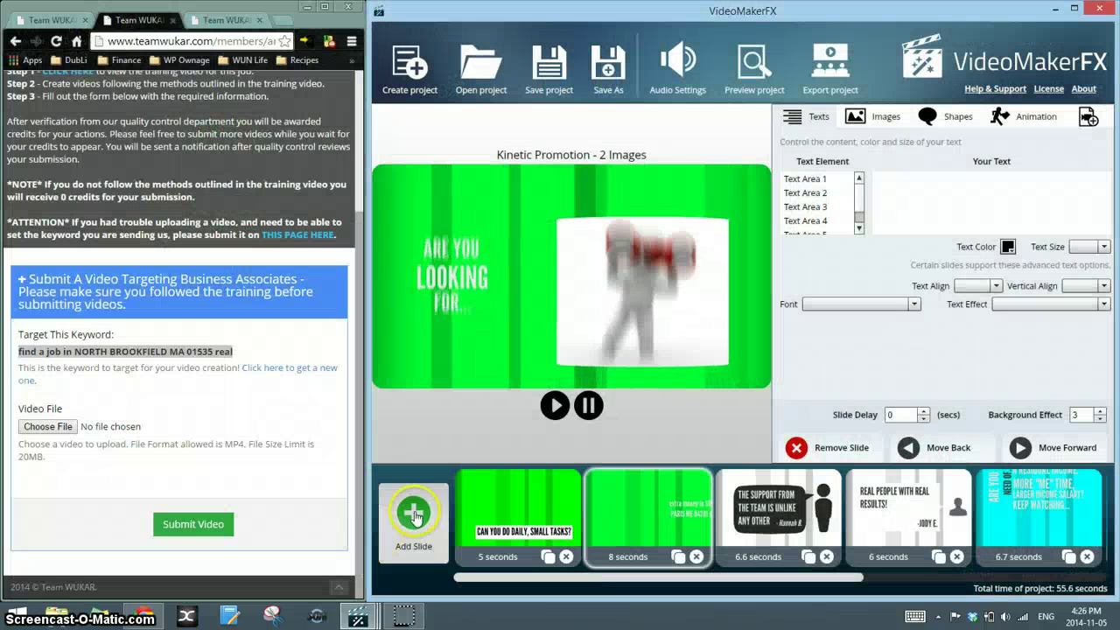
- Paste 'find a job in NORTH BROOKFIELD MA 01535 real' into Text Area 5 and export the video
{"action": "scroll", "coordinate": [860, 201], "scroll_direction": "down", "scroll_amount": 1}
{"action": "left_click", "coordinate": [843, 213]}
{"action": "left_click_drag", "start_coordinate": [1061, 205], "coordinate": [898, 192]}
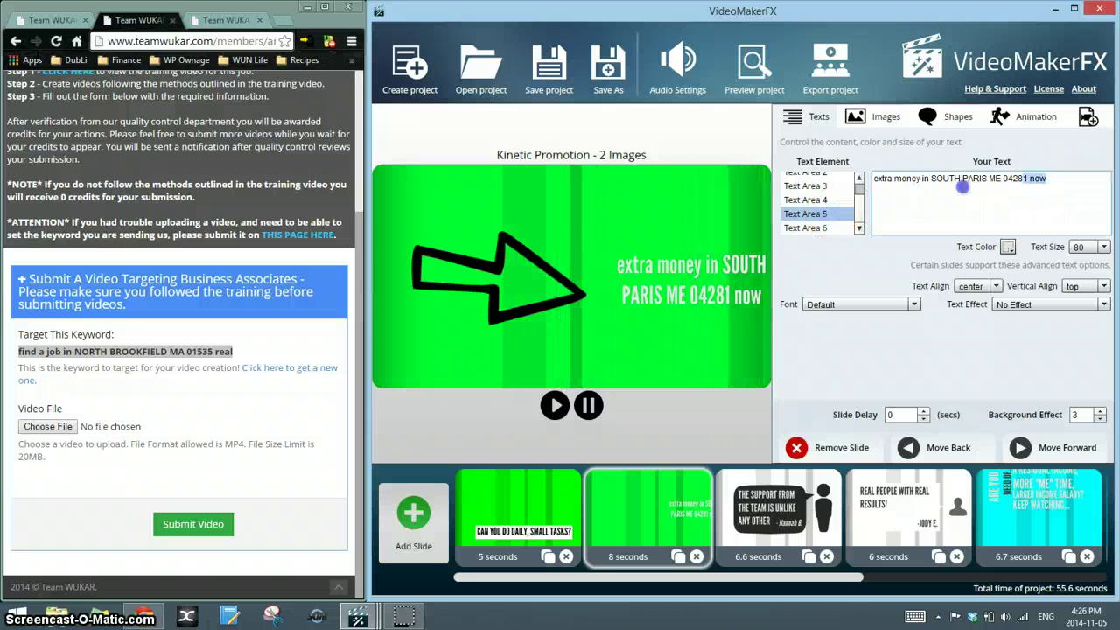
{"action": "type", "text": "find a job in NORTH BROOKFIELD MA 01535 real"}
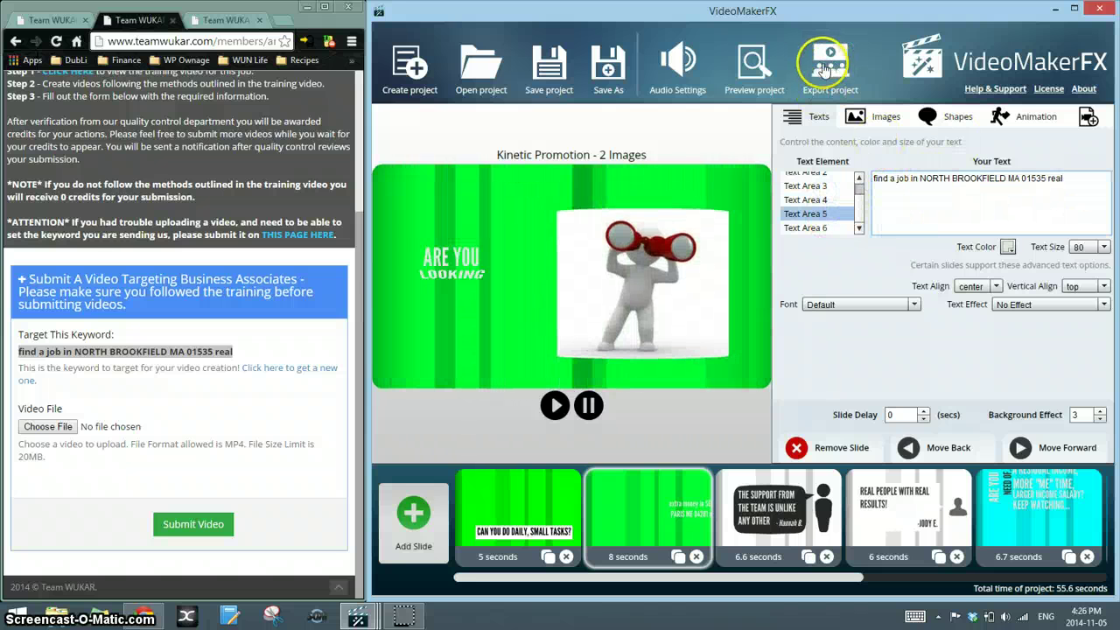
{"action": "left_click", "coordinate": [830, 66]}
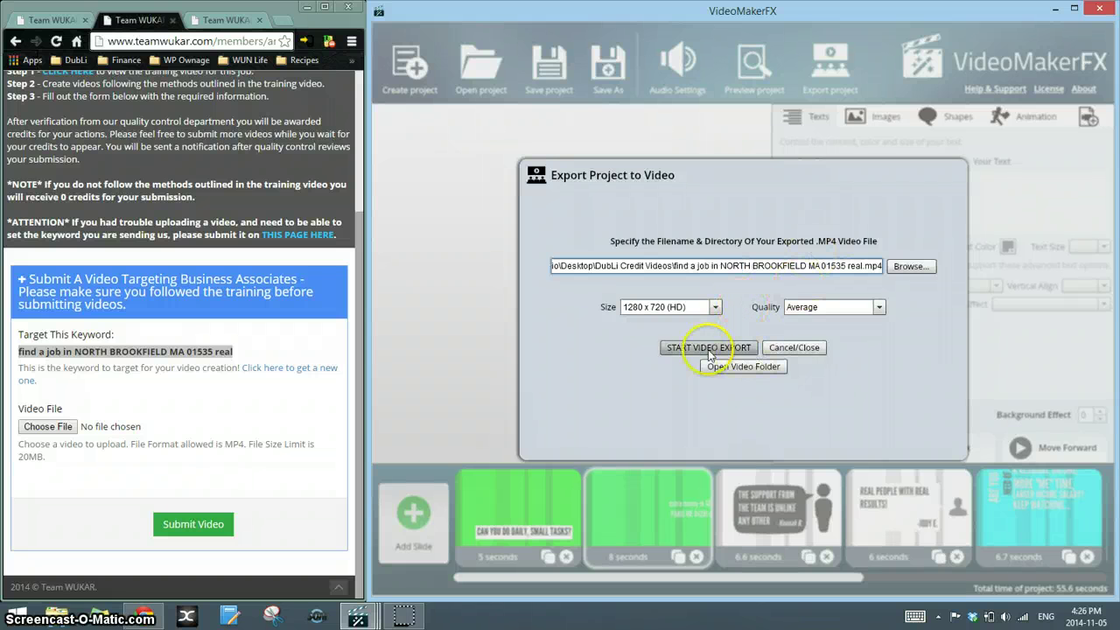
{"action": "left_click", "coordinate": [810, 350]}
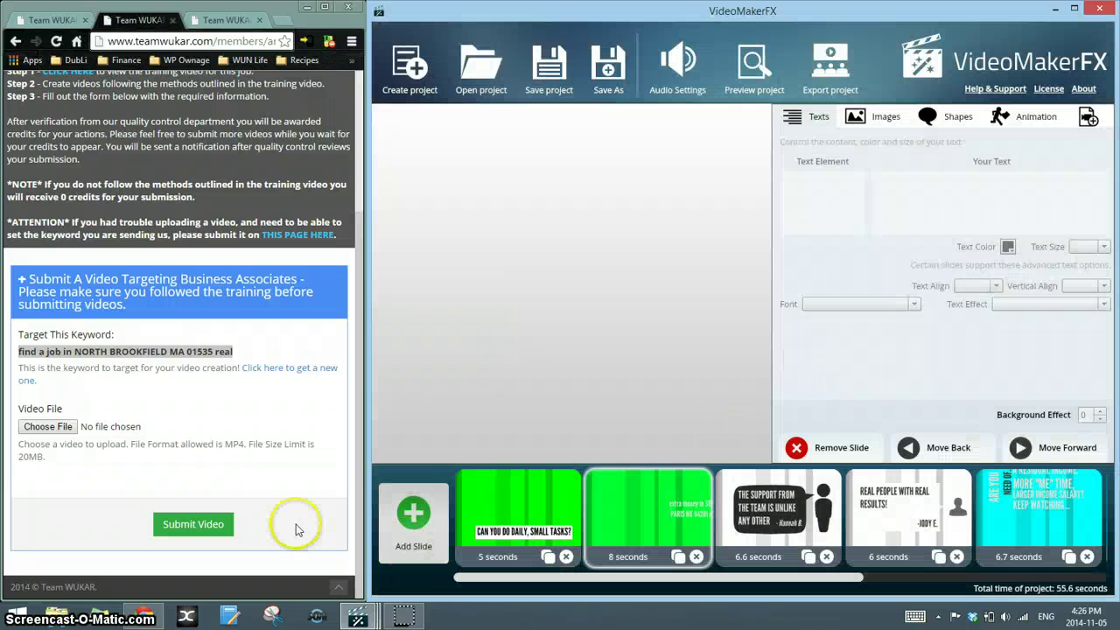
- Cancel a file upload on the NORTH BROOKFIELD page, then return to the SOMERVILLE tab
{"action": "left_click", "coordinate": [220, 21]}
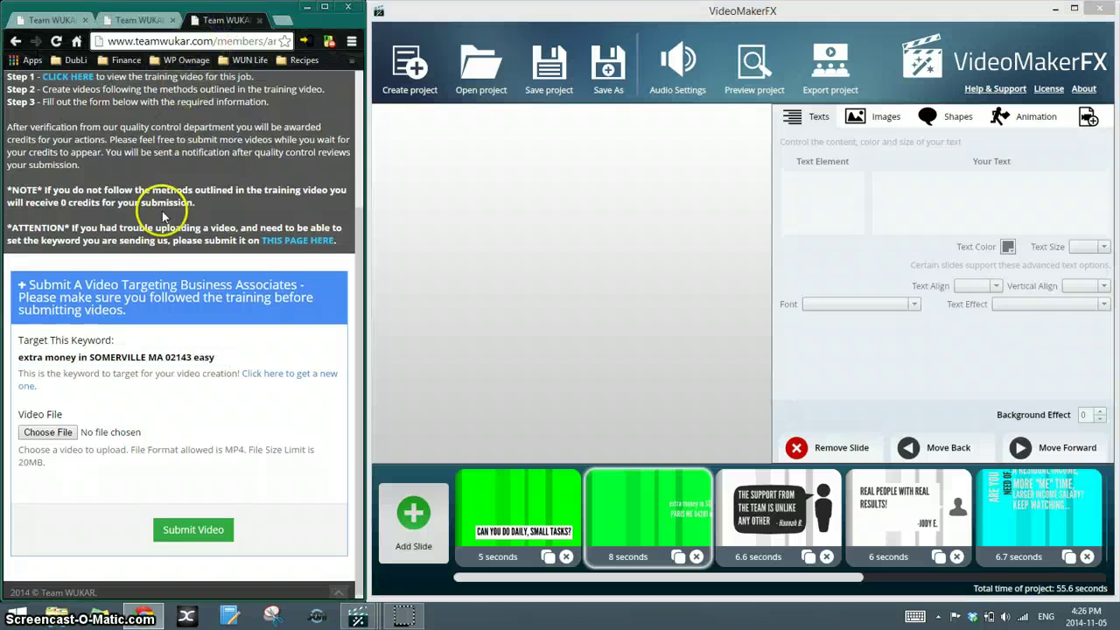
{"action": "left_click", "coordinate": [143, 25]}
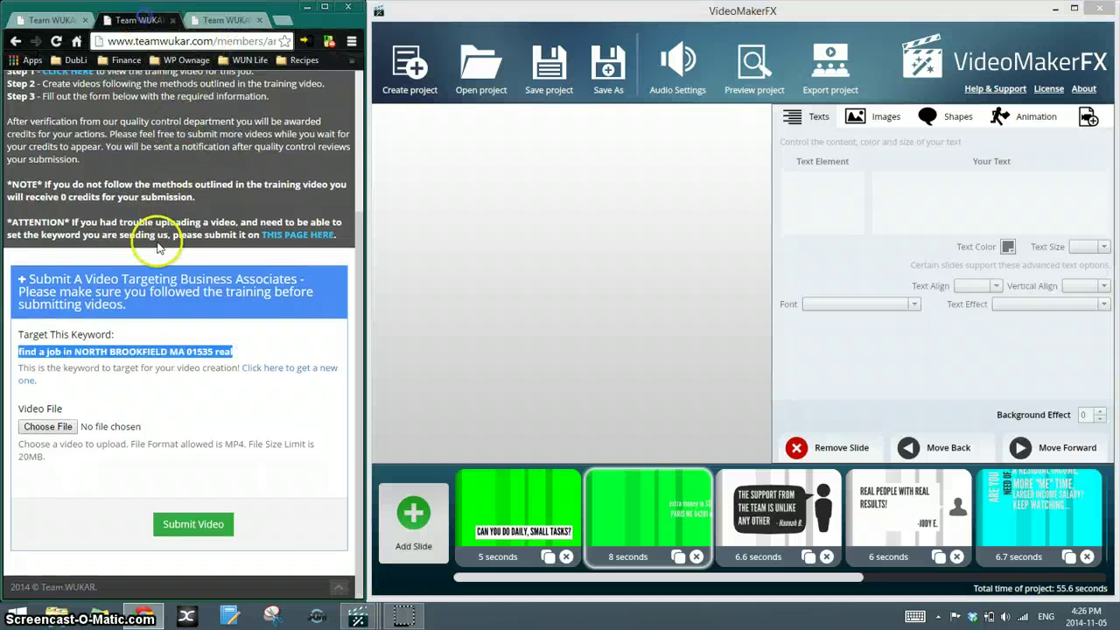
{"action": "left_click", "coordinate": [61, 428]}
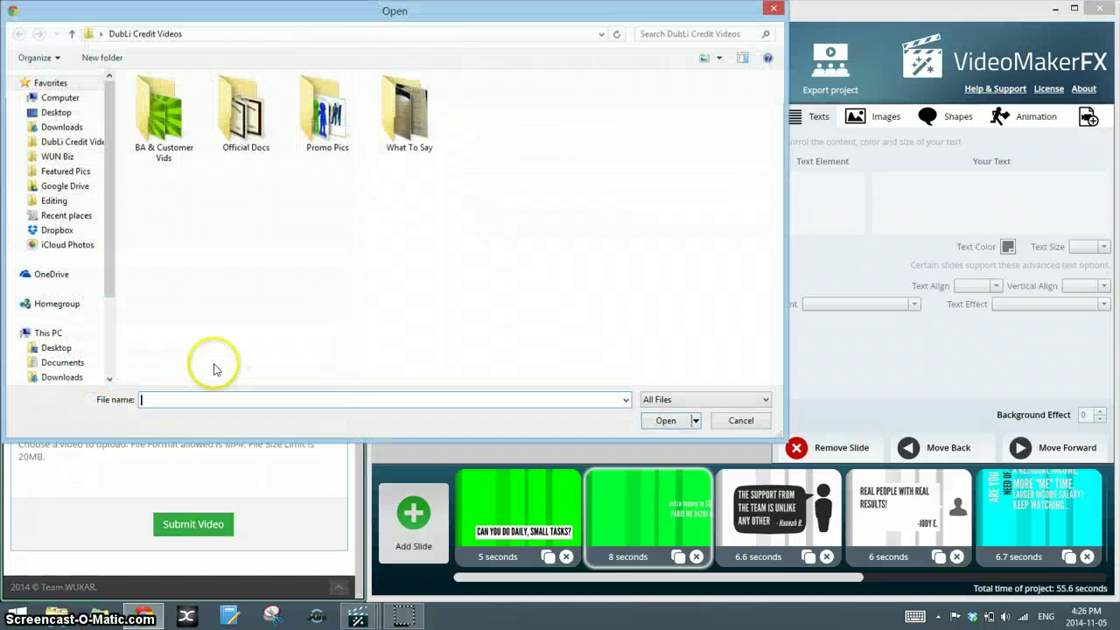
{"action": "left_click", "coordinate": [767, 12]}
{"action": "left_click", "coordinate": [223, 21]}
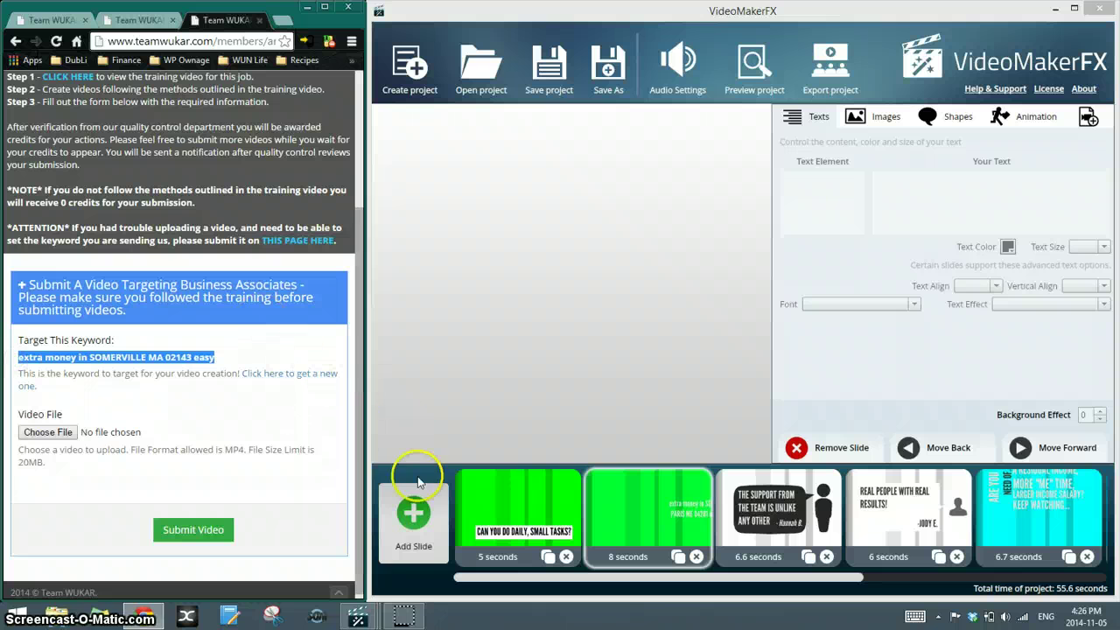
- Load ZZZ.prj in the empty editor, select Text Area 5's keyword, and open then close export settings
{"action": "left_click", "coordinate": [506, 550]}
{"action": "mouse_move", "coordinate": [357, 617]}
{"action": "left_click", "coordinate": [485, 80]}
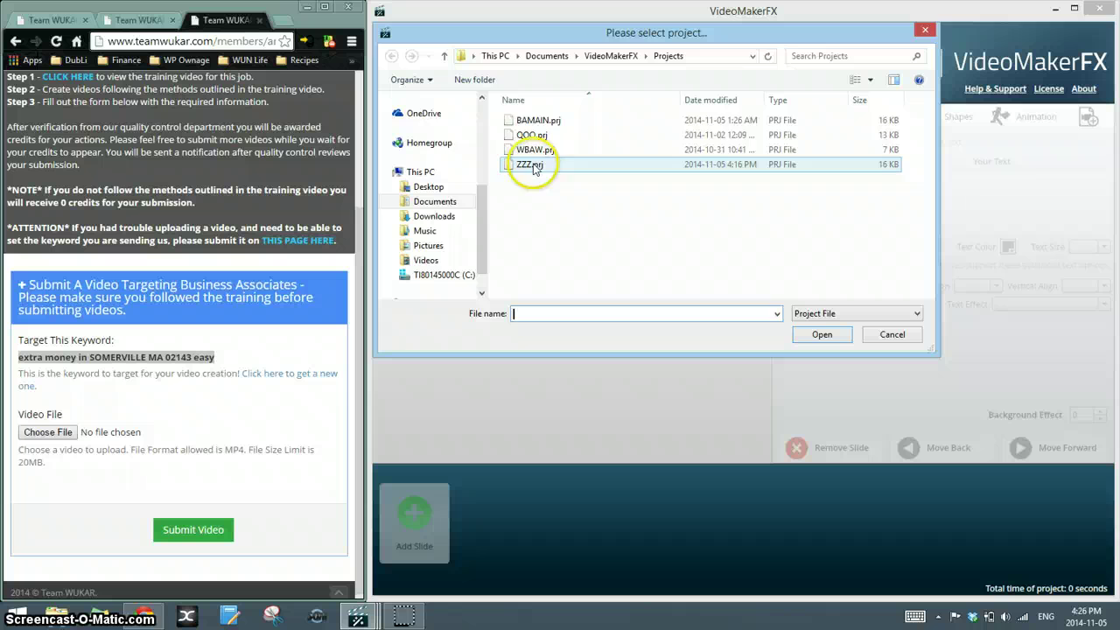
{"action": "double_click", "coordinate": [525, 120]}
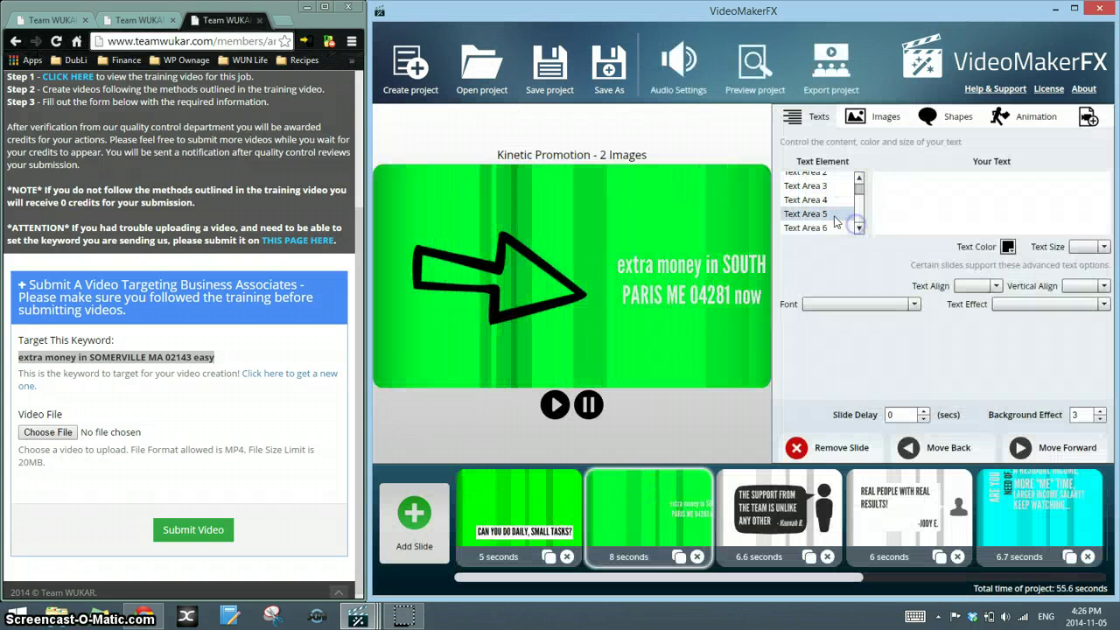
{"action": "left_click", "coordinate": [836, 222]}
{"action": "left_click_drag", "start_coordinate": [872, 179], "coordinate": [904, 192]}
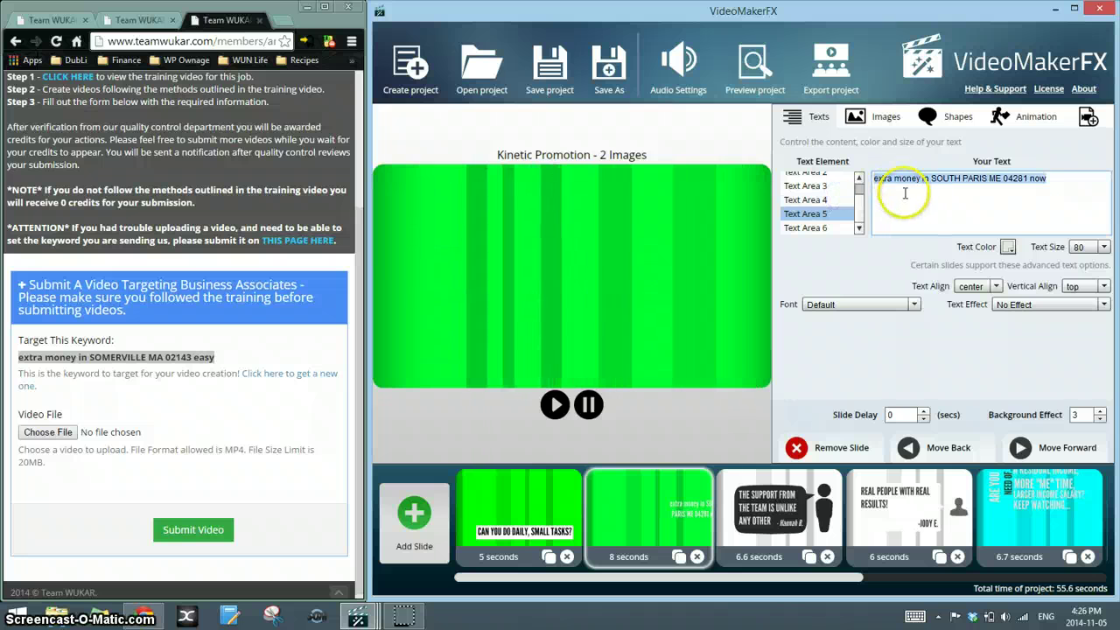
{"action": "left_click", "coordinate": [831, 74]}
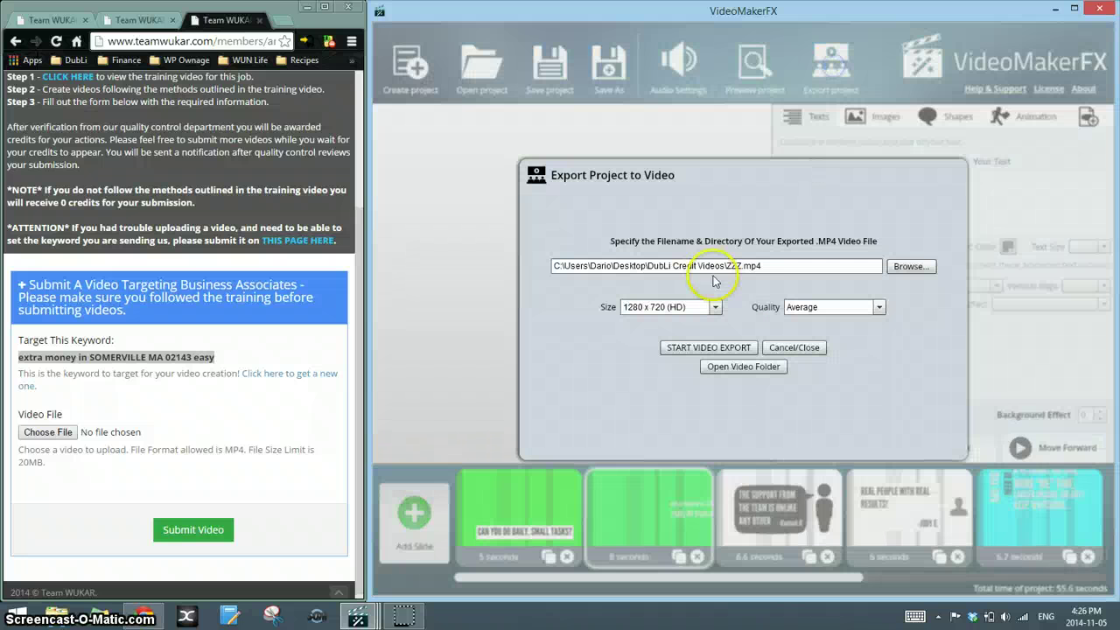
{"action": "left_click", "coordinate": [813, 350]}
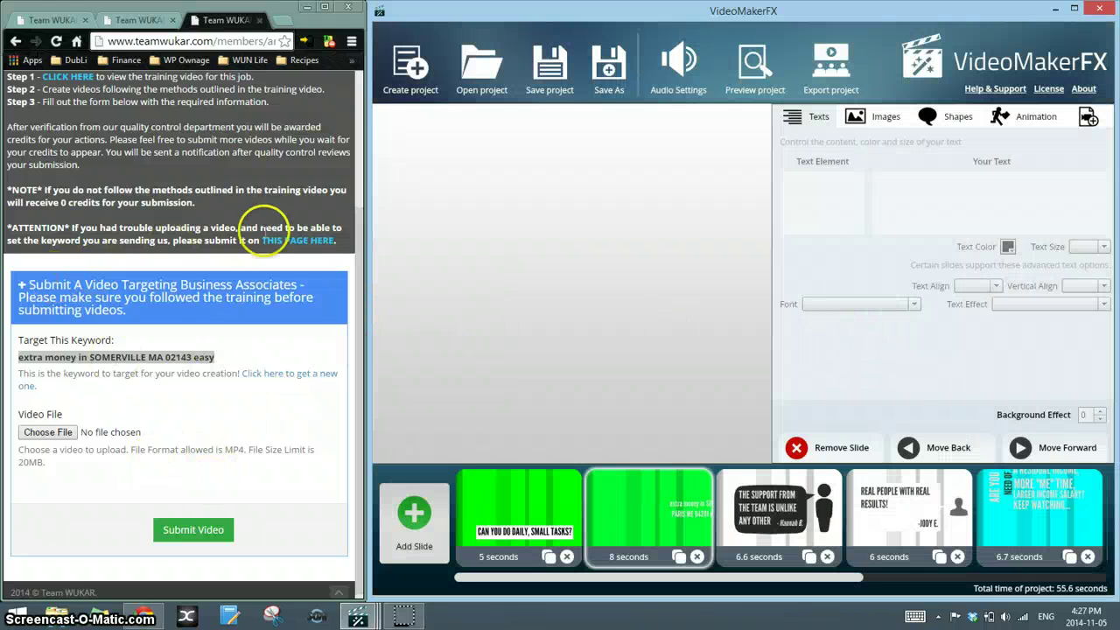
- Restore 'extra money in SOMERVILLE MA 02143 easy' in the blue project's arrow-slide Text Area 5
{"action": "left_click", "coordinate": [70, 19]}
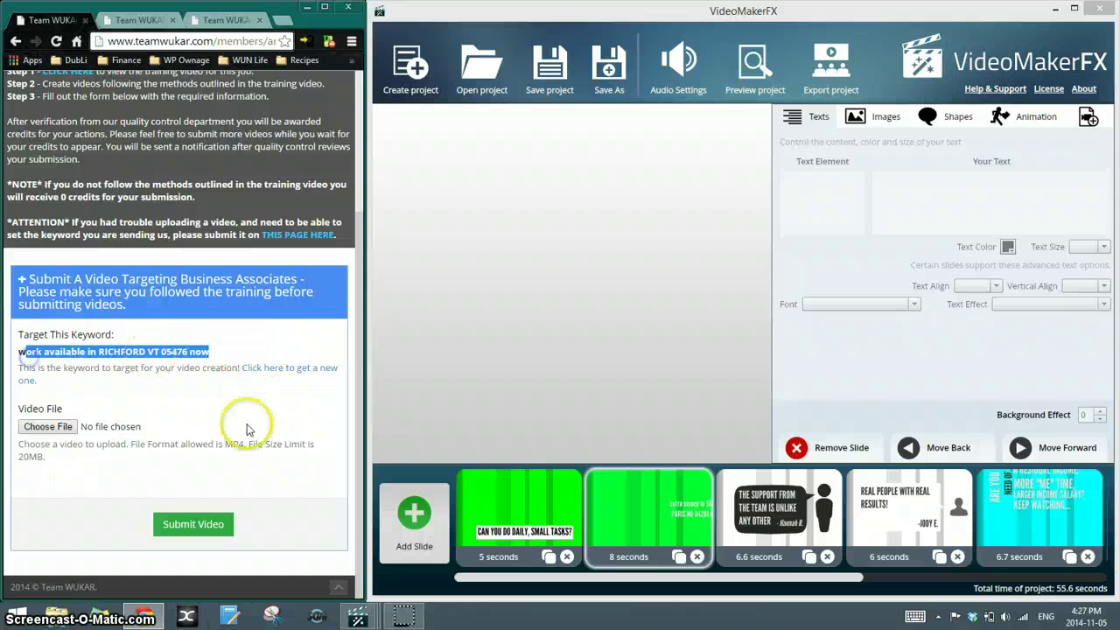
{"action": "mouse_move", "coordinate": [358, 616]}
{"action": "left_click", "coordinate": [315, 542]}
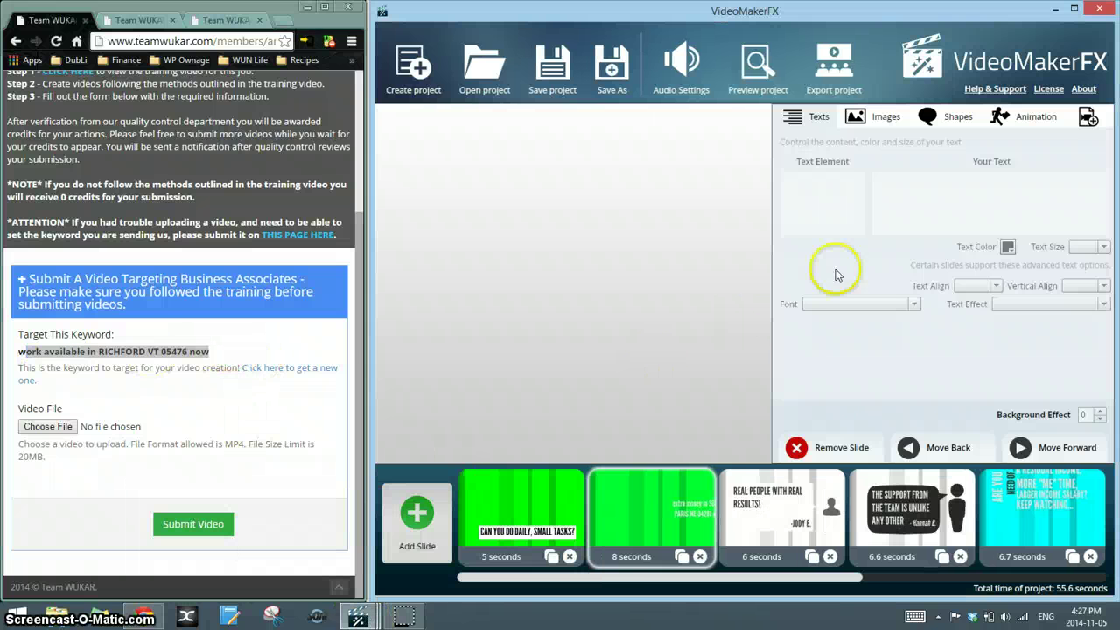
{"action": "left_click", "coordinate": [593, 501]}
{"action": "left_click", "coordinate": [845, 219]}
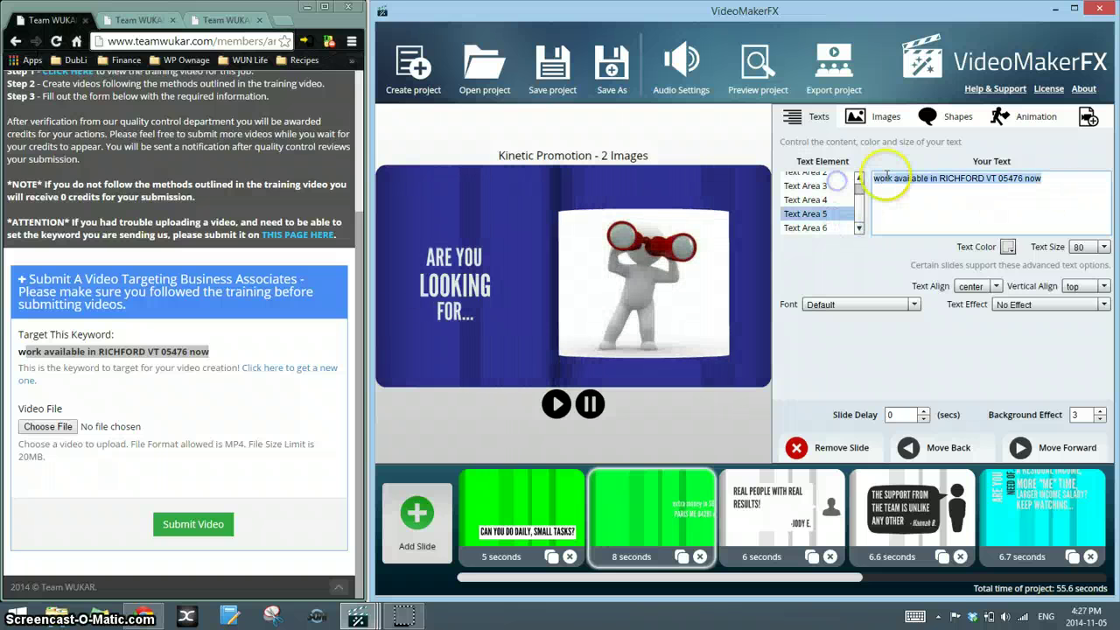
{"action": "key", "text": "ctrl+z"}
{"action": "left_click", "coordinate": [957, 193]}
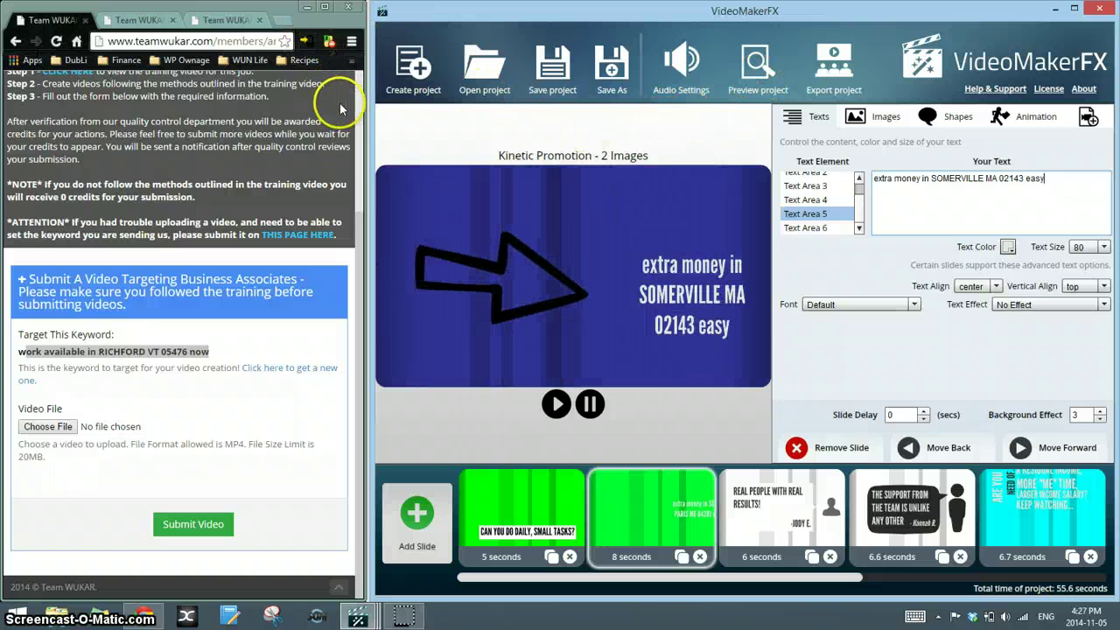
- Replace the daily small tasks slide's picture with the yellow sticky-note image from Promo Pics
{"action": "left_click", "coordinate": [262, 329]}
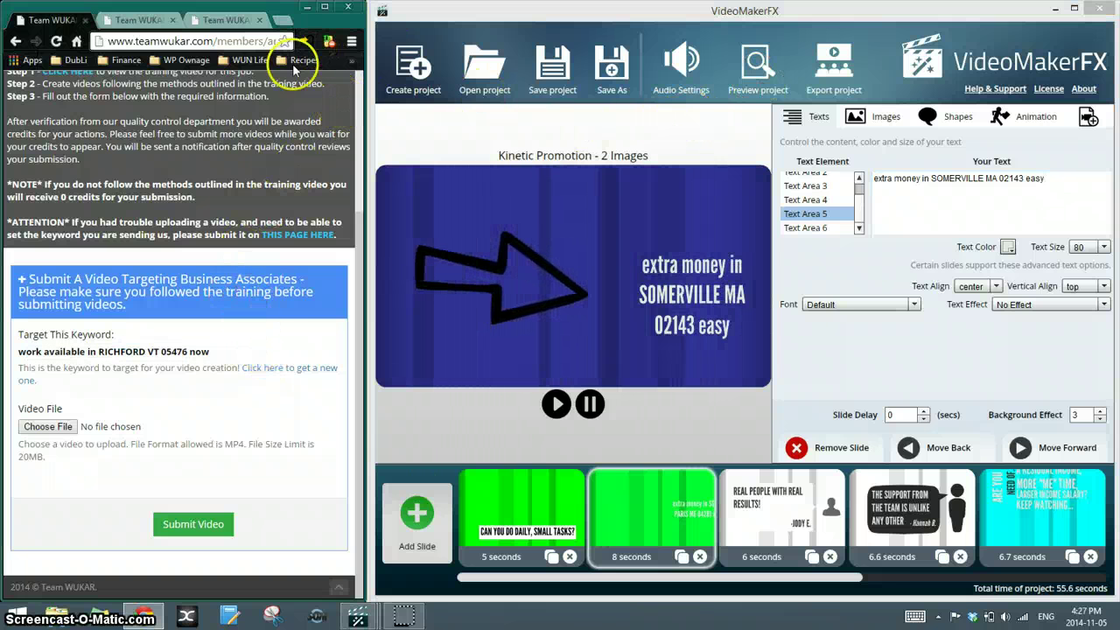
{"action": "left_click", "coordinate": [564, 499]}
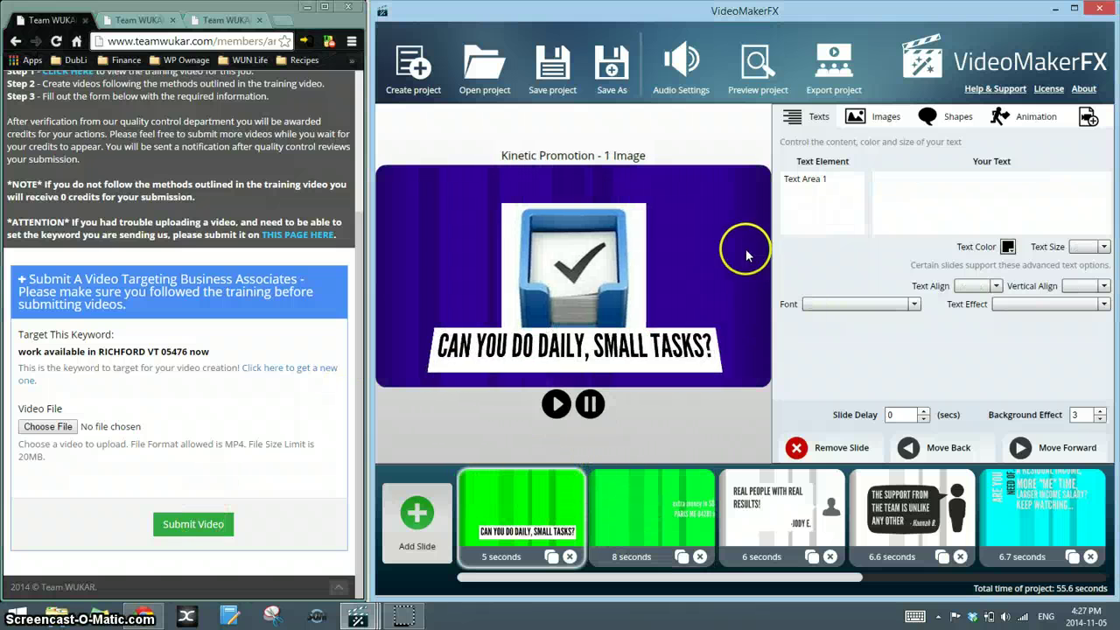
{"action": "left_click", "coordinate": [883, 116]}
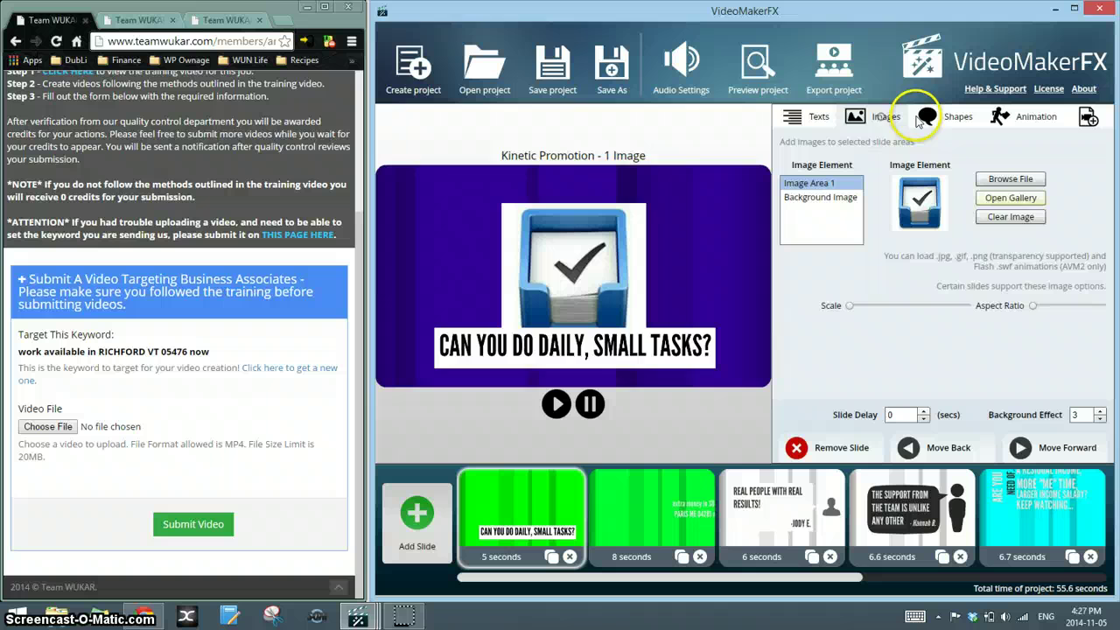
{"action": "left_click", "coordinate": [1010, 179]}
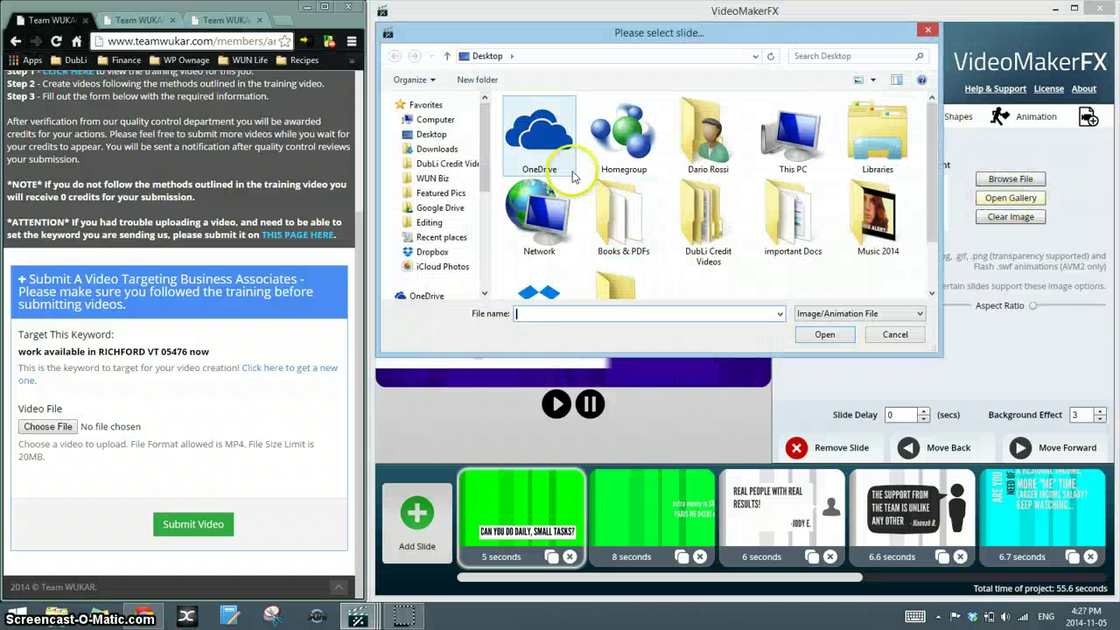
{"action": "double_click", "coordinate": [702, 230]}
{"action": "double_click", "coordinate": [709, 132]}
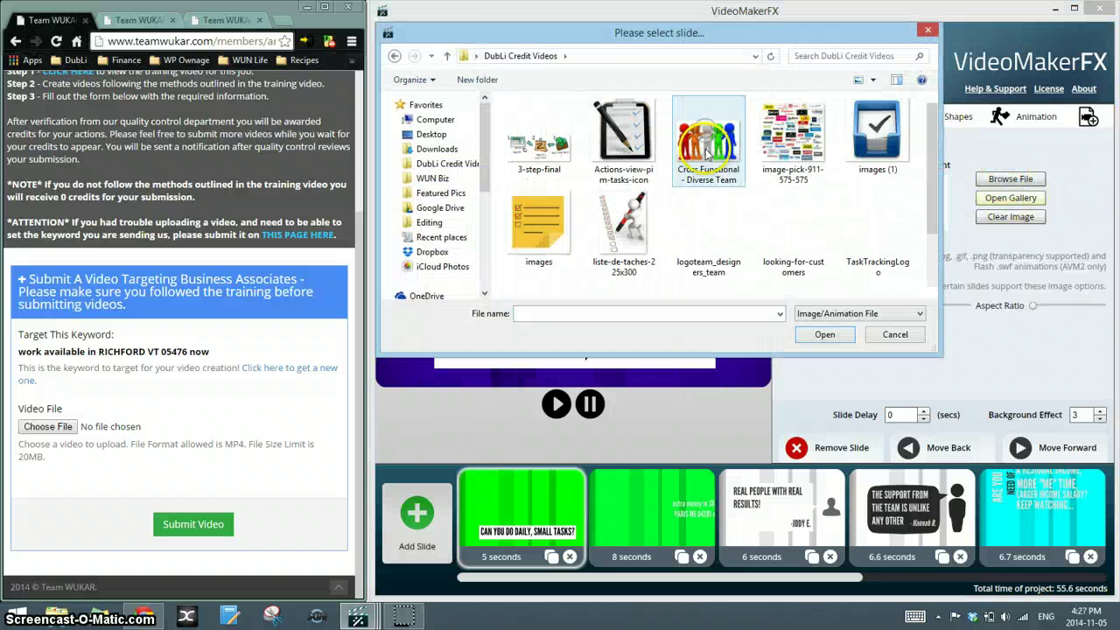
{"action": "left_click", "coordinate": [637, 186]}
{"action": "double_click", "coordinate": [539, 226]}
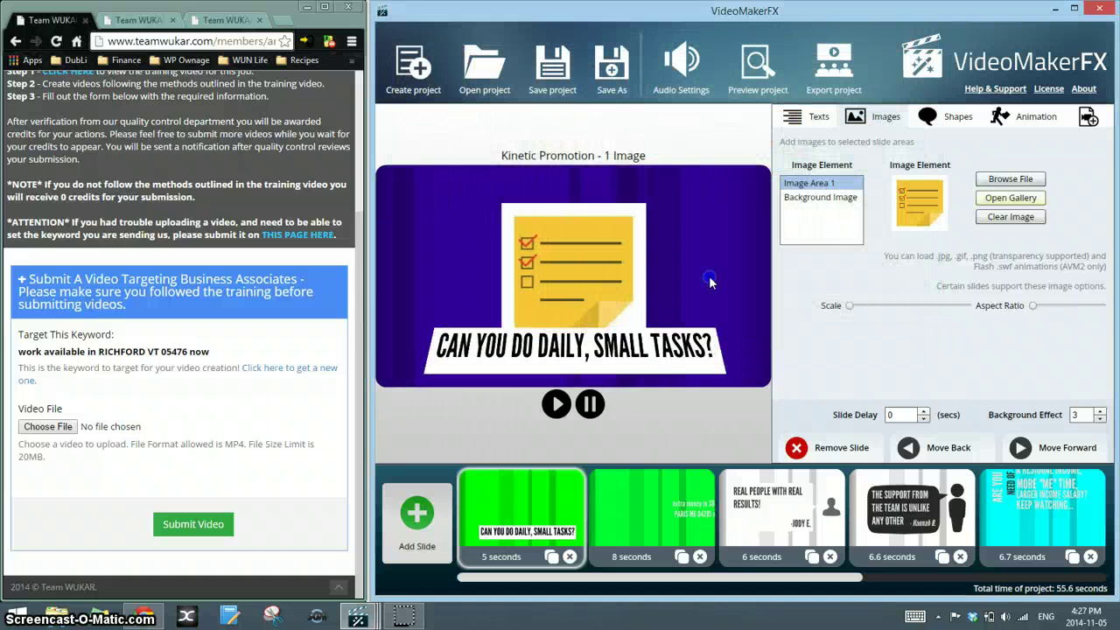
{"action": "left_click", "coordinate": [649, 512]}
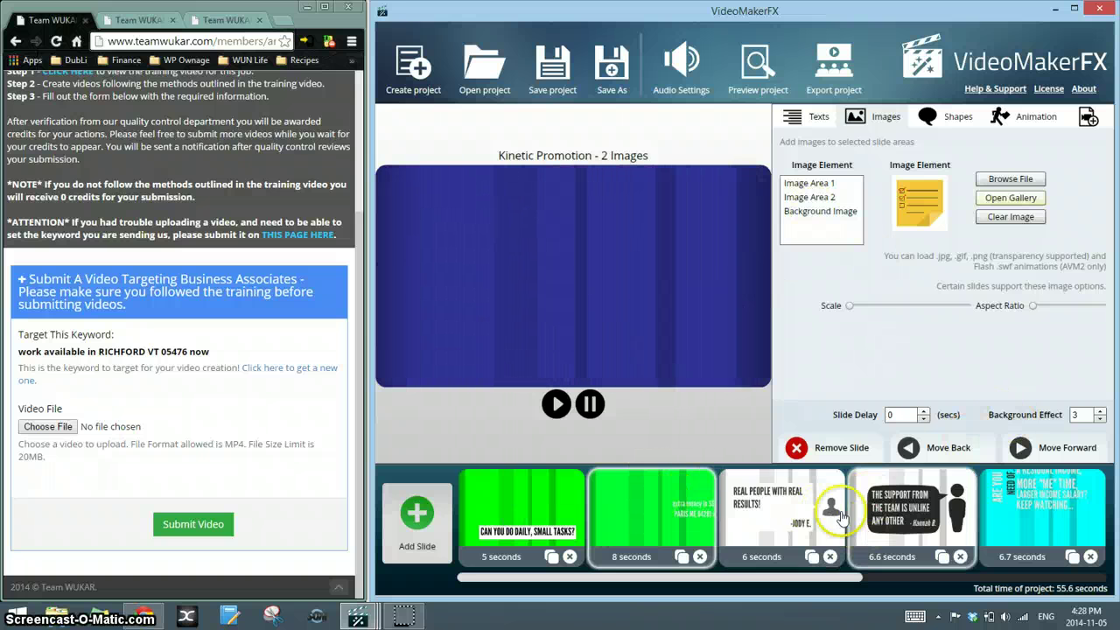
{"action": "left_click", "coordinate": [778, 516]}
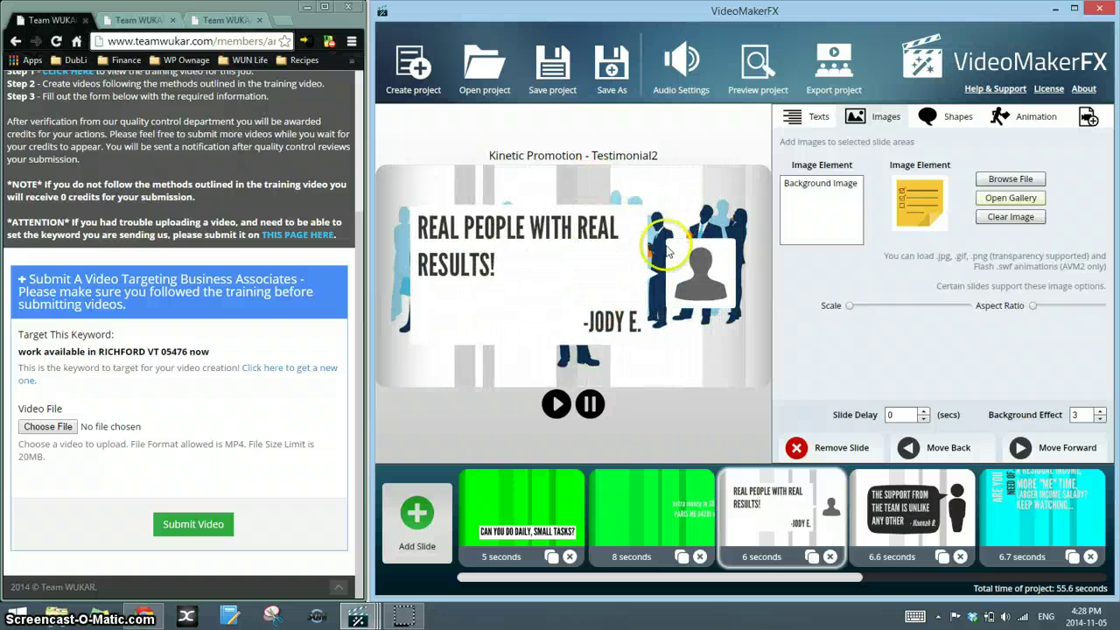
{"action": "left_click", "coordinate": [876, 508]}
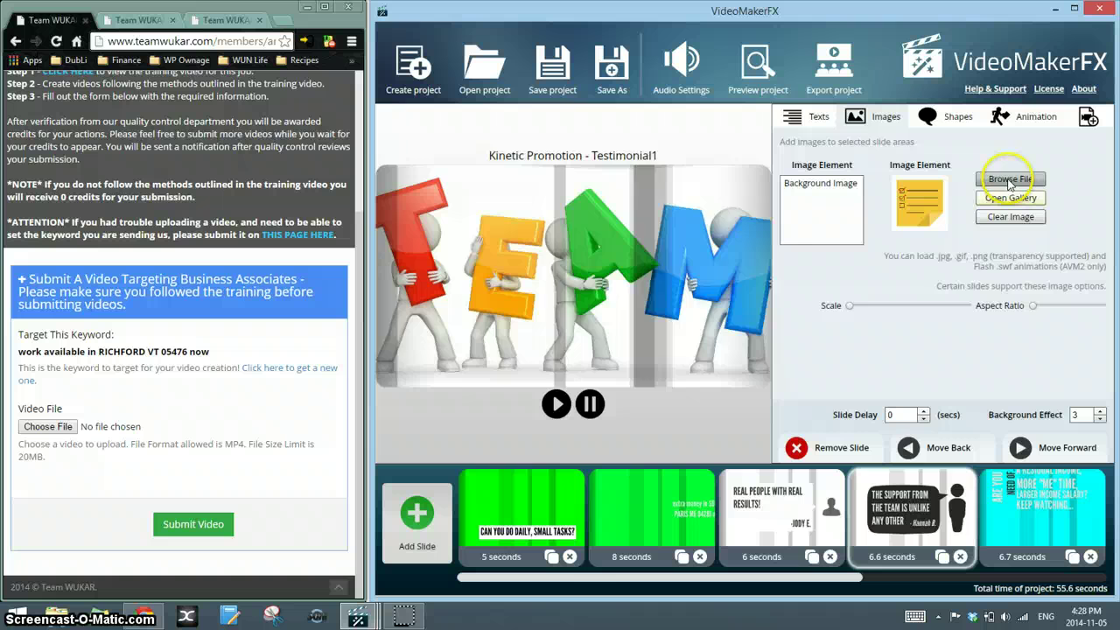
{"action": "left_click", "coordinate": [551, 538]}
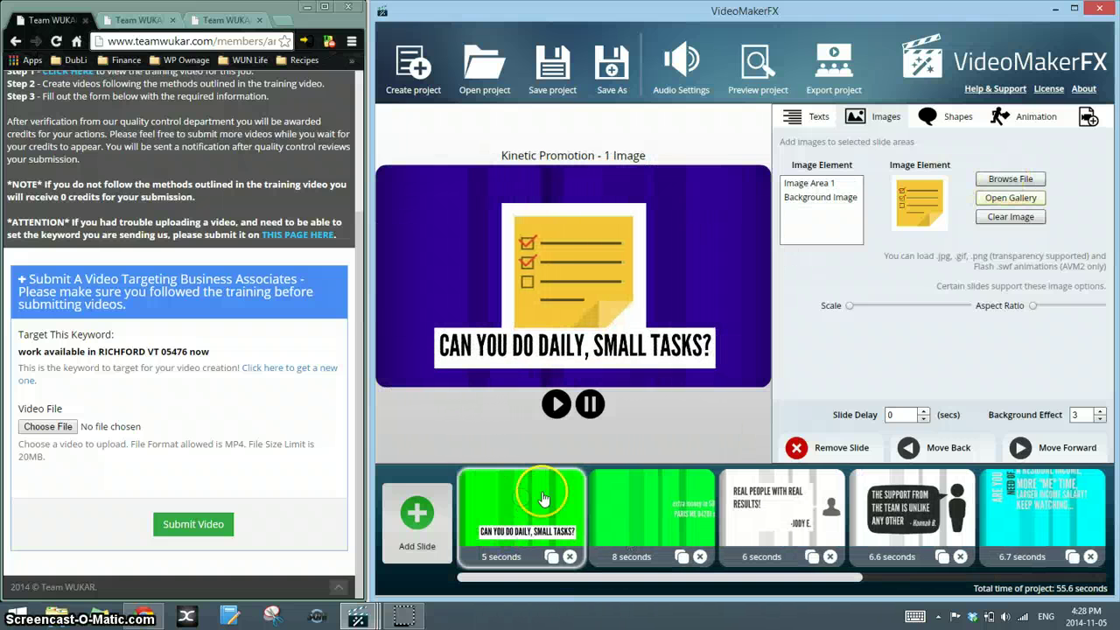
- Set the first slide's shape background colour to blue
{"action": "left_click", "coordinate": [1019, 120]}
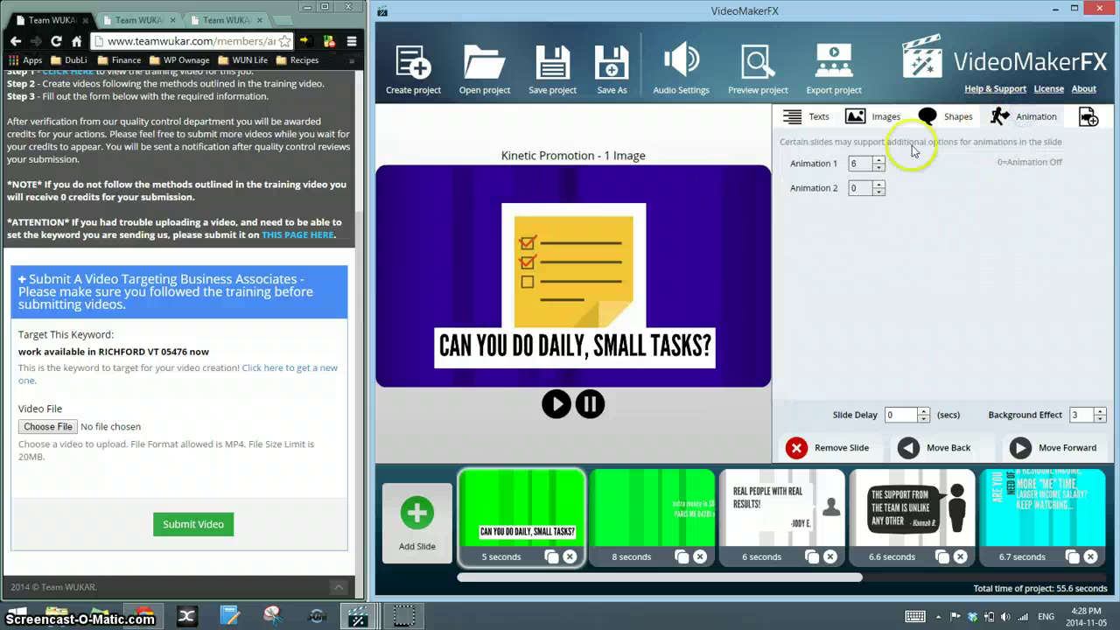
{"action": "left_click", "coordinate": [951, 121]}
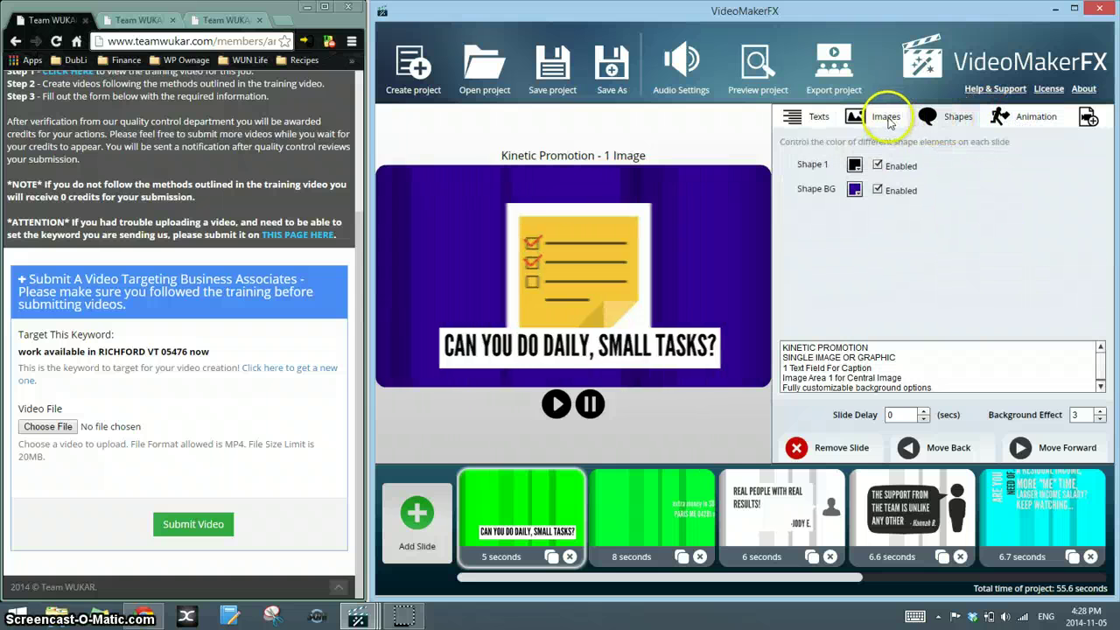
{"action": "left_click", "coordinate": [854, 190]}
- Check the middle slides' colours, then make the last slide's background pink
{"action": "left_click", "coordinate": [879, 257]}
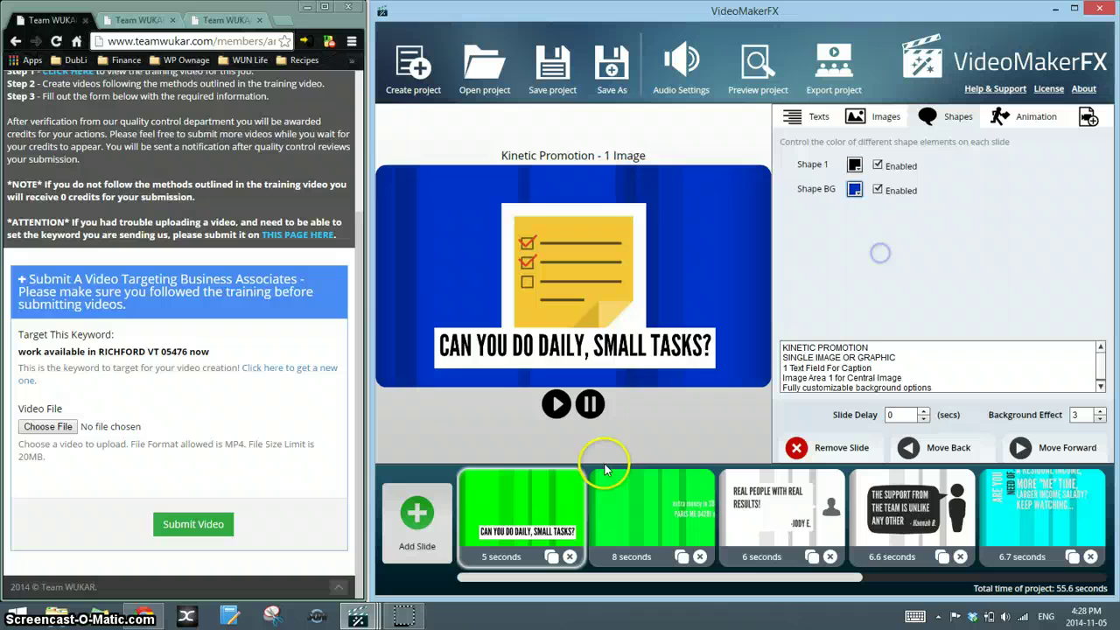
{"action": "left_click", "coordinate": [644, 492]}
{"action": "left_click", "coordinate": [855, 165]}
{"action": "left_click", "coordinate": [861, 203]}
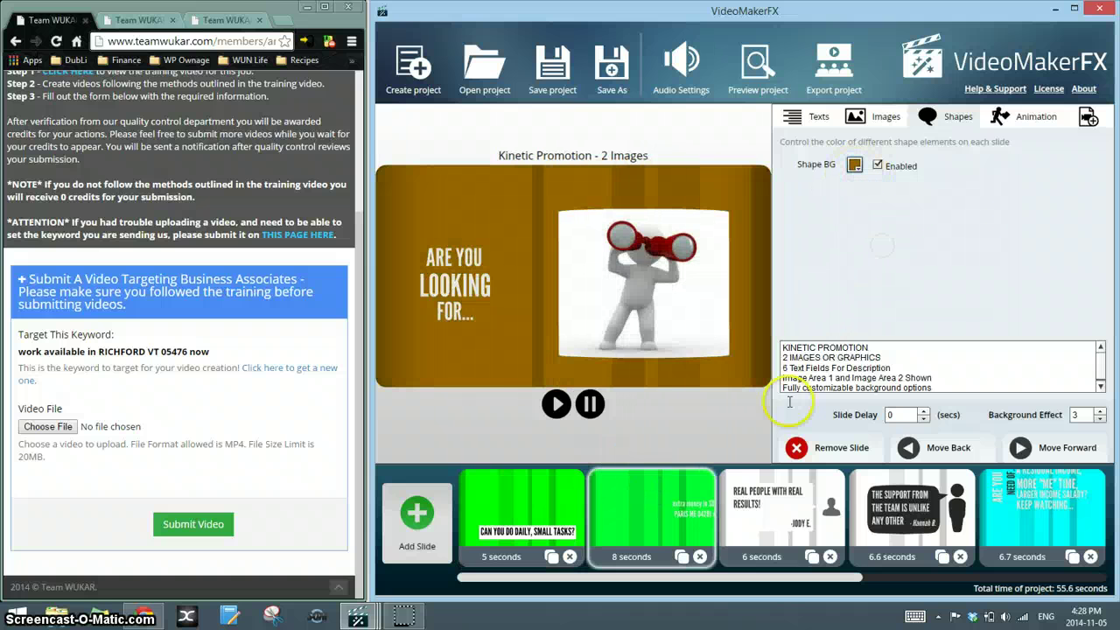
{"action": "left_click", "coordinate": [781, 516]}
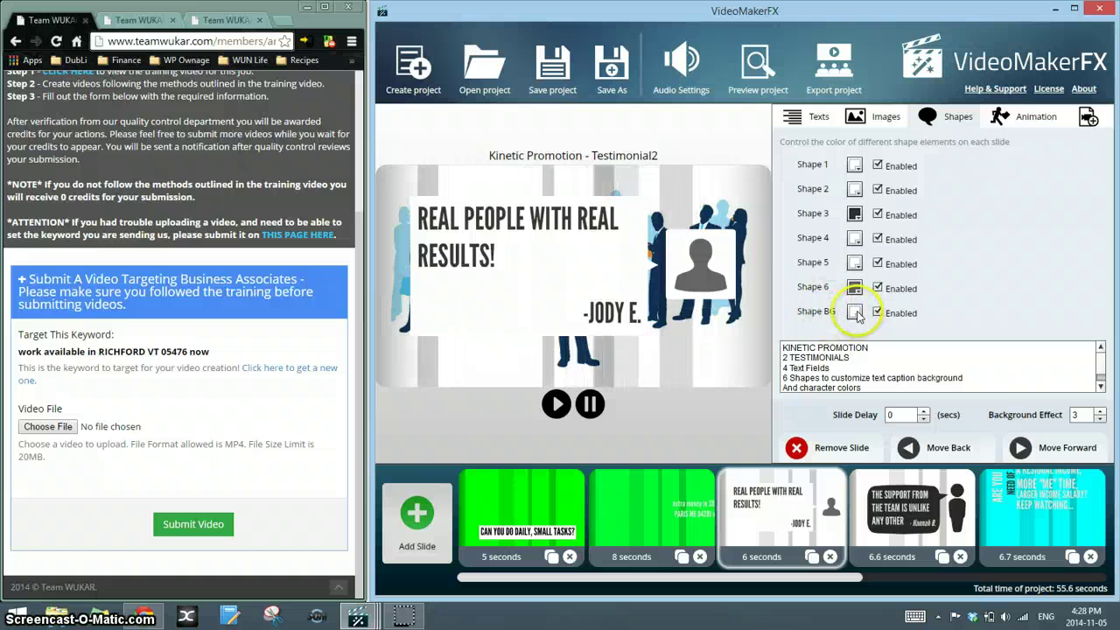
{"action": "left_click", "coordinate": [854, 312]}
{"action": "left_click", "coordinate": [861, 368]}
{"action": "left_click", "coordinate": [1006, 516]}
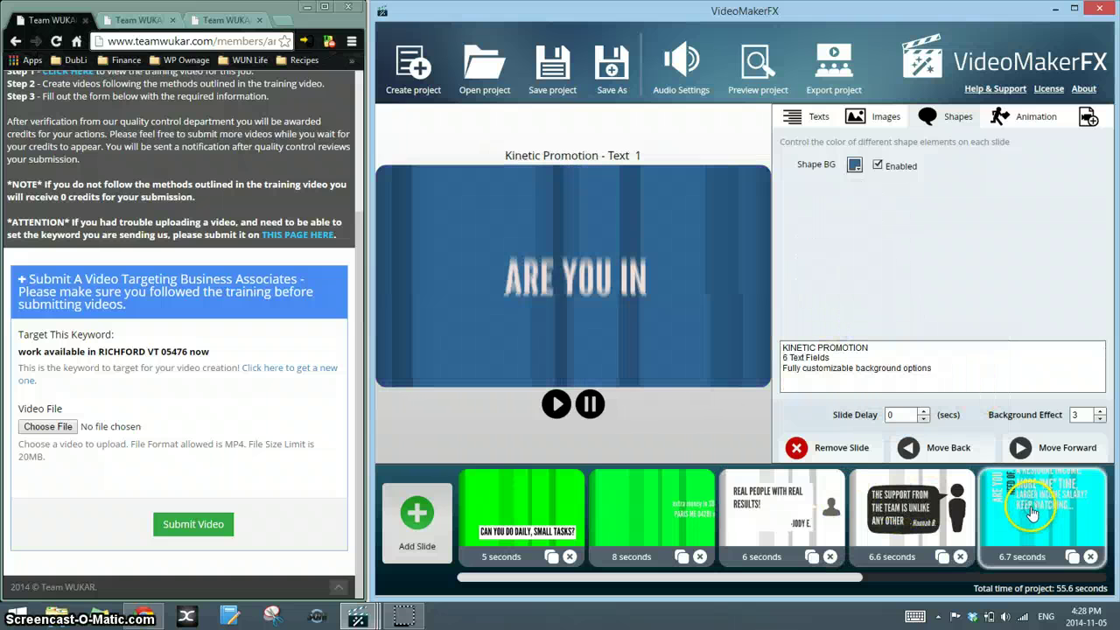
{"action": "left_click", "coordinate": [854, 164]}
{"action": "left_click", "coordinate": [941, 278]}
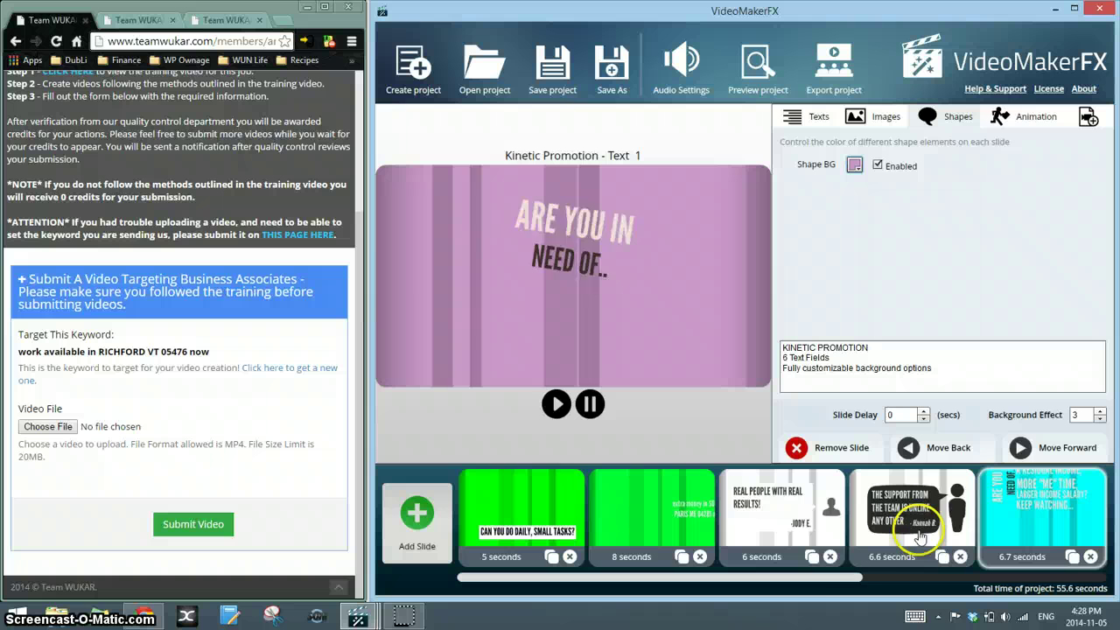
{"action": "left_click", "coordinate": [855, 164]}
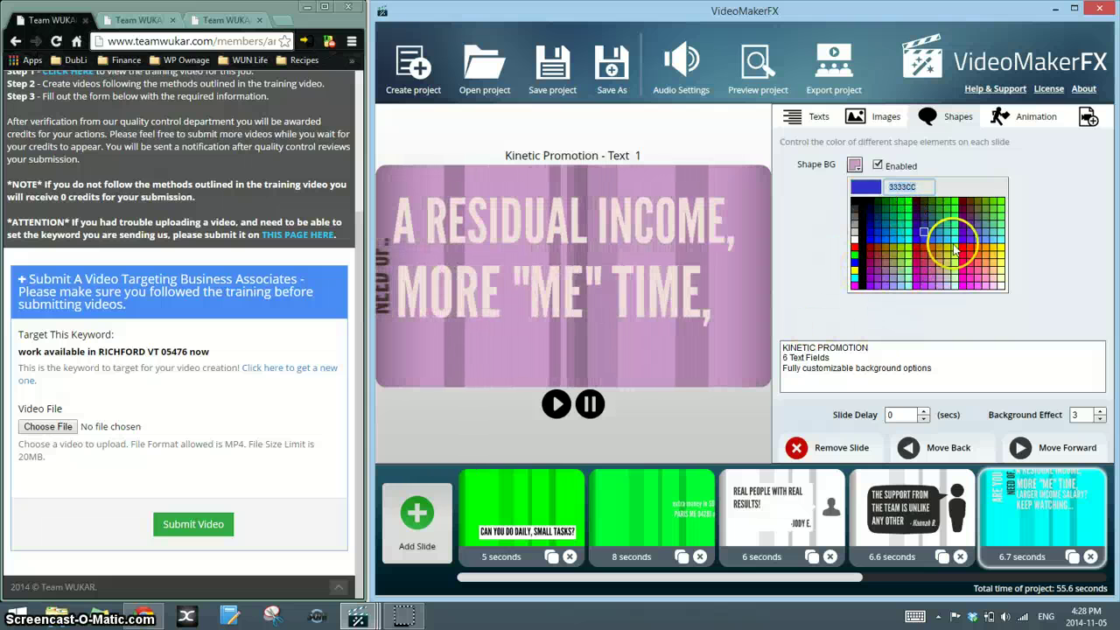
{"action": "left_click", "coordinate": [774, 249]}
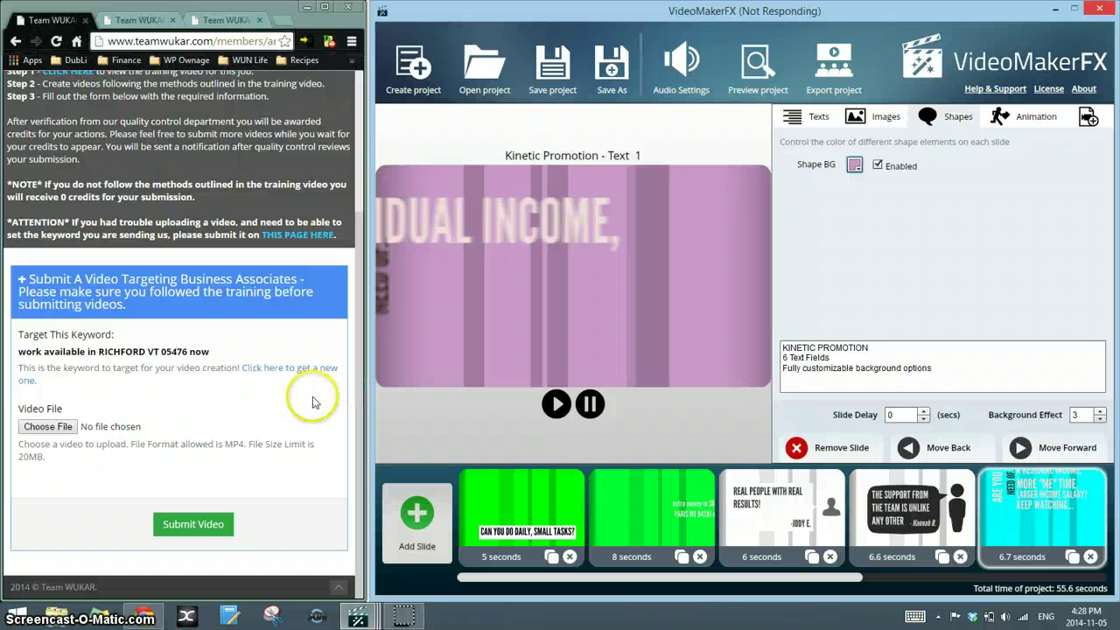
- Switch to the other VideoMakerFX window and select the TO GET MORE INFO slide
{"action": "left_click", "coordinate": [359, 617]}
{"action": "left_click", "coordinate": [392, 534]}
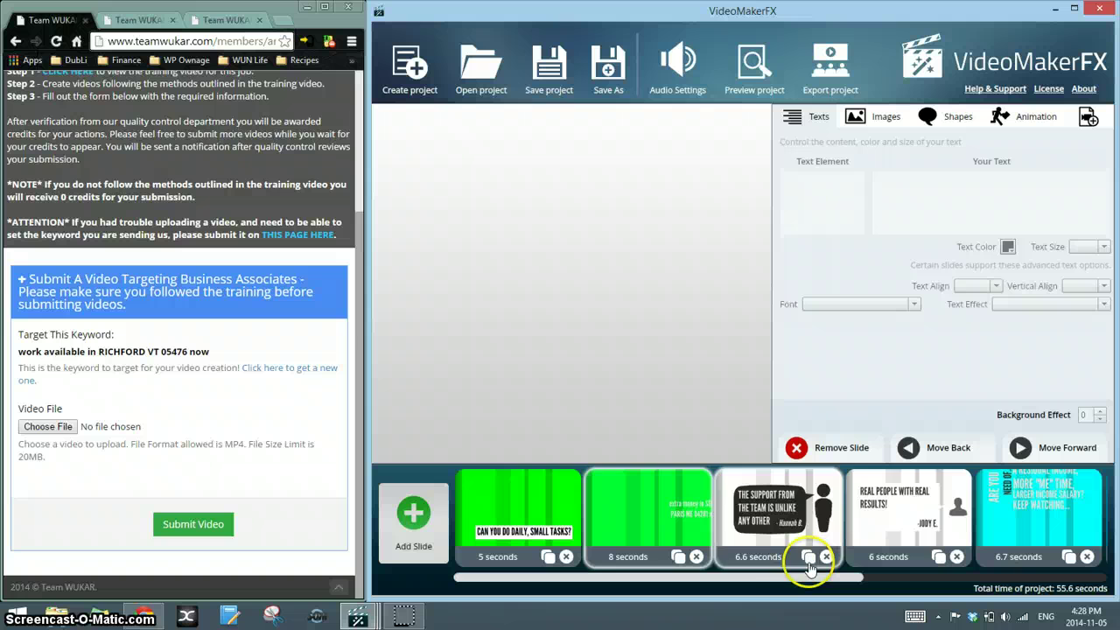
{"action": "left_click_drag", "start_coordinate": [804, 579], "coordinate": [1059, 558]}
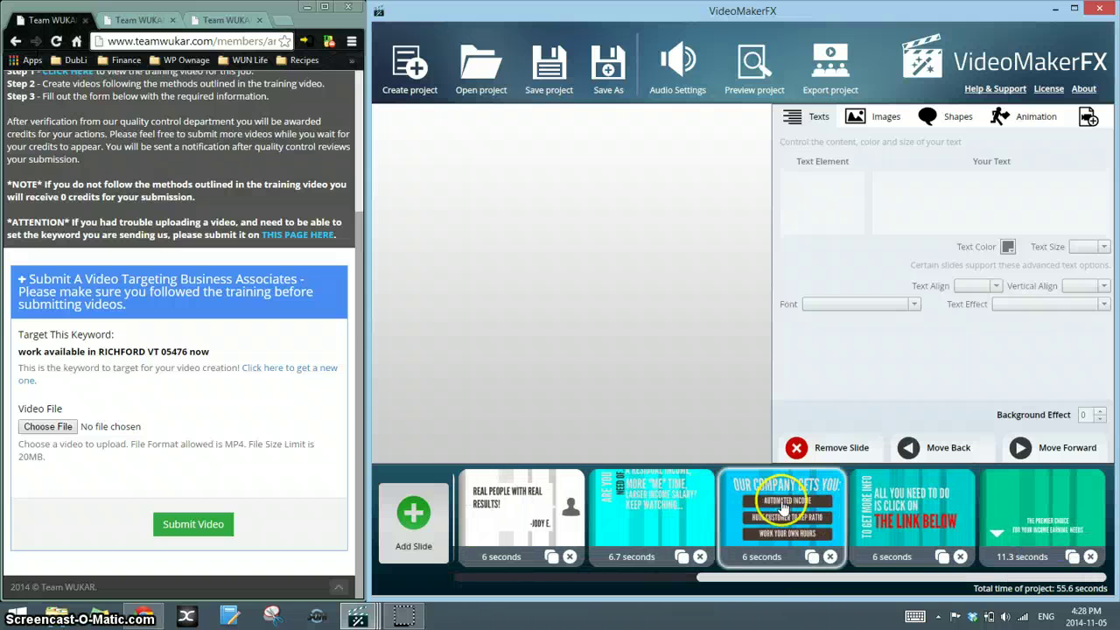
{"action": "left_click", "coordinate": [910, 516]}
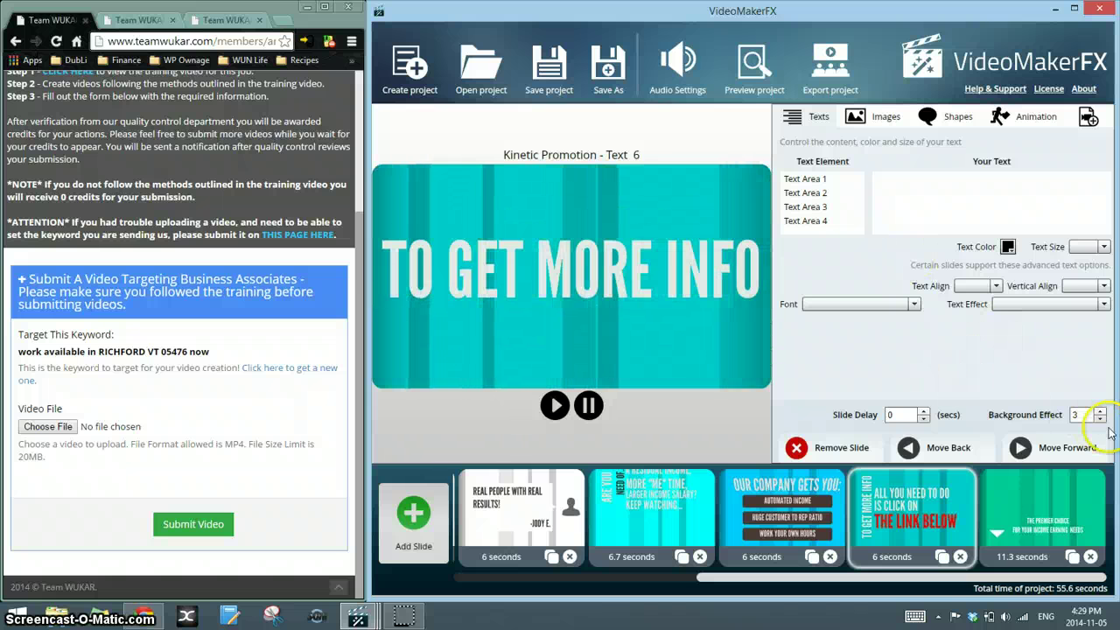
{"action": "left_click_drag", "start_coordinate": [936, 578], "coordinate": [590, 562]}
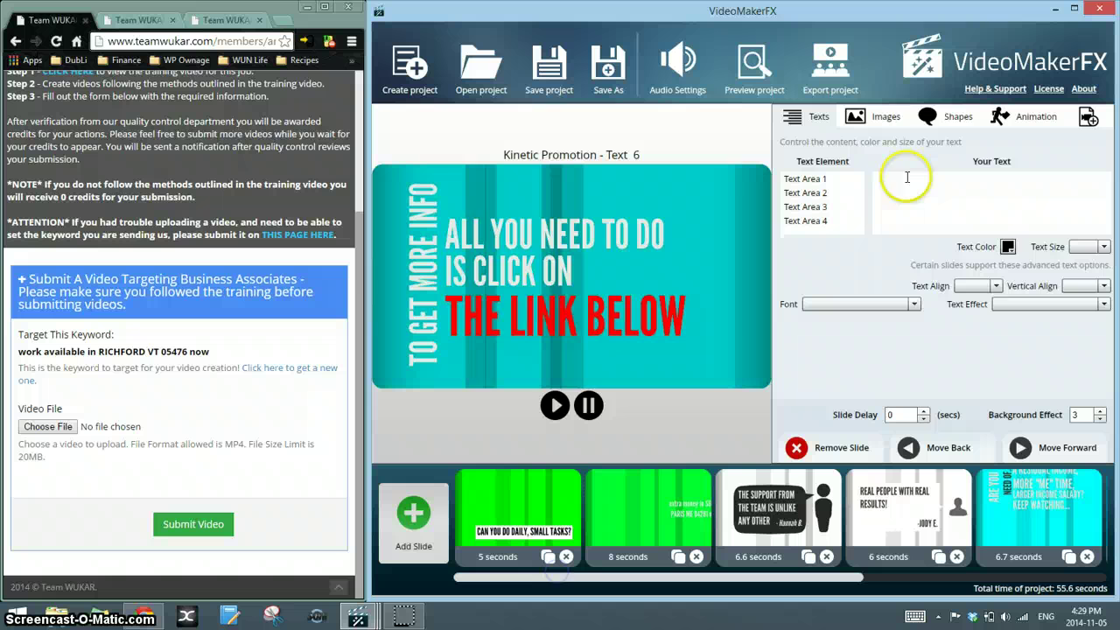
{"action": "left_click", "coordinate": [936, 116]}
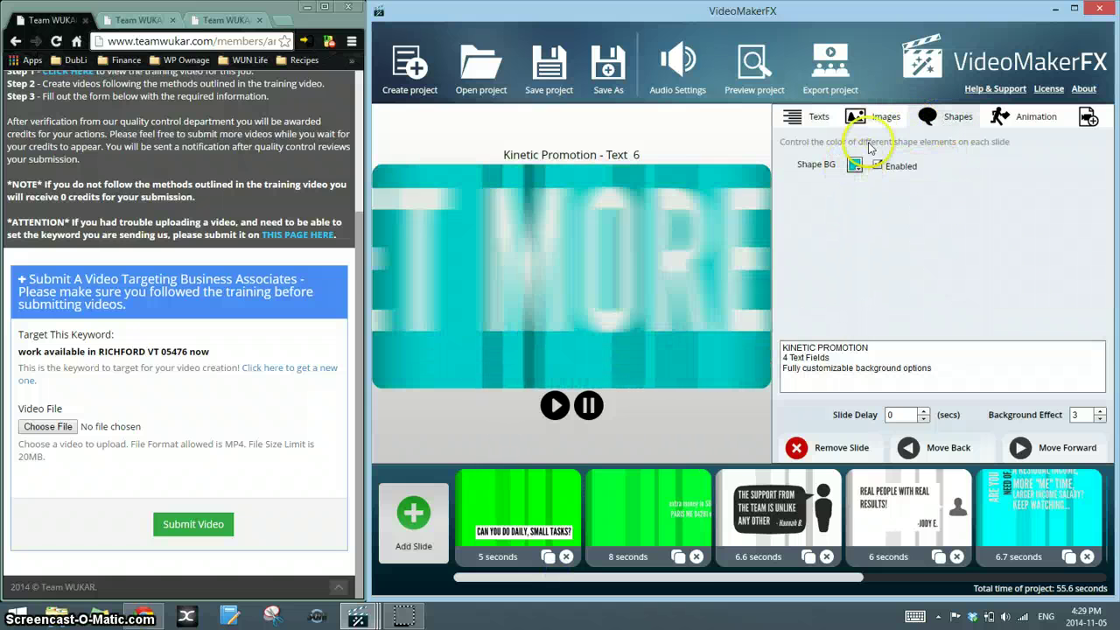
{"action": "left_click", "coordinate": [884, 116]}
{"action": "left_click", "coordinate": [815, 116]}
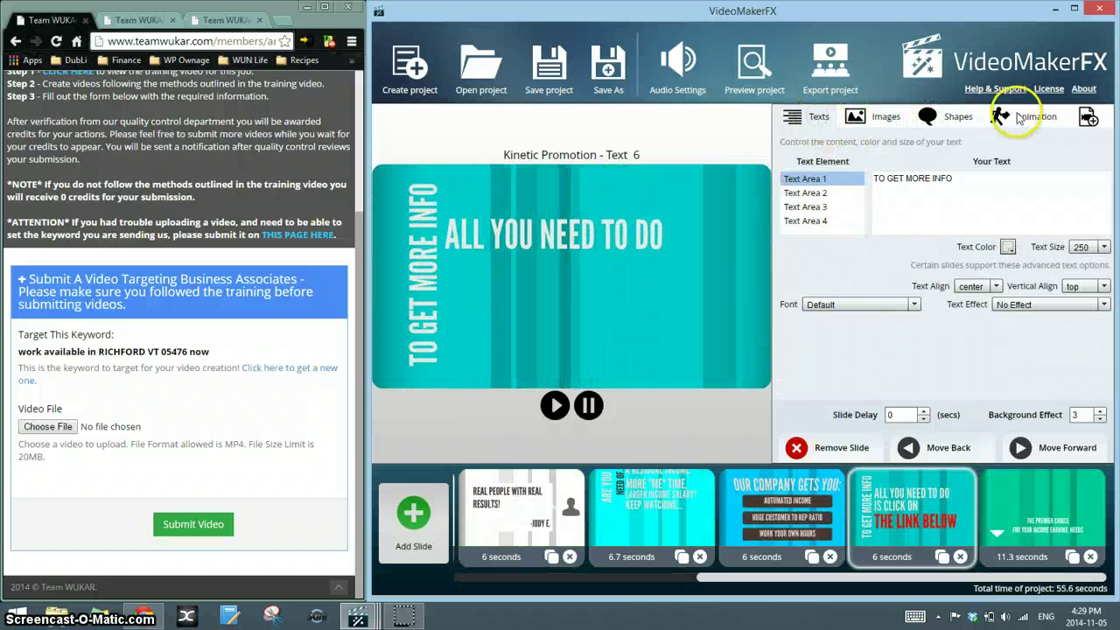
- Cycle through text animations on the 'click on the link below' slide, settling on animation 8
{"action": "left_click", "coordinate": [1019, 118]}
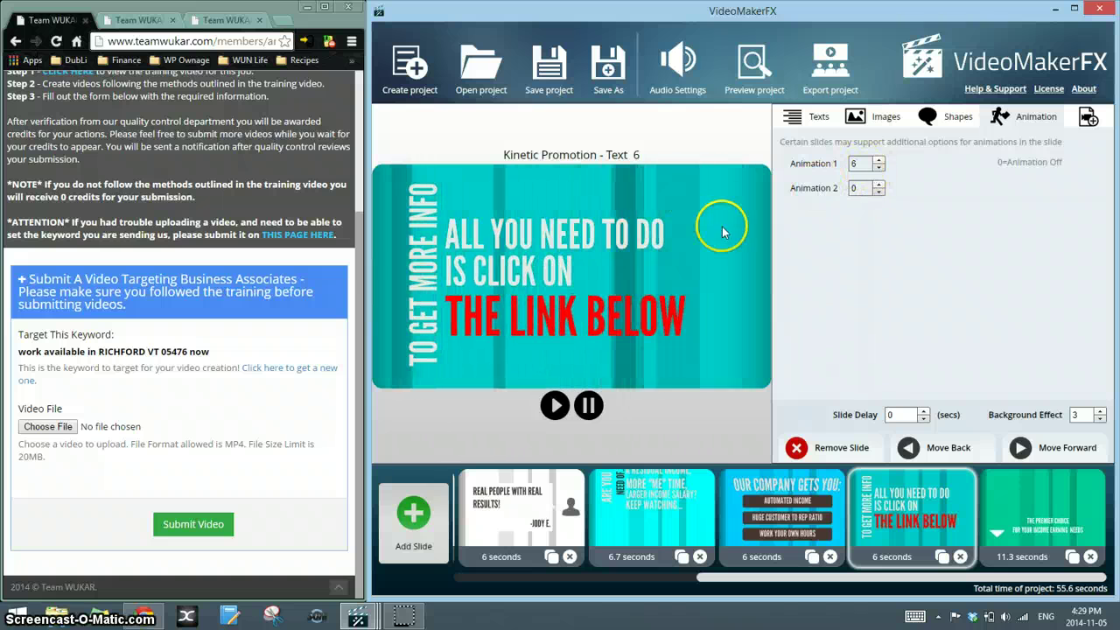
{"action": "left_click", "coordinate": [879, 166]}
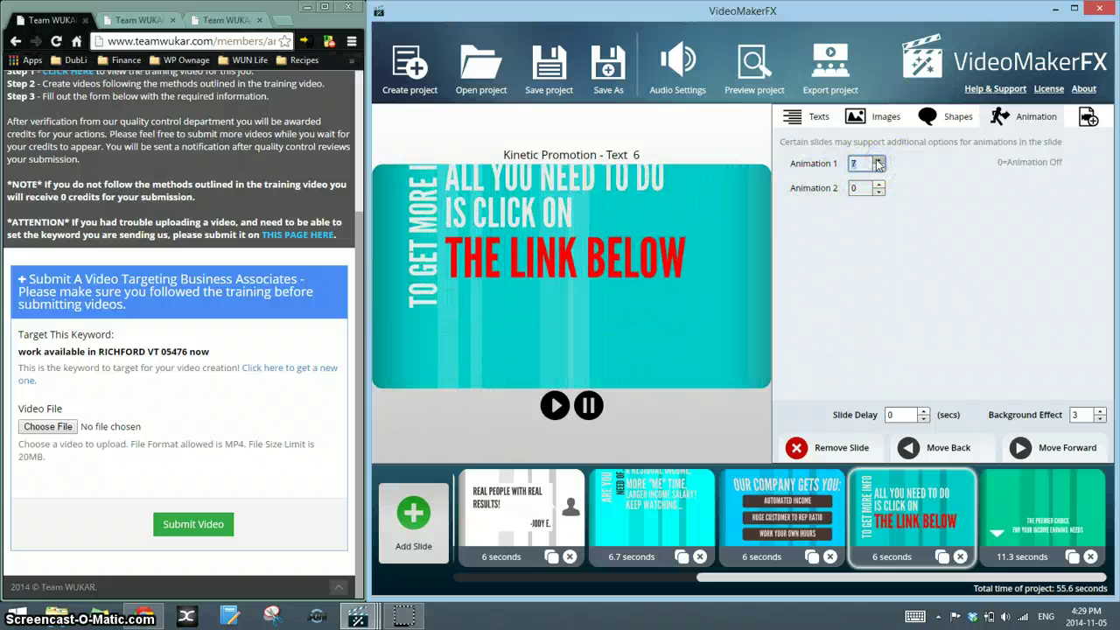
{"action": "left_click", "coordinate": [879, 162]}
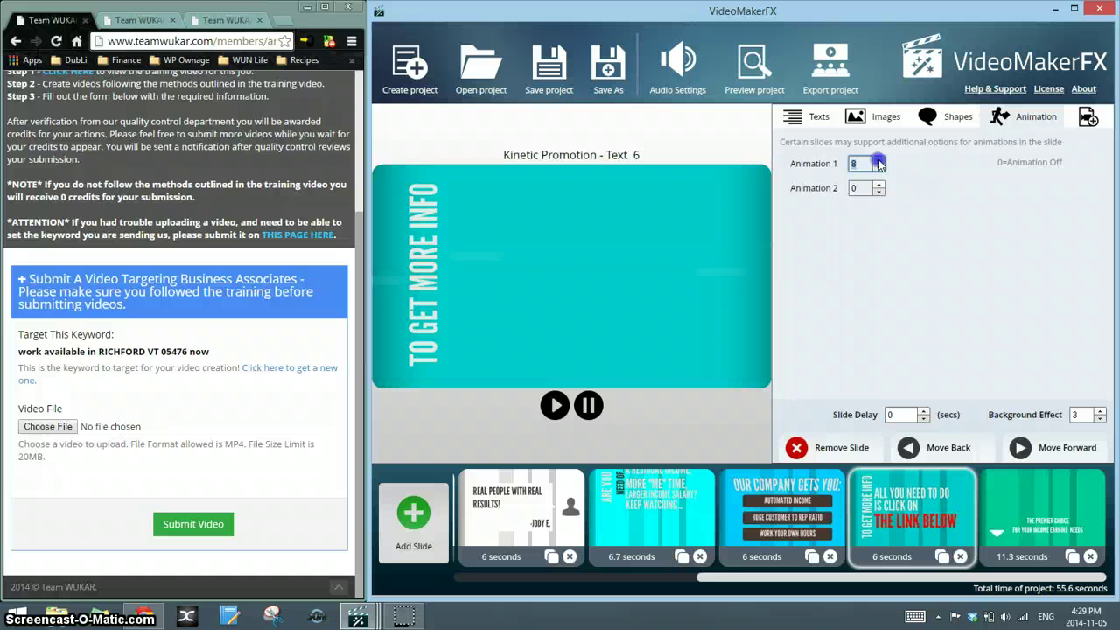
{"action": "left_click", "coordinate": [879, 163]}
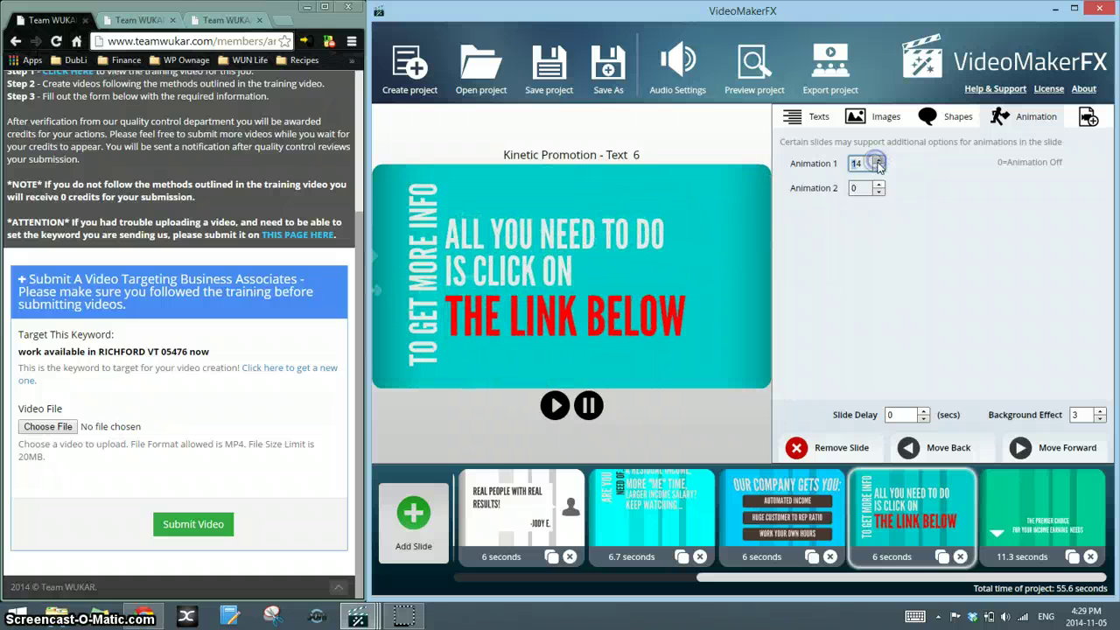
{"action": "left_click", "coordinate": [879, 163]}
{"action": "left_click", "coordinate": [879, 163]}
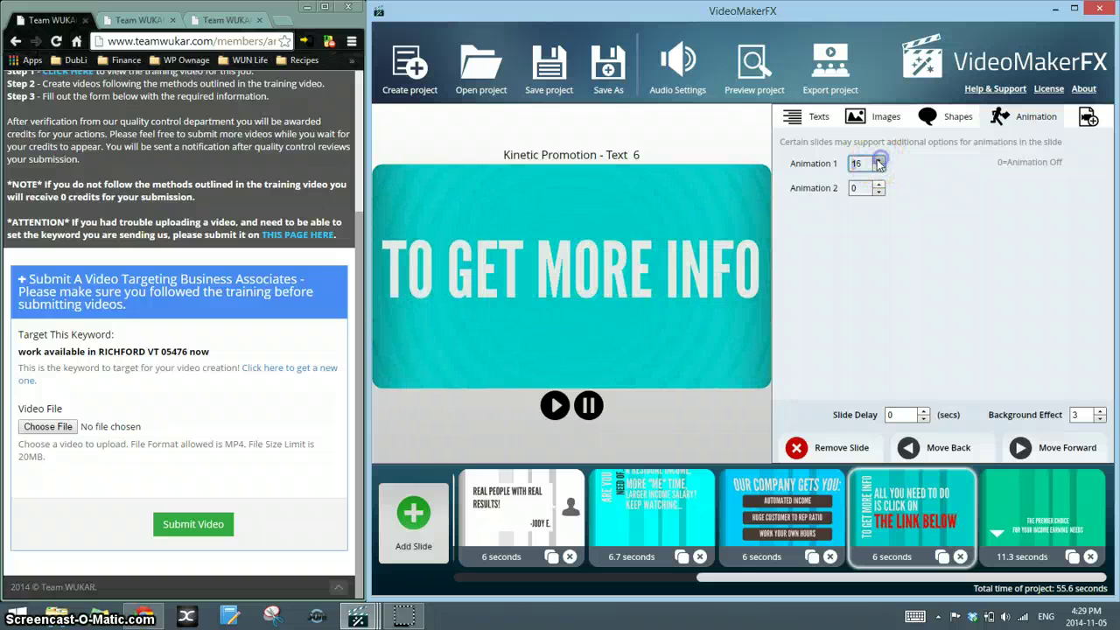
{"action": "left_click", "coordinate": [879, 162]}
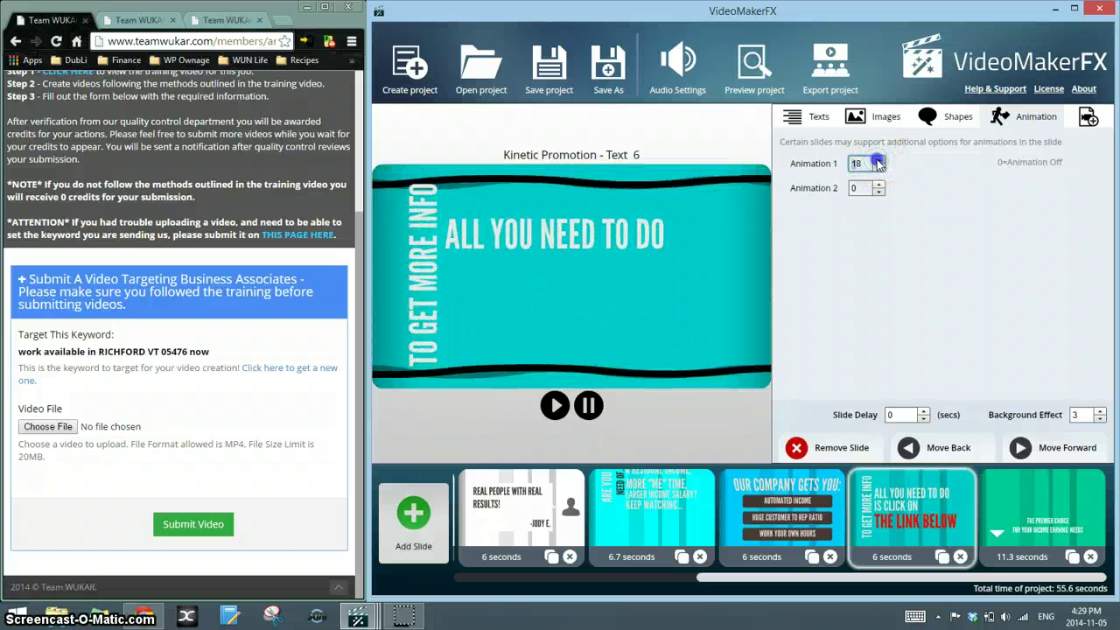
{"action": "left_click", "coordinate": [879, 163]}
{"action": "left_click", "coordinate": [879, 162]}
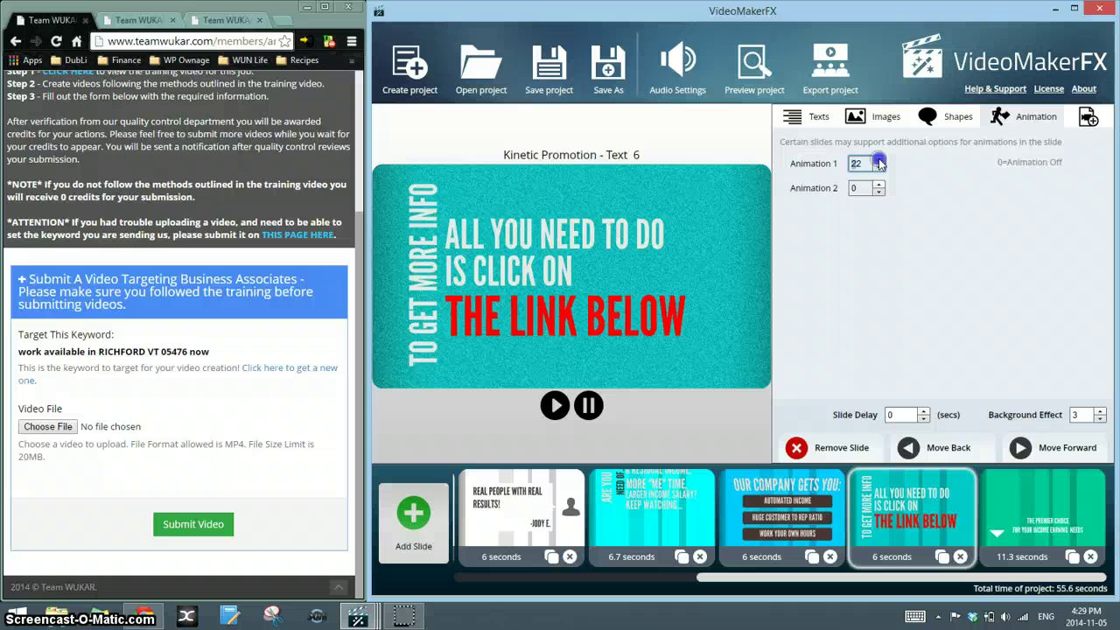
{"action": "left_click", "coordinate": [879, 167]}
{"action": "left_click", "coordinate": [879, 167]}
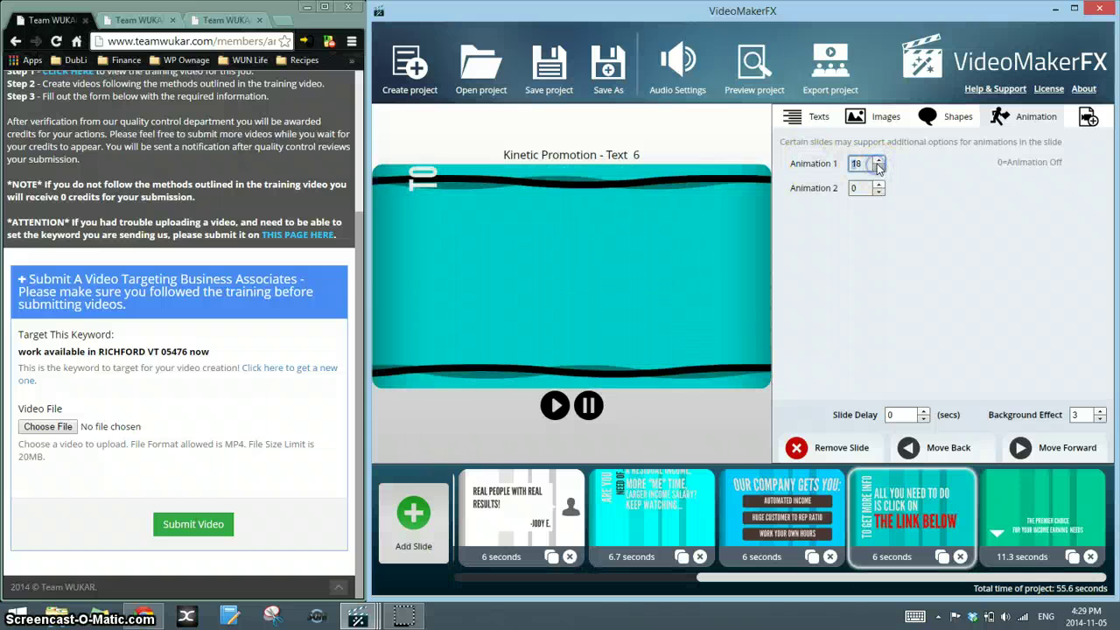
{"action": "left_click", "coordinate": [879, 167]}
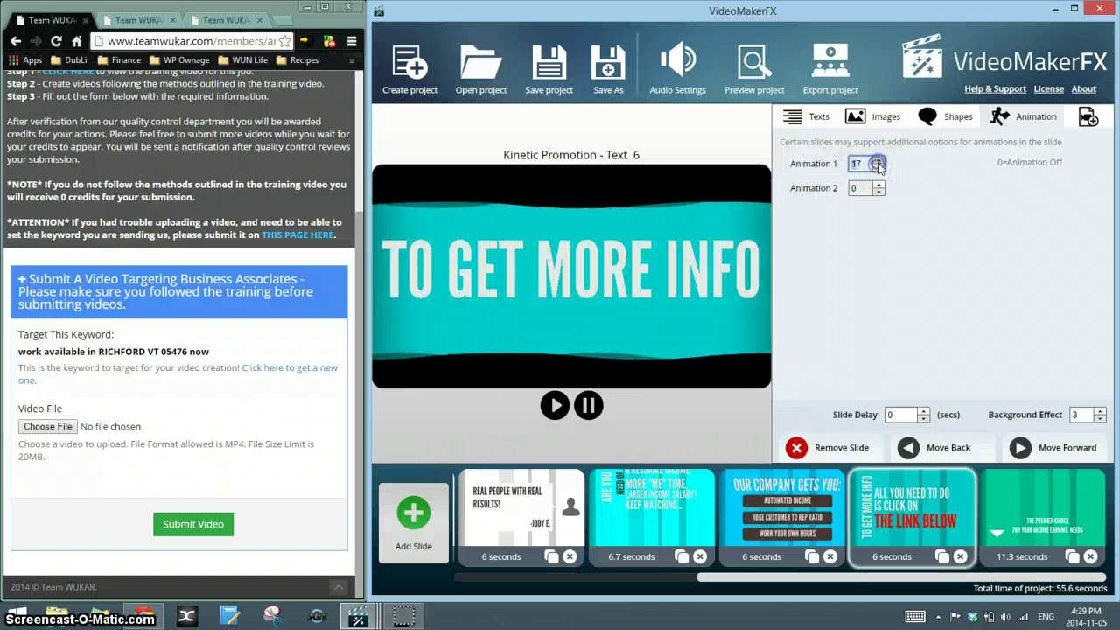
{"action": "left_click", "coordinate": [879, 167]}
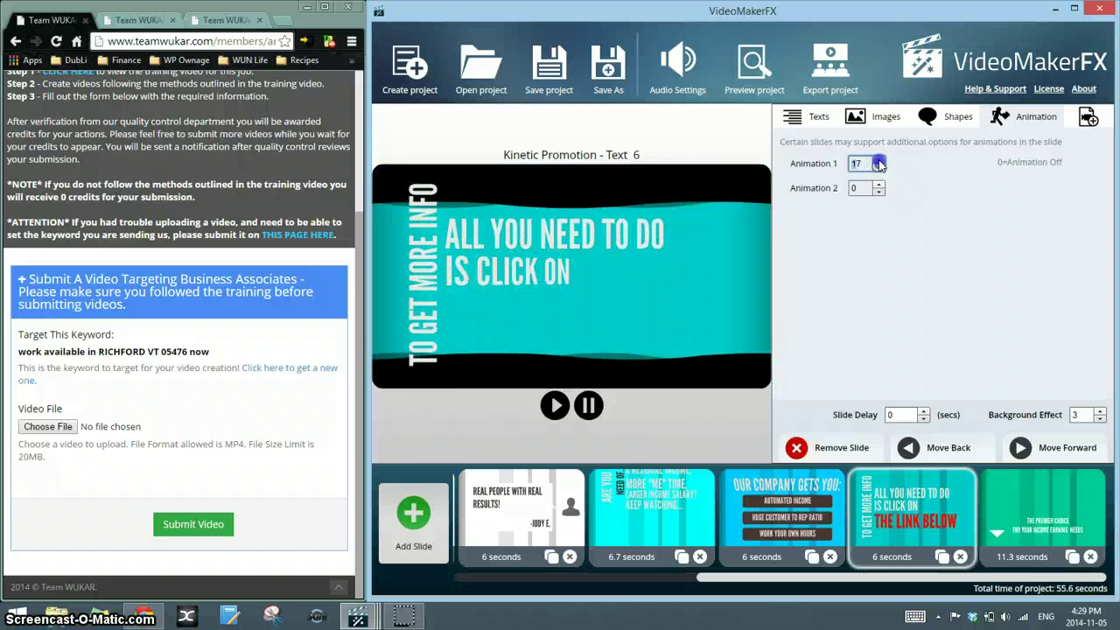
{"action": "left_click", "coordinate": [879, 167]}
{"action": "left_click", "coordinate": [879, 167]}
{"action": "left_click", "coordinate": [879, 168]}
{"action": "left_click", "coordinate": [879, 167]}
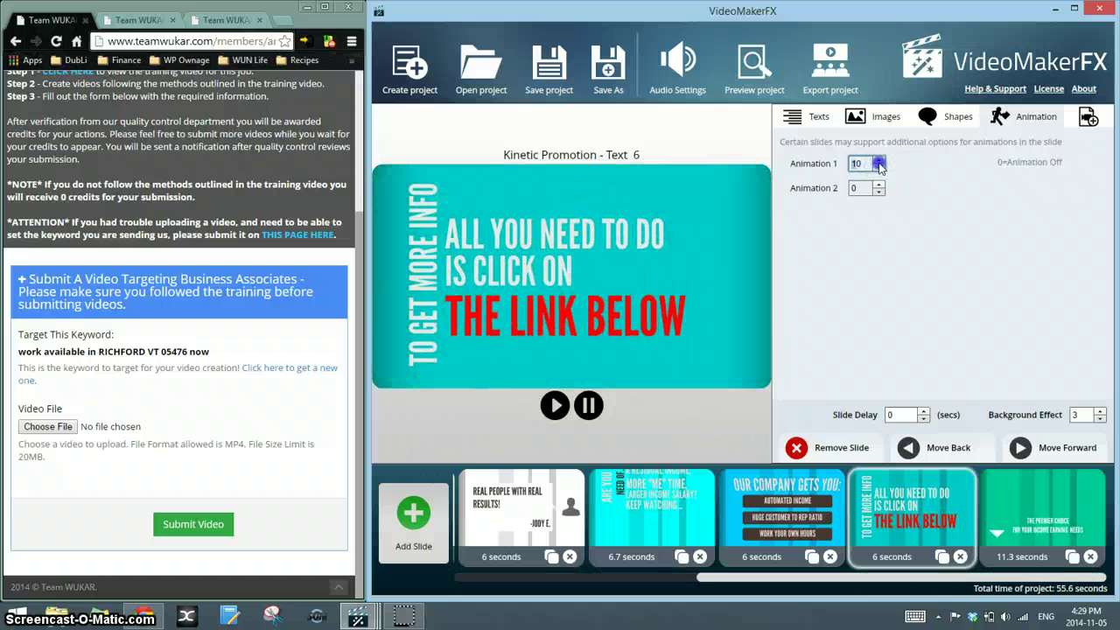
- Raise the slide's background effect to 15
{"action": "left_click", "coordinate": [1101, 412]}
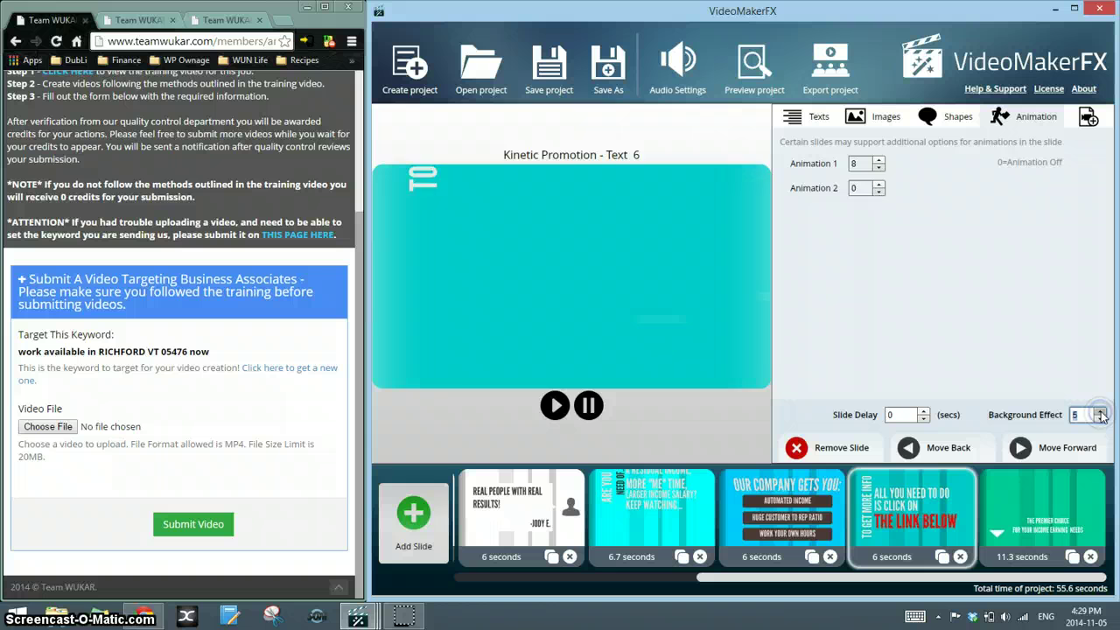
{"action": "left_click", "coordinate": [1100, 412]}
{"action": "left_click", "coordinate": [1100, 412]}
{"action": "left_click", "coordinate": [1101, 412]}
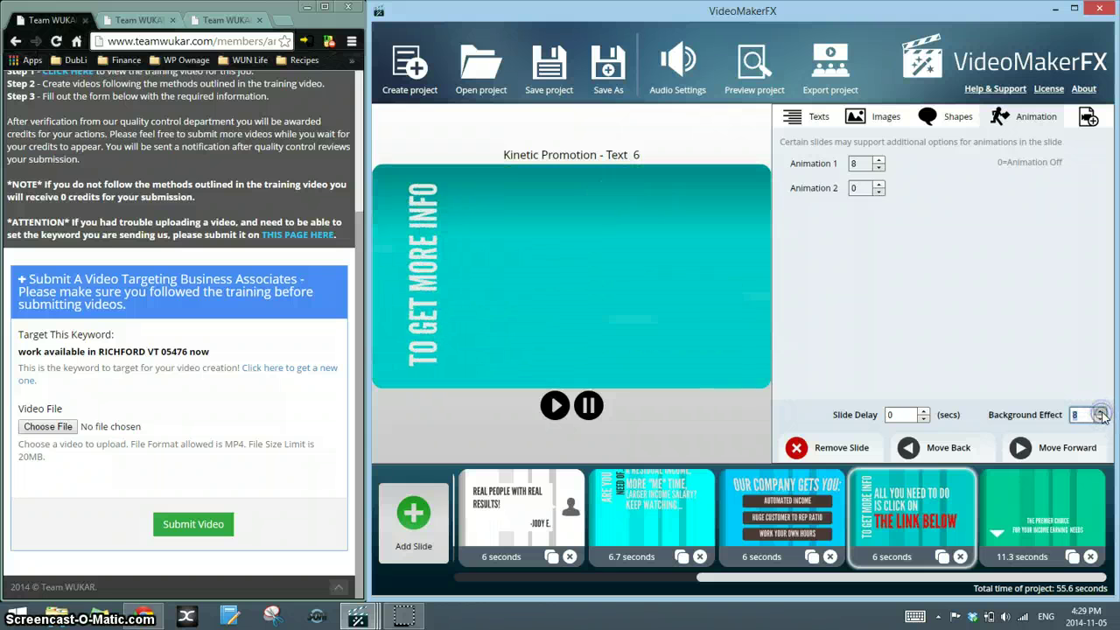
{"action": "left_click", "coordinate": [1100, 412]}
{"action": "left_click", "coordinate": [1101, 411]}
{"action": "left_click", "coordinate": [1100, 412]}
{"action": "left_click", "coordinate": [1101, 412]}
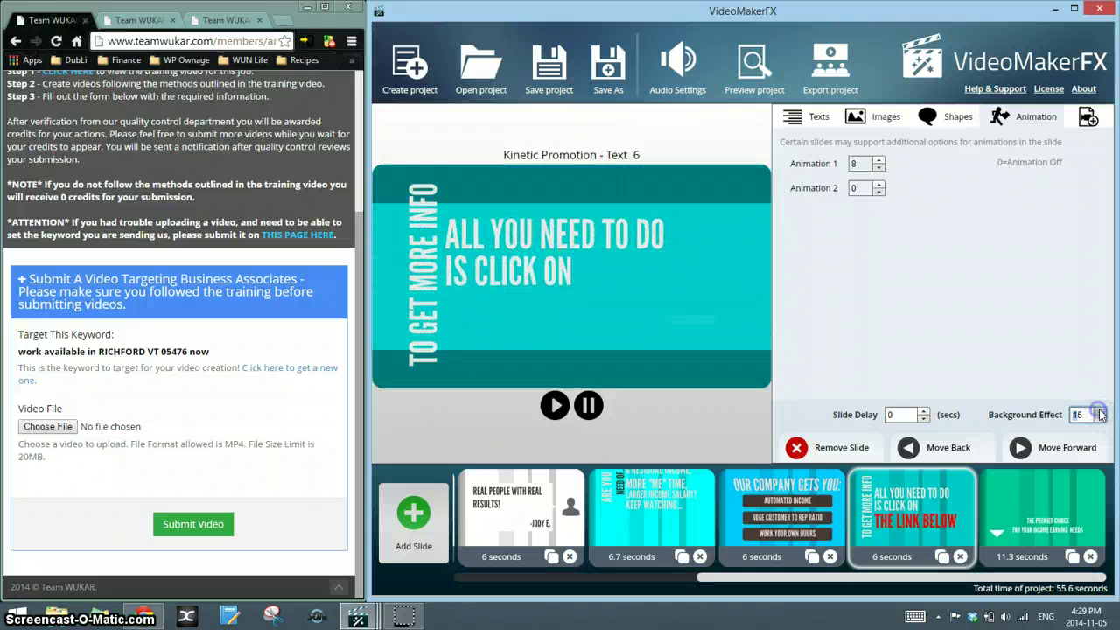
{"action": "left_click_drag", "start_coordinate": [862, 577], "coordinate": [661, 569]}
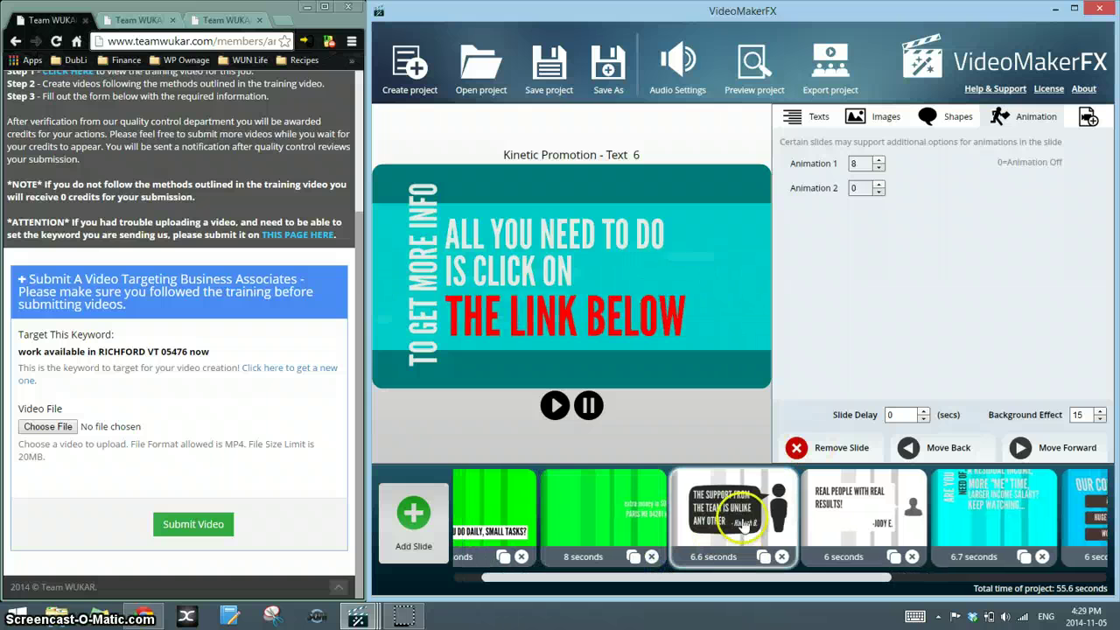
- Move 'Real people with real results' one place earlier, then select the first slide
{"action": "left_click", "coordinate": [740, 516]}
{"action": "left_click", "coordinate": [837, 493]}
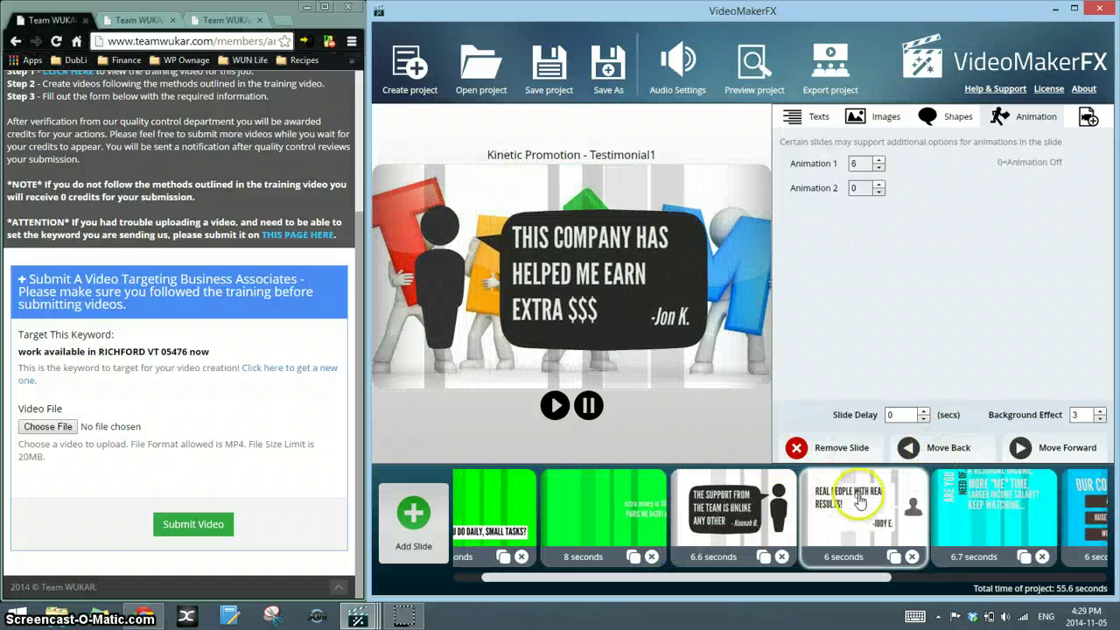
{"action": "left_click", "coordinate": [944, 447]}
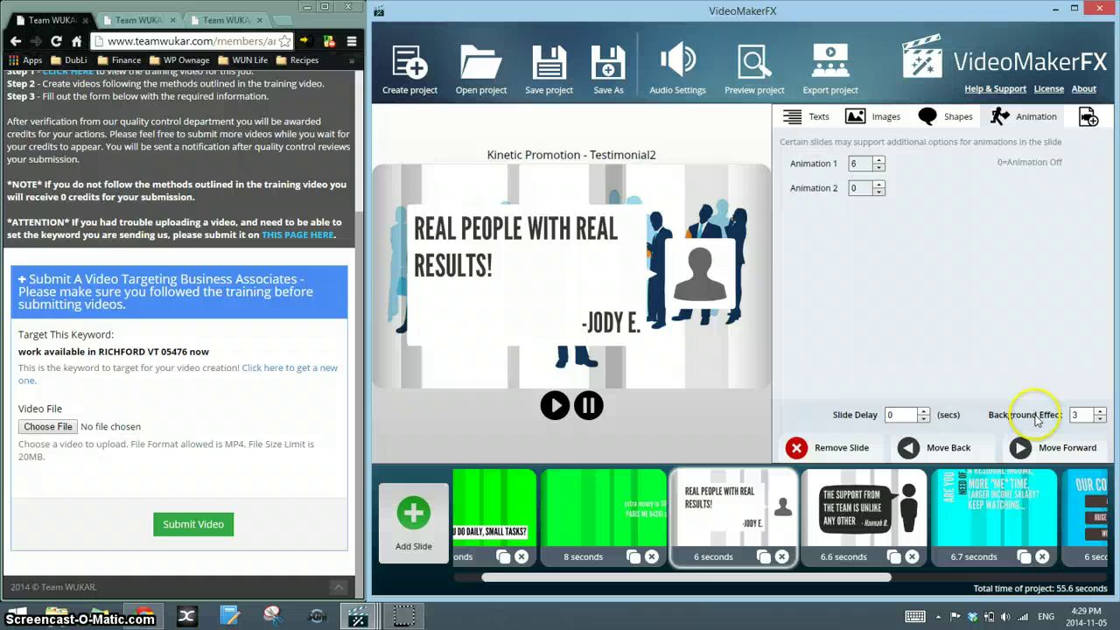
{"action": "left_click_drag", "start_coordinate": [679, 579], "coordinate": [641, 577]}
{"action": "left_click", "coordinate": [516, 511]}
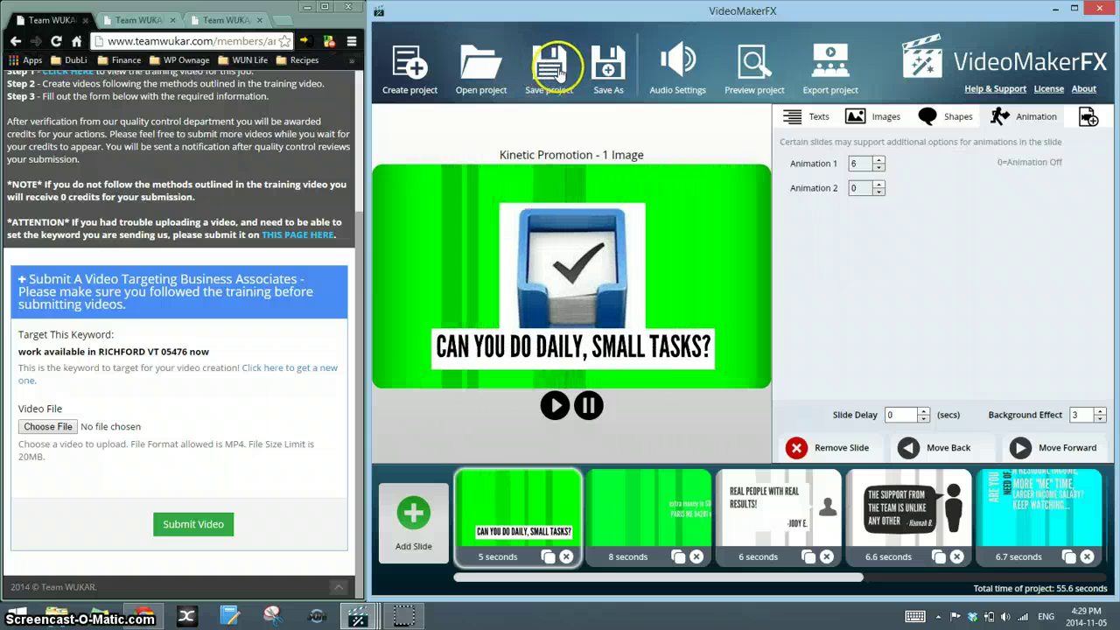
- Apply Kid Memories.mp3 as background music and preview the whole project
{"action": "left_click", "coordinate": [678, 72]}
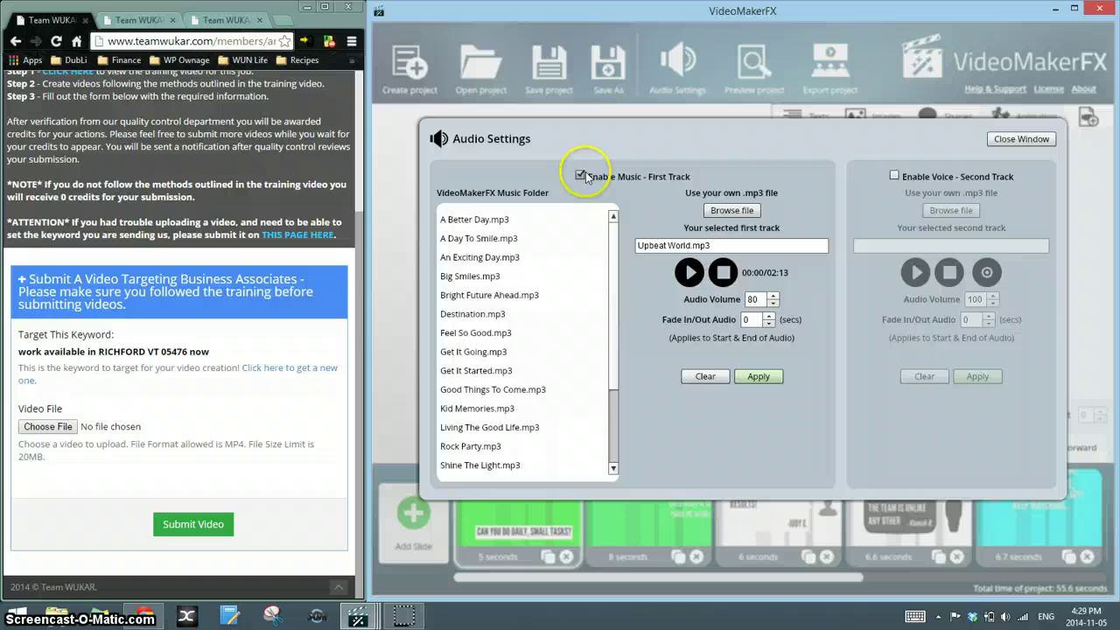
{"action": "left_click", "coordinate": [495, 408]}
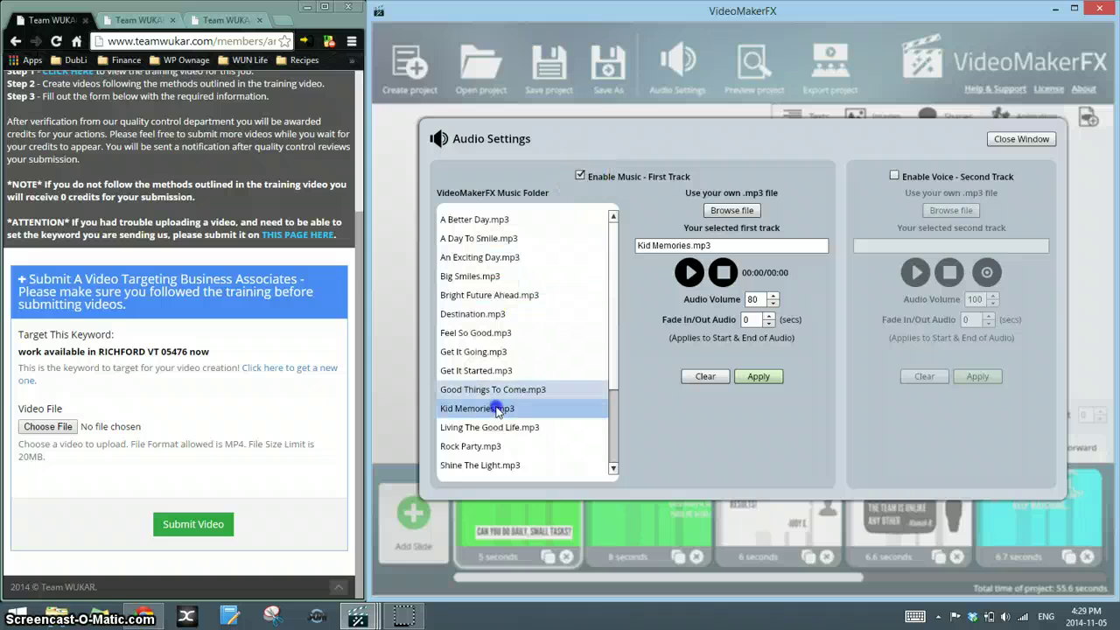
{"action": "left_click", "coordinate": [790, 273]}
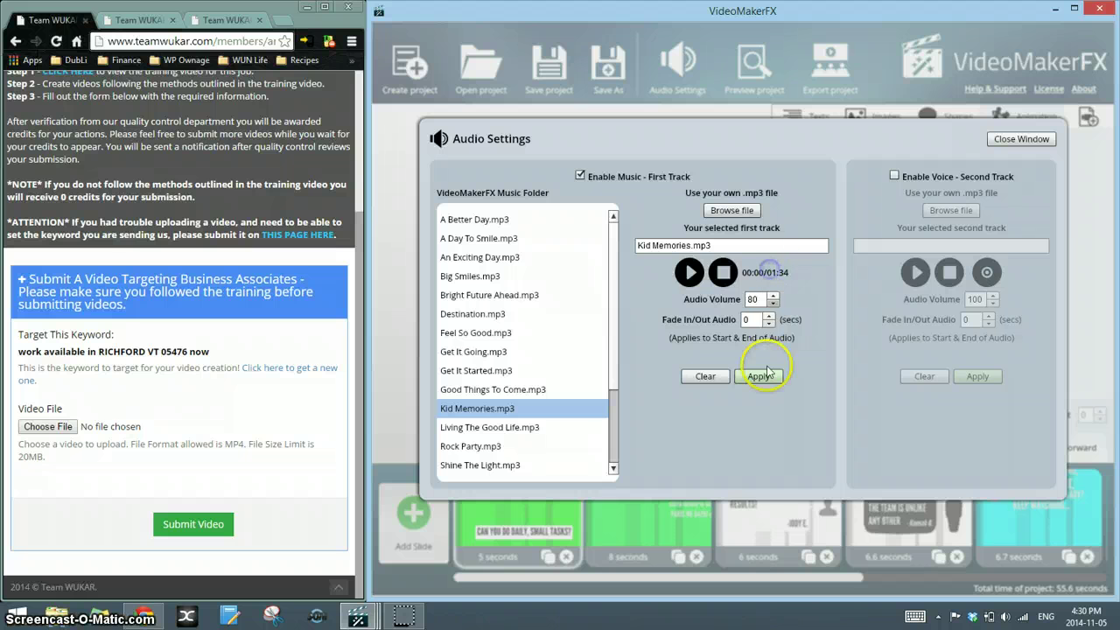
{"action": "left_click", "coordinate": [706, 376]}
{"action": "left_click", "coordinate": [1015, 142]}
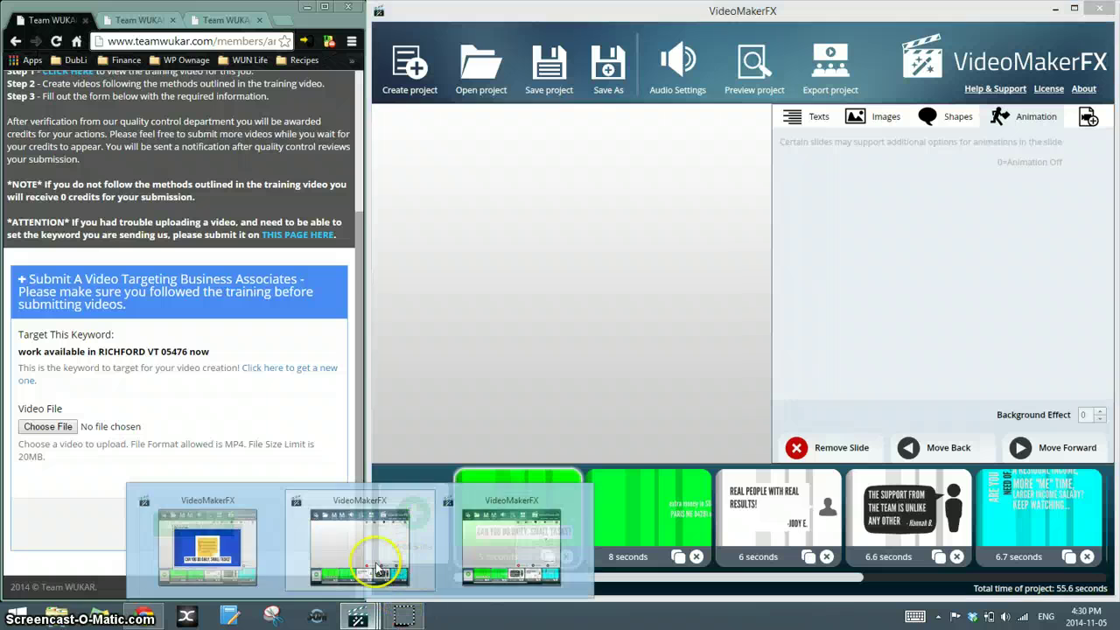
{"action": "left_click", "coordinate": [753, 65]}
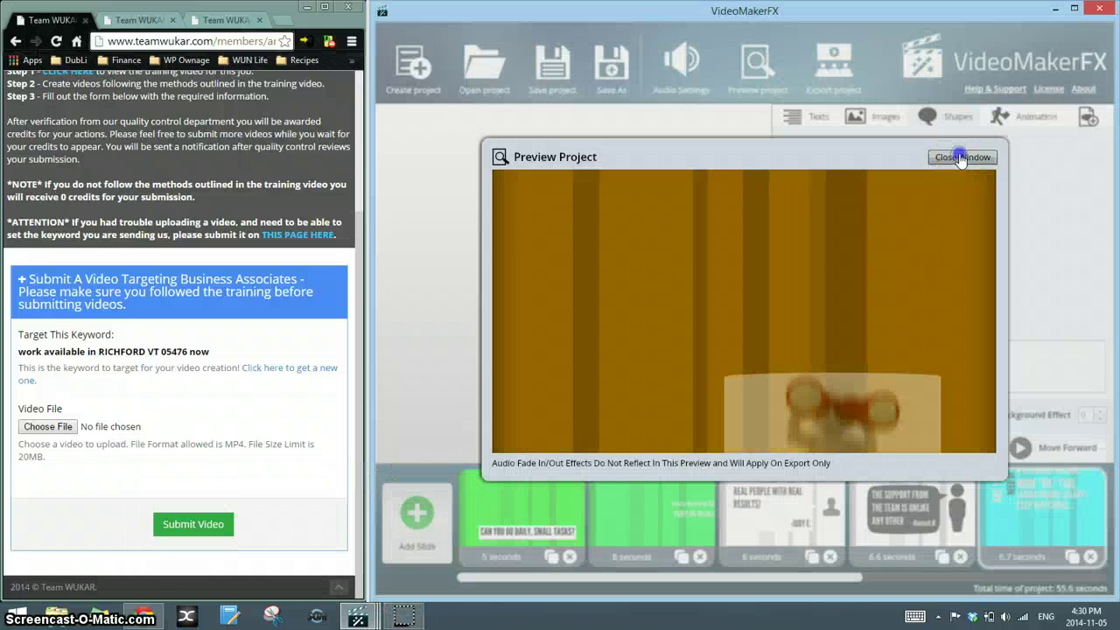
{"action": "left_click", "coordinate": [962, 159]}
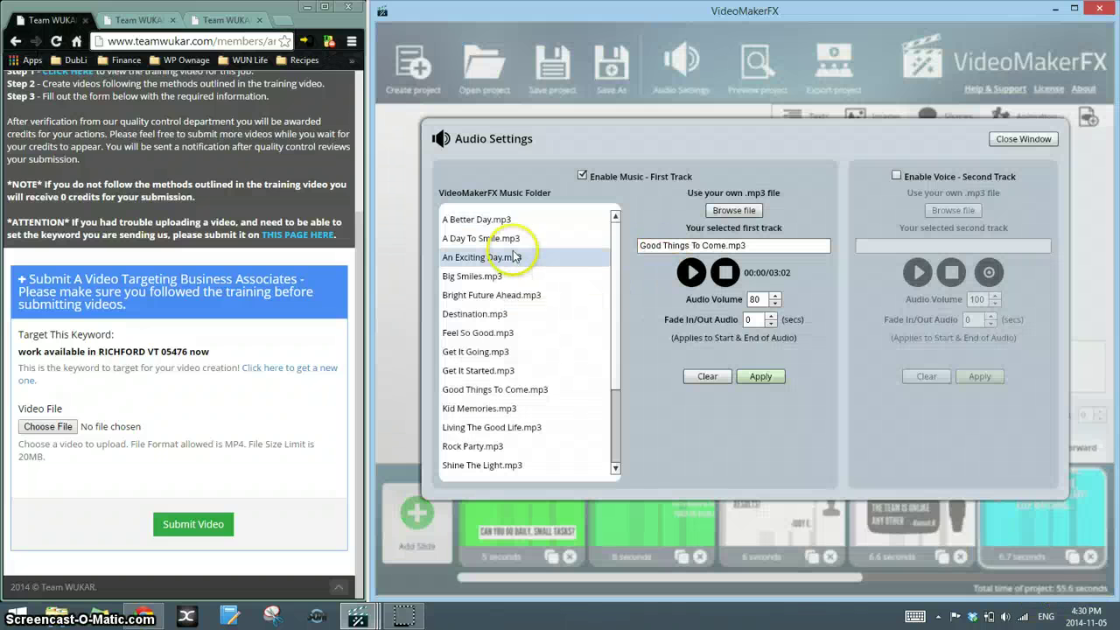
- Audition several music tracks and settle on Big Smiles.mp3
{"action": "left_click", "coordinate": [512, 238]}
{"action": "left_click", "coordinate": [512, 274]}
{"action": "left_click", "coordinate": [523, 351]}
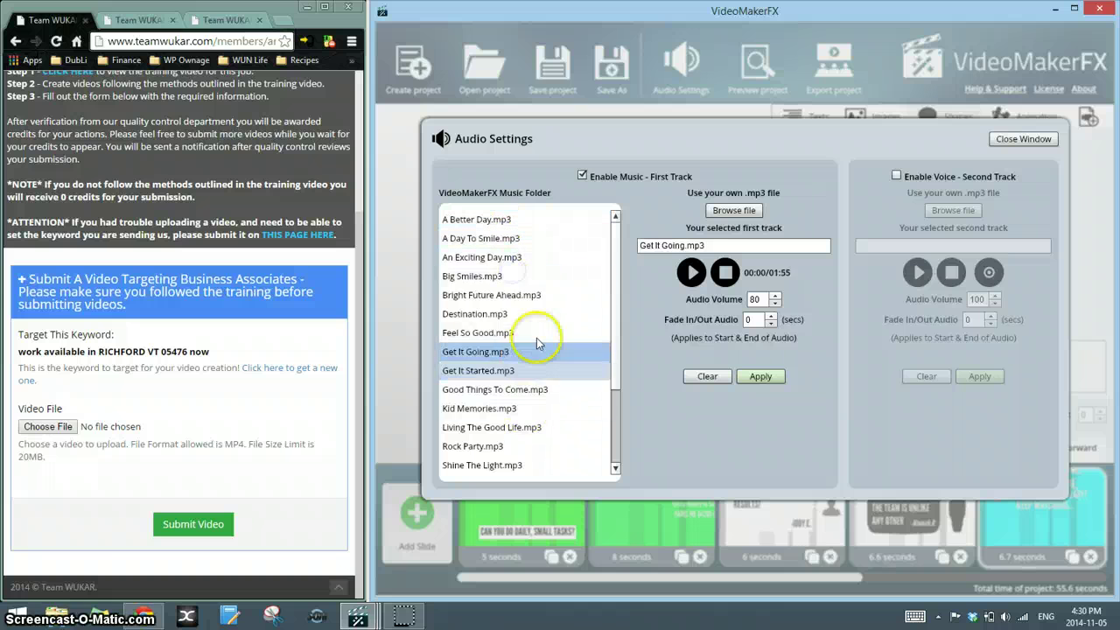
{"action": "left_click", "coordinate": [514, 257]}
{"action": "left_click", "coordinate": [514, 313]}
{"action": "left_click", "coordinate": [519, 332]}
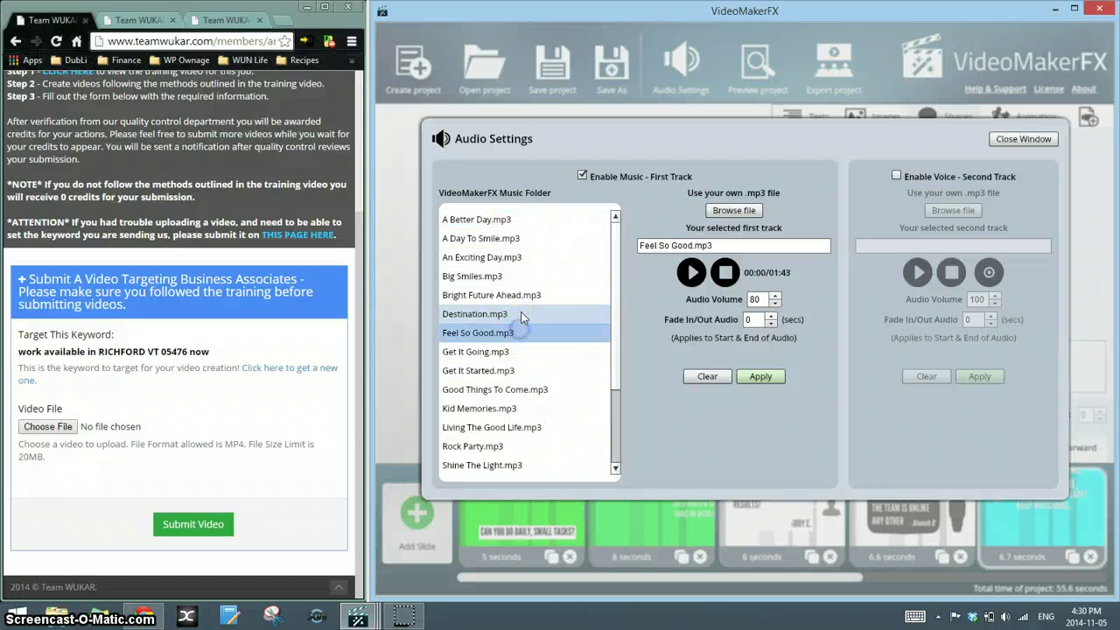
{"action": "left_click", "coordinate": [519, 294]}
{"action": "left_click", "coordinate": [537, 275]}
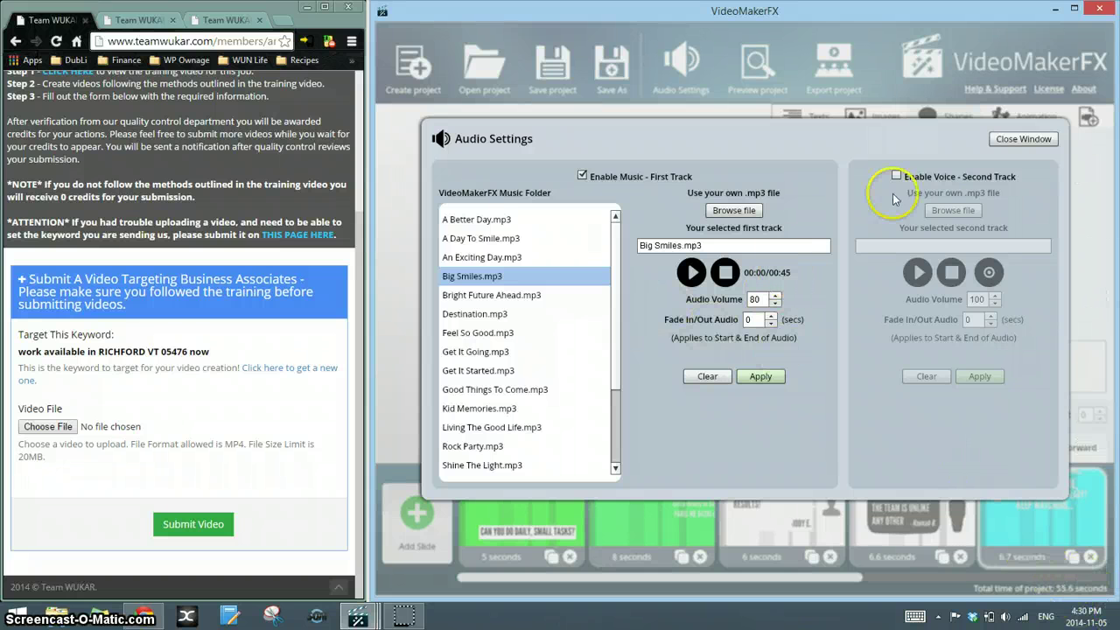
{"action": "left_click", "coordinate": [1008, 142]}
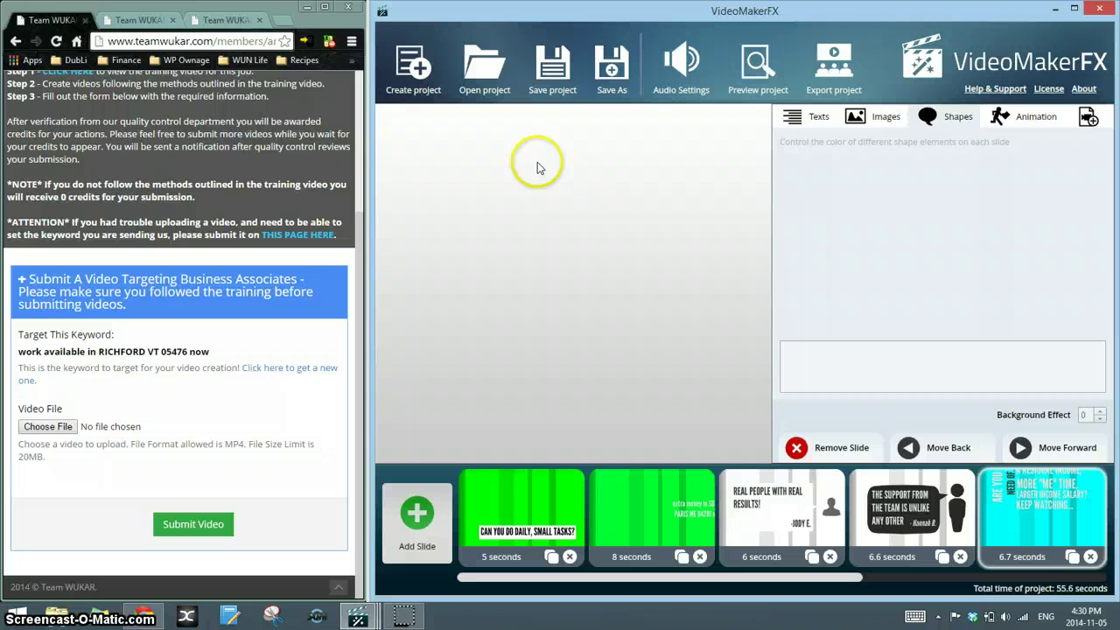
- Open a saved blue-themed .prj project and step through its five slides
{"action": "left_click", "coordinate": [486, 70]}
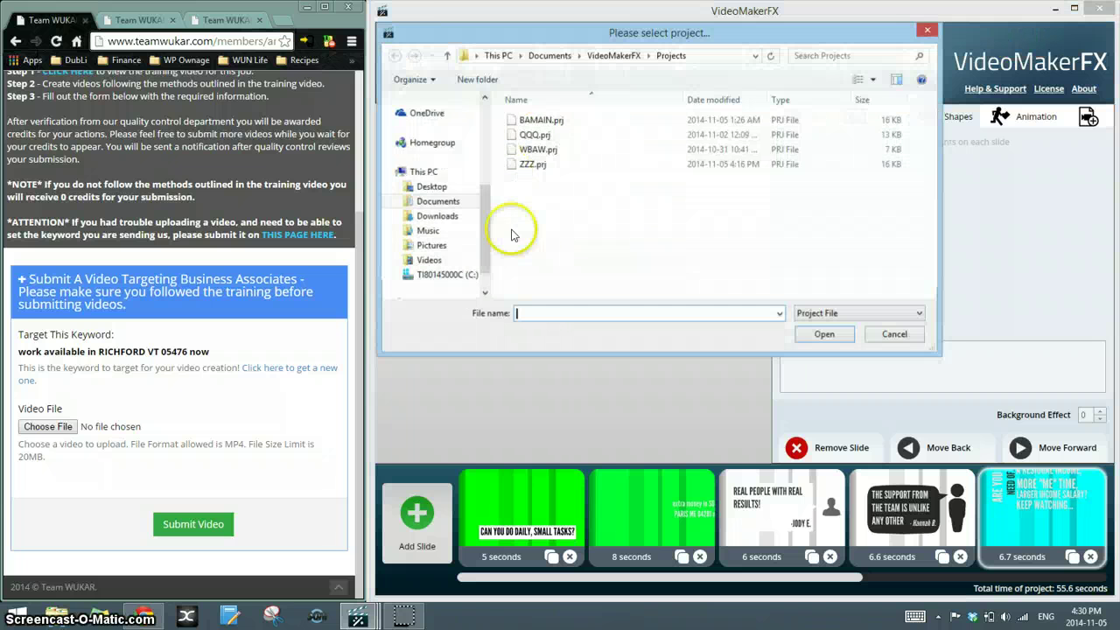
{"action": "double_click", "coordinate": [532, 169]}
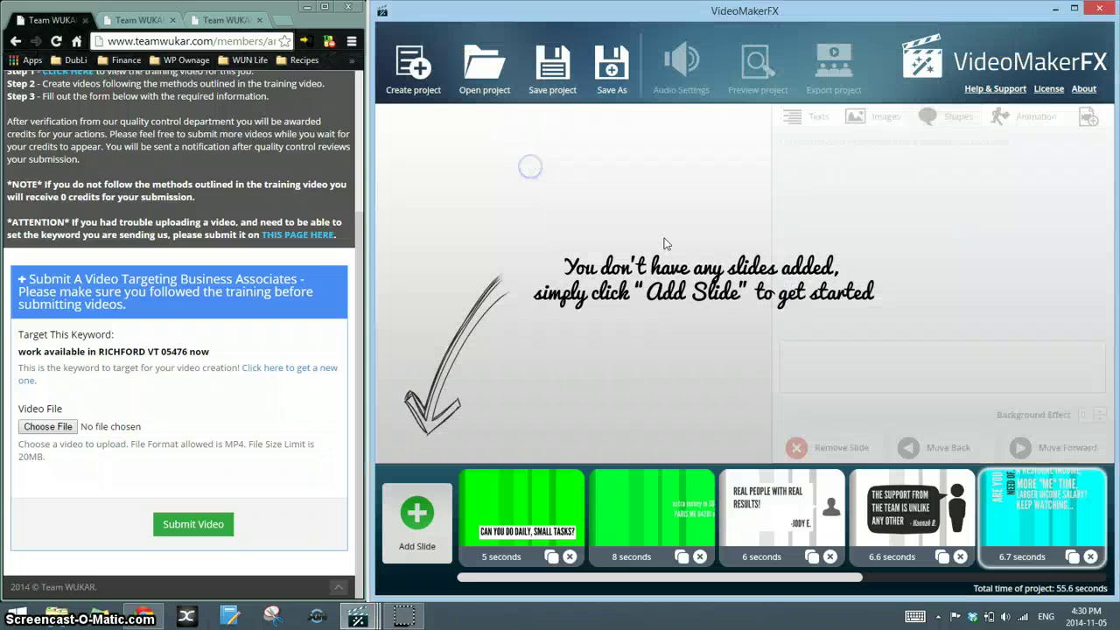
{"action": "left_click", "coordinate": [553, 403]}
{"action": "left_click", "coordinate": [651, 507]}
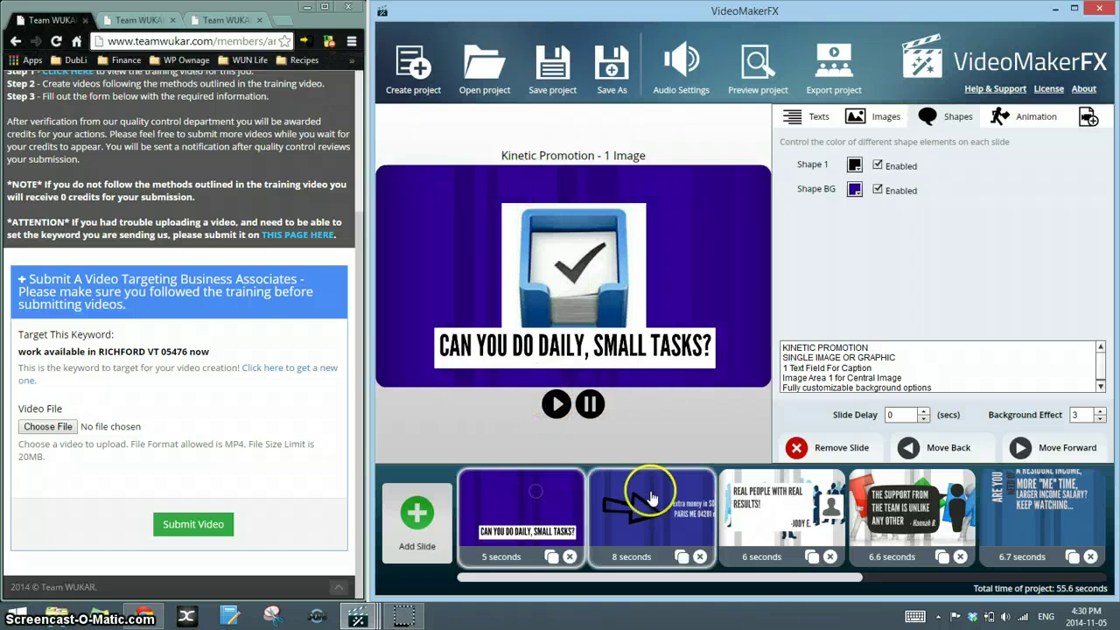
{"action": "left_click", "coordinate": [781, 508]}
{"action": "left_click", "coordinate": [911, 503]}
{"action": "left_click", "coordinate": [1061, 477]}
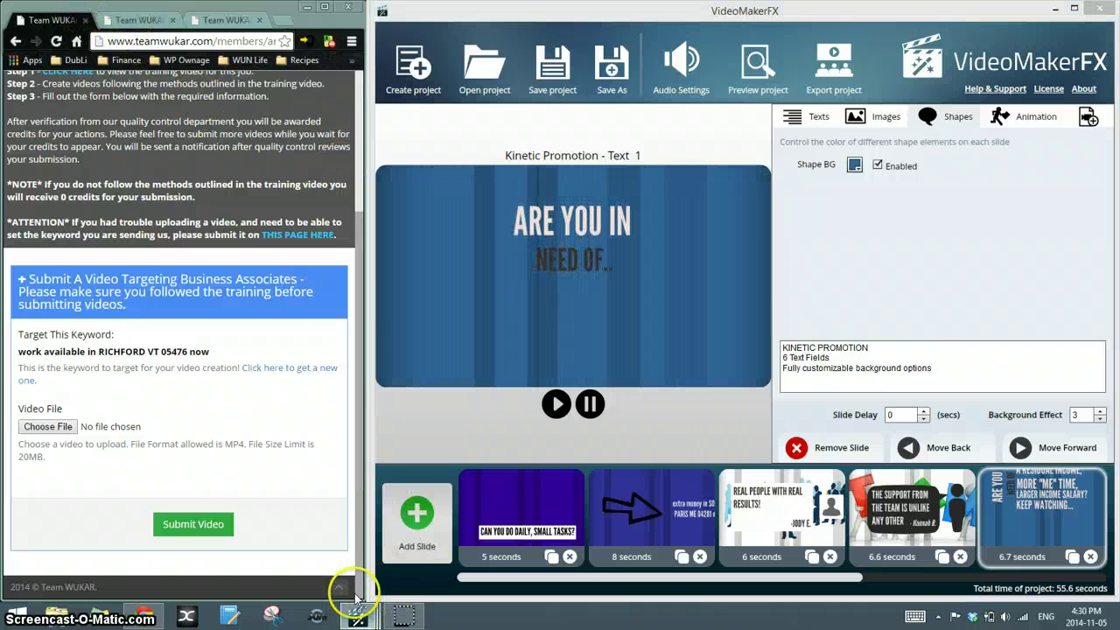
- In the green project, select the arrow slide's SOMERVILLE MA 02143 keyword Text Area 5
{"action": "left_click", "coordinate": [140, 22]}
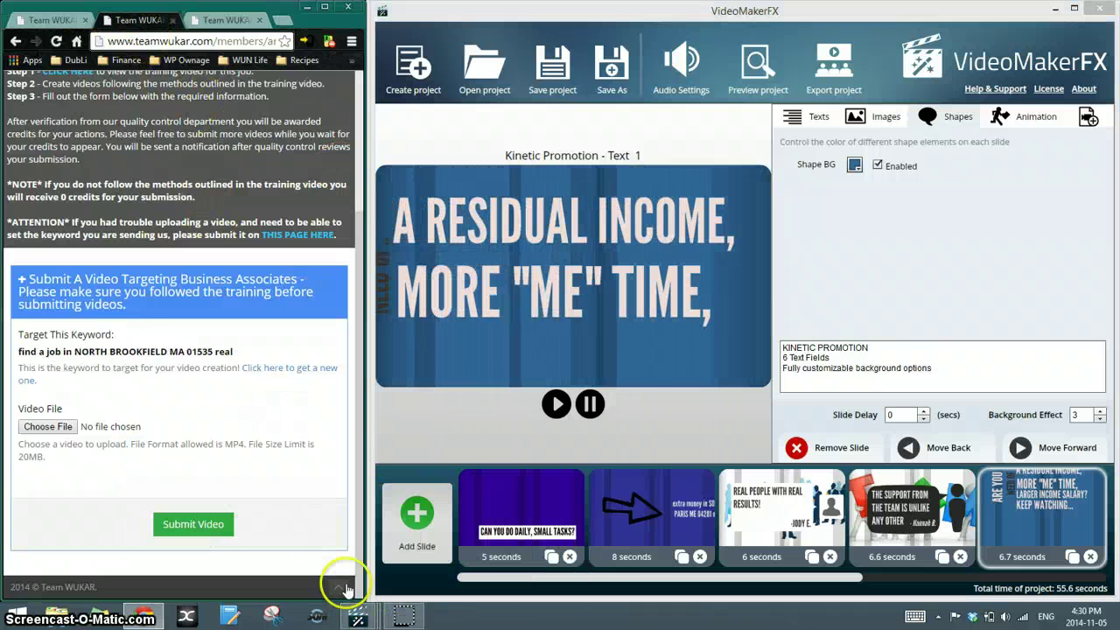
{"action": "left_click", "coordinate": [201, 542]}
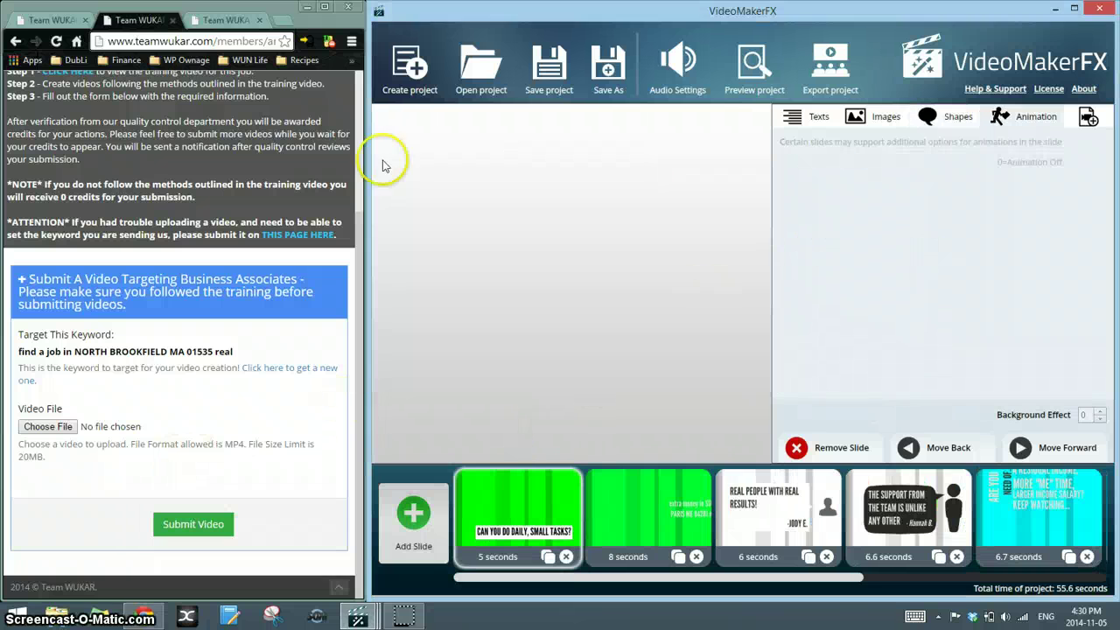
{"action": "left_click", "coordinate": [214, 20]}
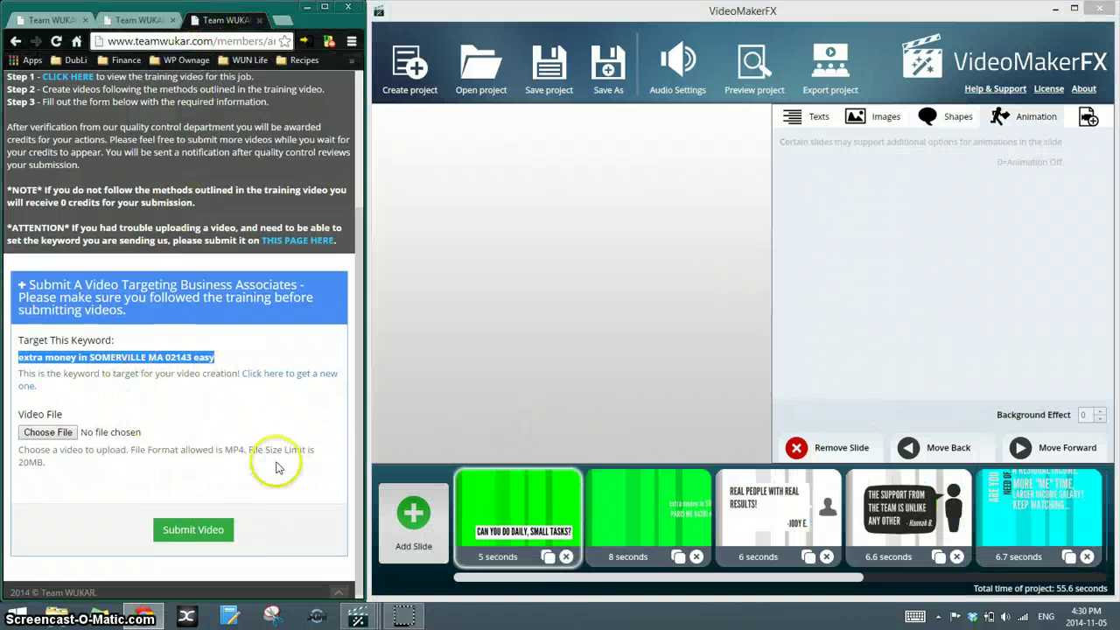
{"action": "left_click", "coordinate": [568, 503]}
{"action": "left_click", "coordinate": [612, 523]}
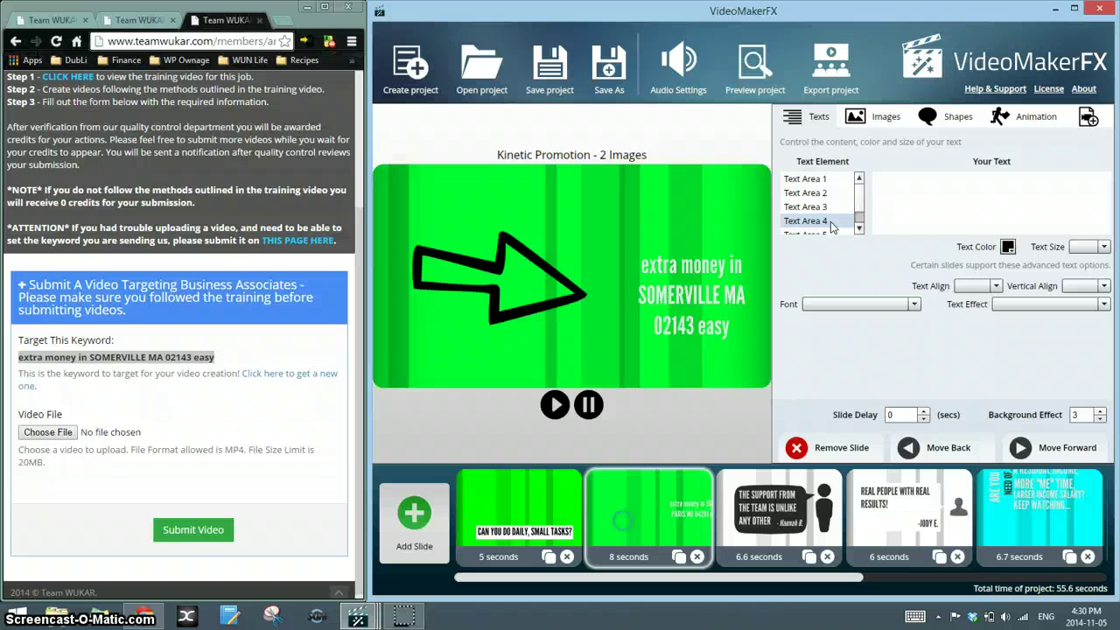
{"action": "scroll", "coordinate": [860, 201], "scroll_direction": "down", "scroll_amount": 1}
{"action": "left_click", "coordinate": [839, 216]}
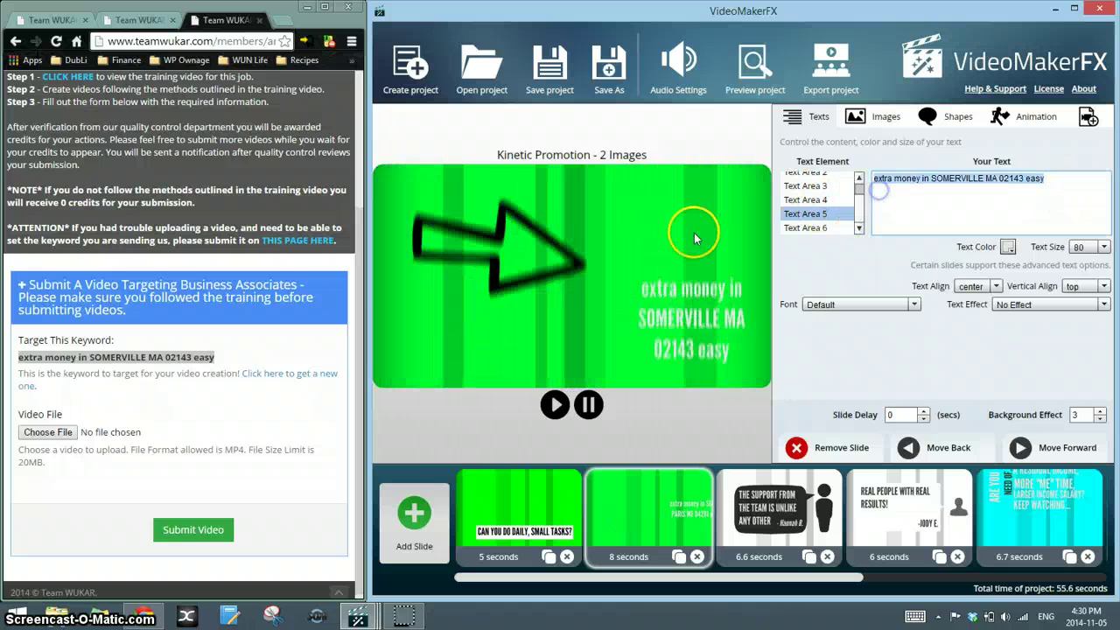
- Minimize the browser and both VideoMakerFX windows to clear the desktop
{"action": "left_click", "coordinate": [304, 7]}
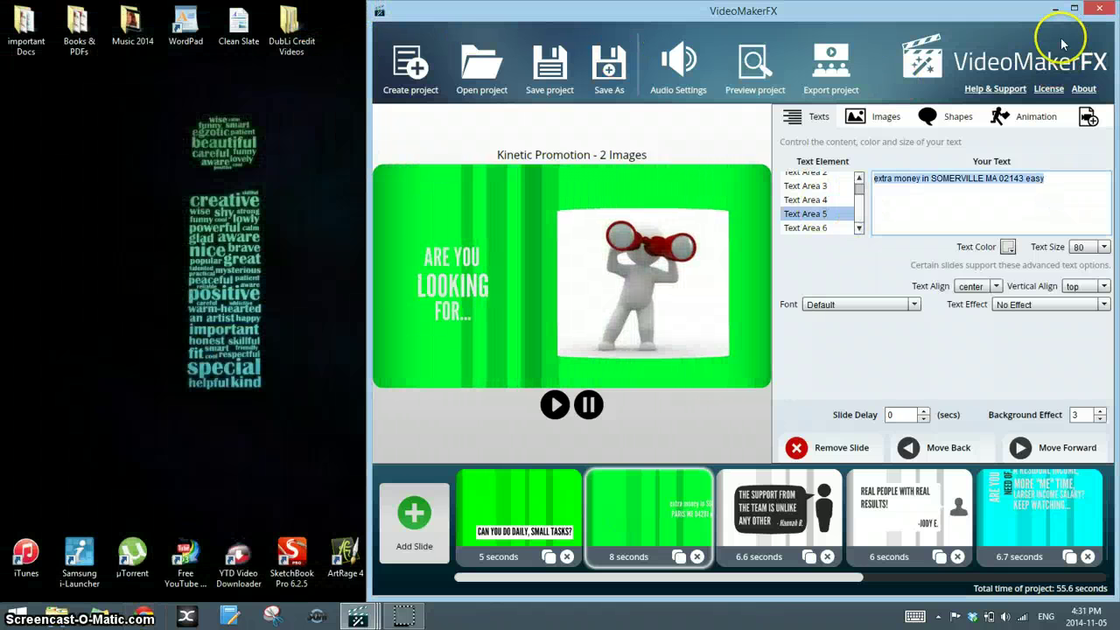
{"action": "left_click", "coordinate": [1055, 10]}
{"action": "left_click", "coordinate": [1055, 11]}
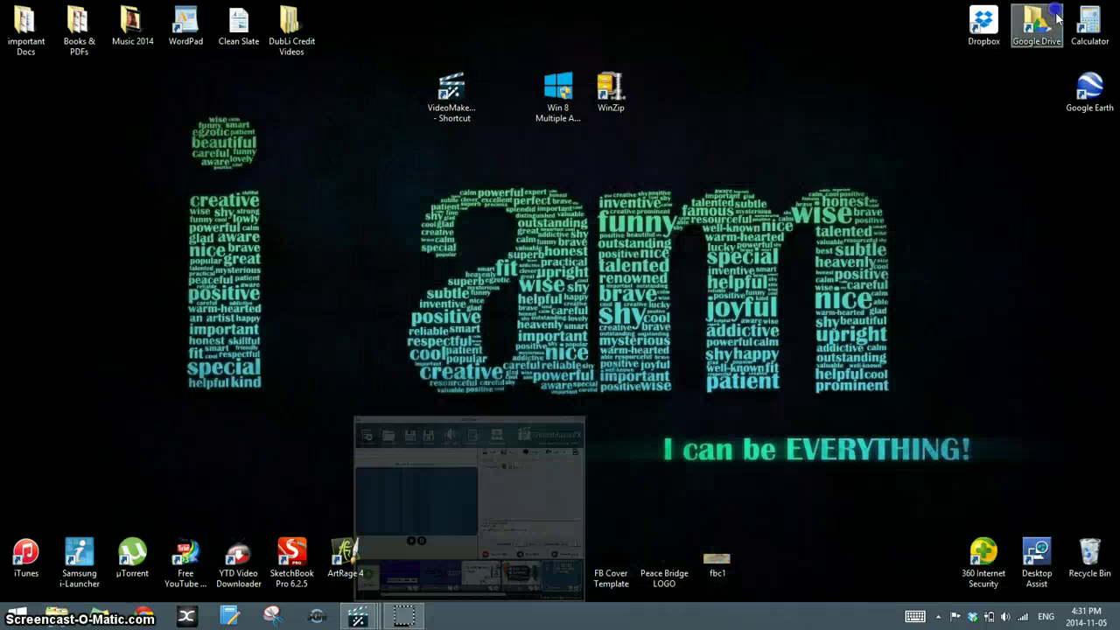
{"action": "left_click_drag", "start_coordinate": [760, 68], "coordinate": [216, 154]}
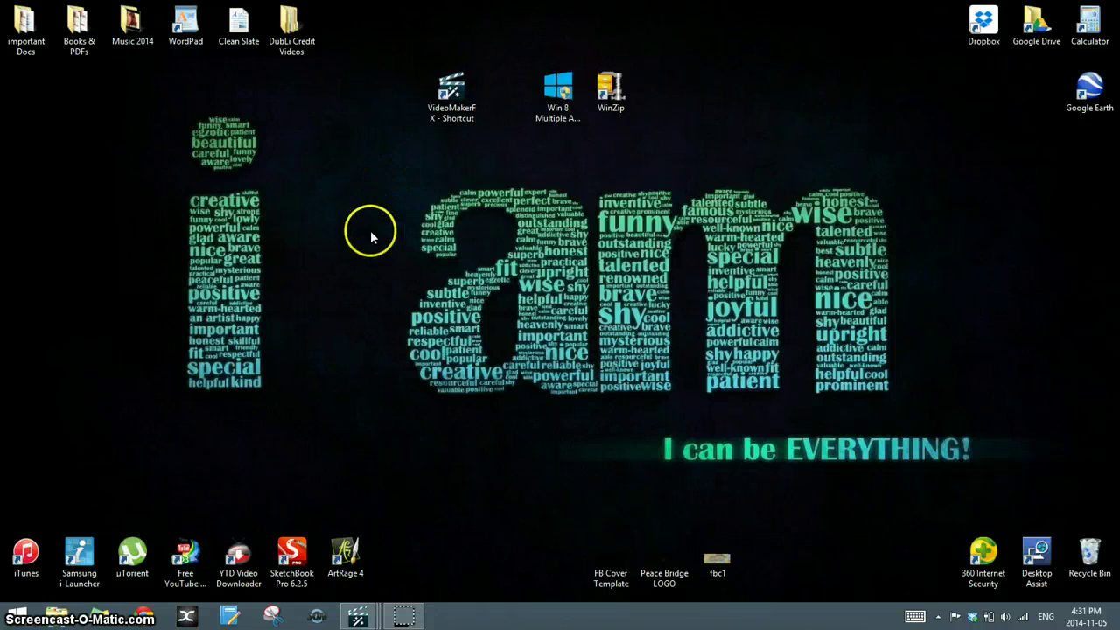
{"action": "mouse_move", "coordinate": [364, 168]}
{"action": "left_mouse_down"}
{"action": "mouse_move", "coordinate": [659, 87]}
{"action": "mouse_move", "coordinate": [656, 54]}
{"action": "left_mouse_up"}
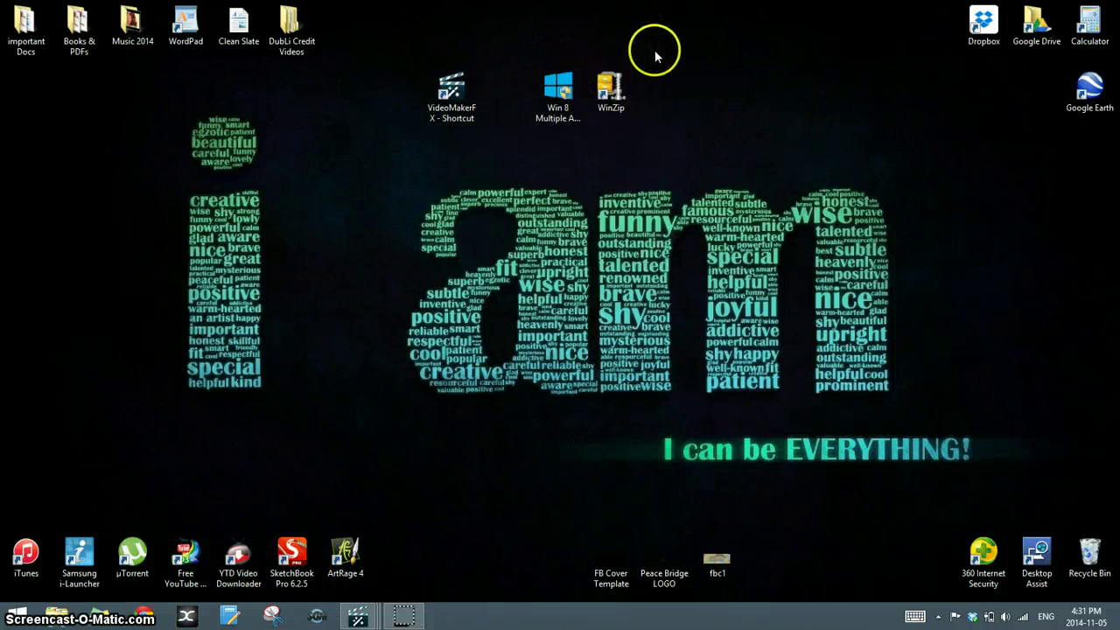